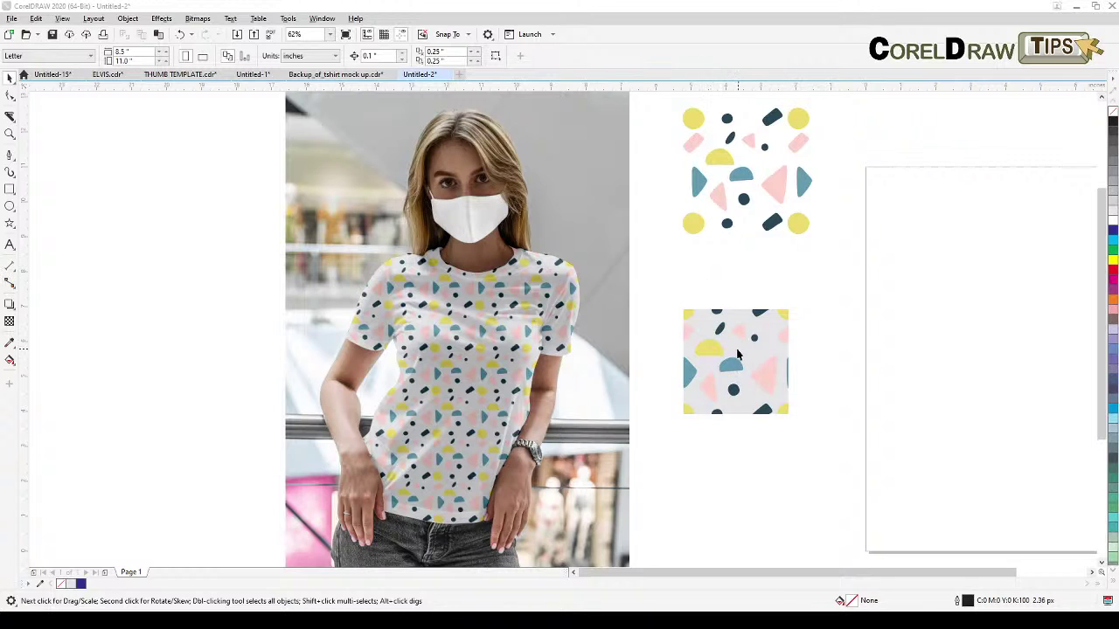
- Recentre the mockup photo and select the patterned T-shirt shape, undoing an accidental move
left_click_drag(471, 417, 501, 387)
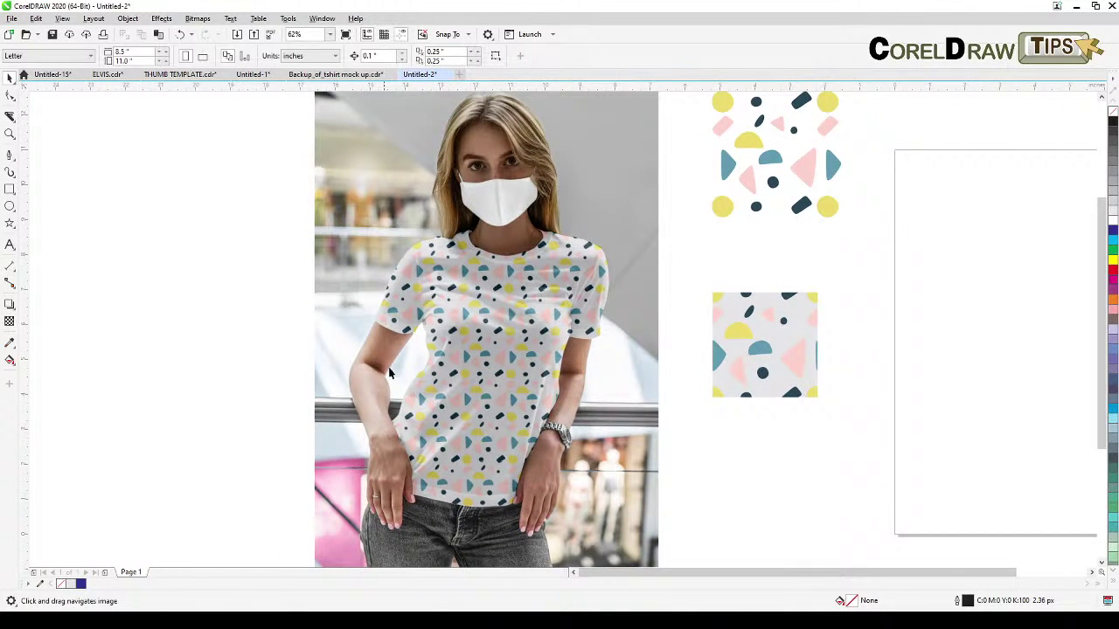
left_click(452, 336)
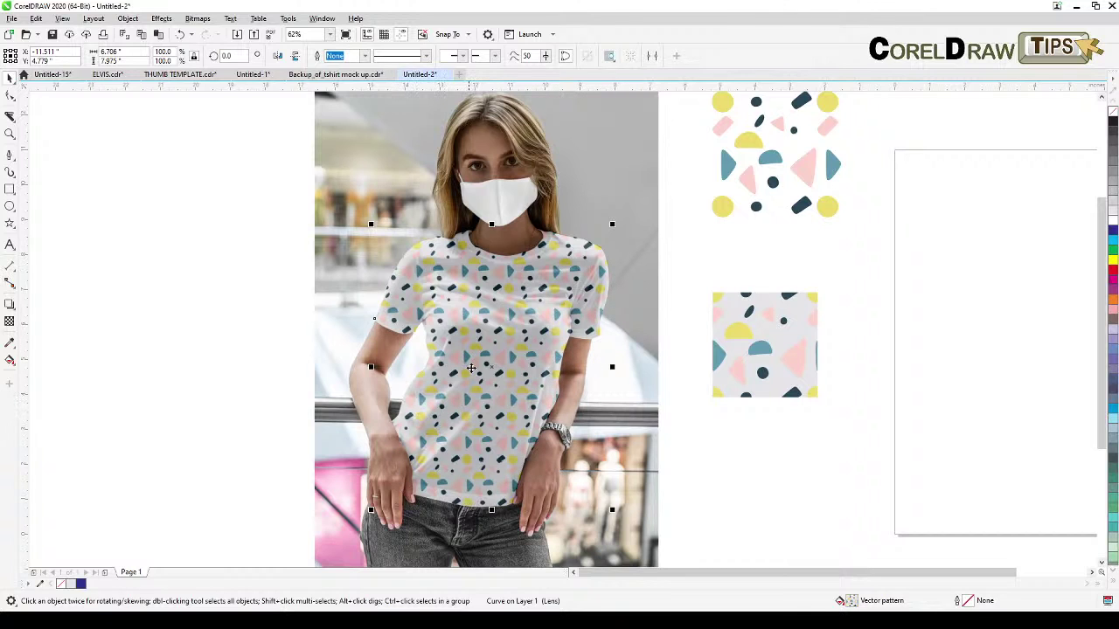
left_click_drag(472, 368, 206, 359)
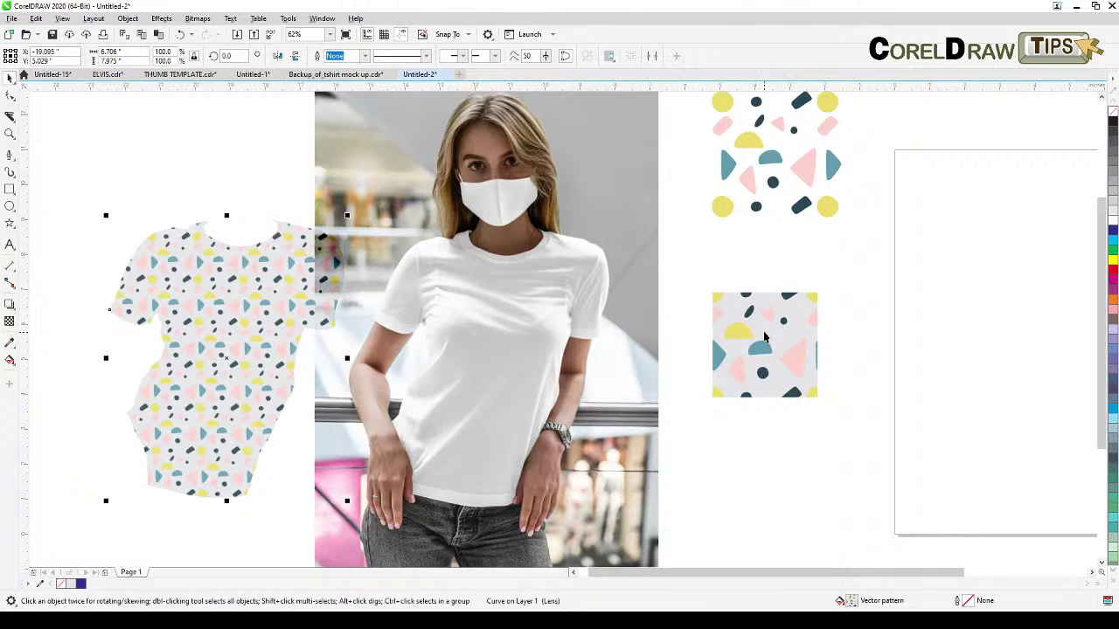
key("ctrl+z")
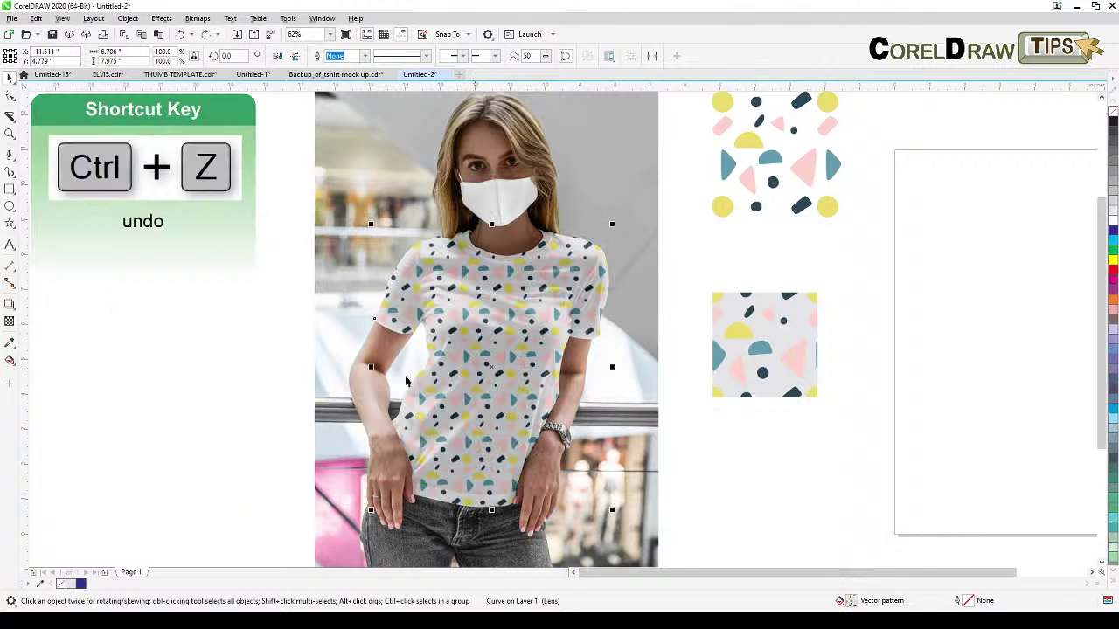
left_click(201, 367)
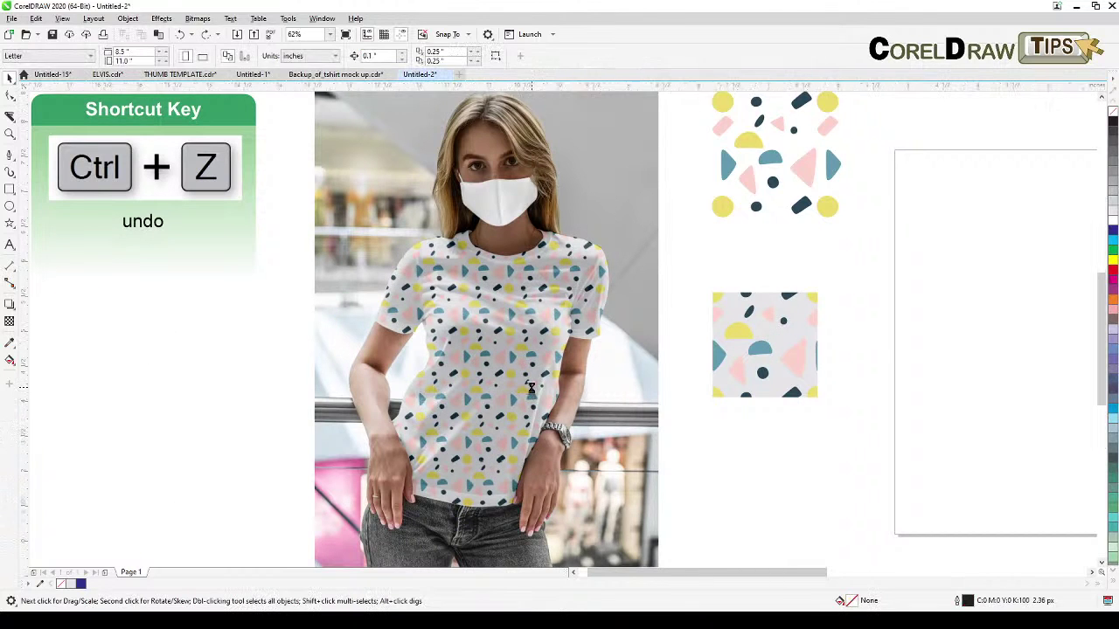
scroll(533, 393, "up", 2)
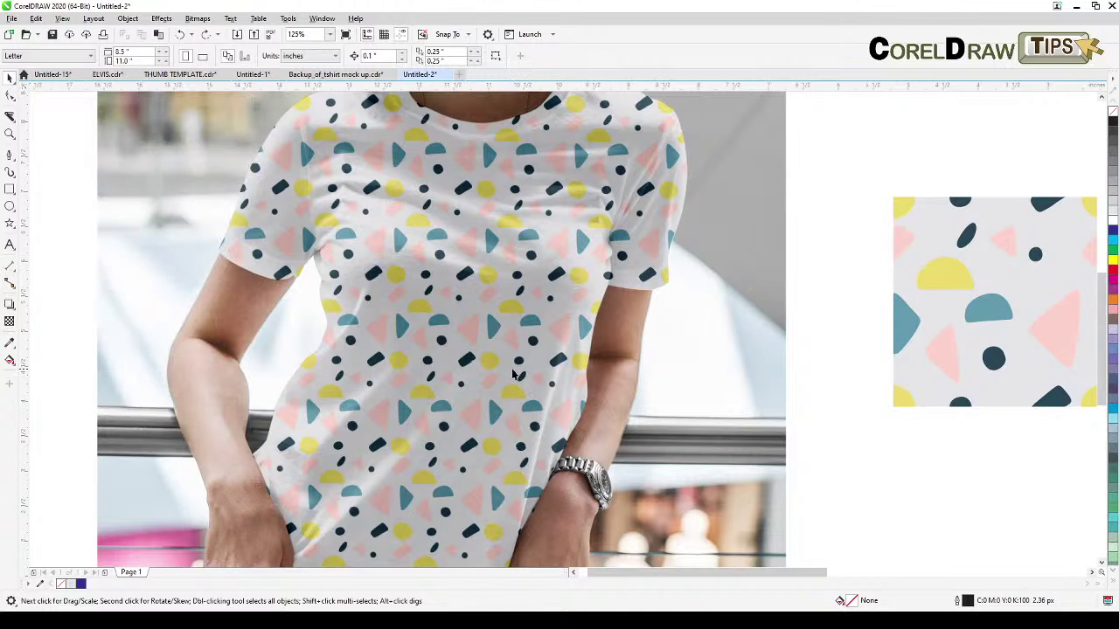
scroll(488, 361, "up", 1)
scroll(487, 356, "down", 3)
scroll(442, 324, "up", 1)
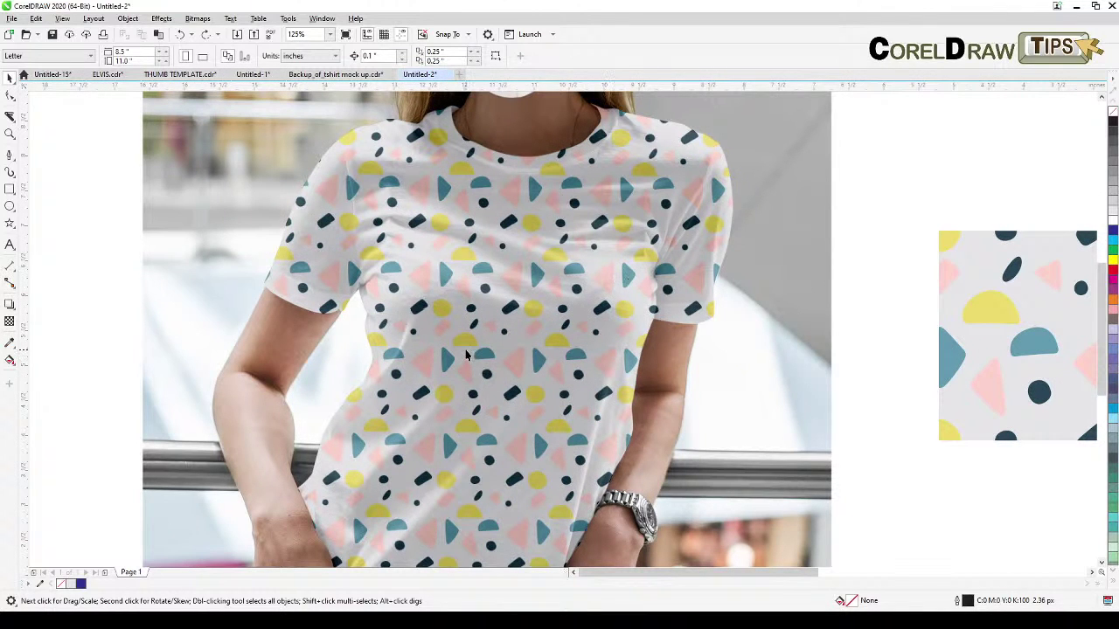
scroll(465, 356, "down", 1)
left_click(466, 398)
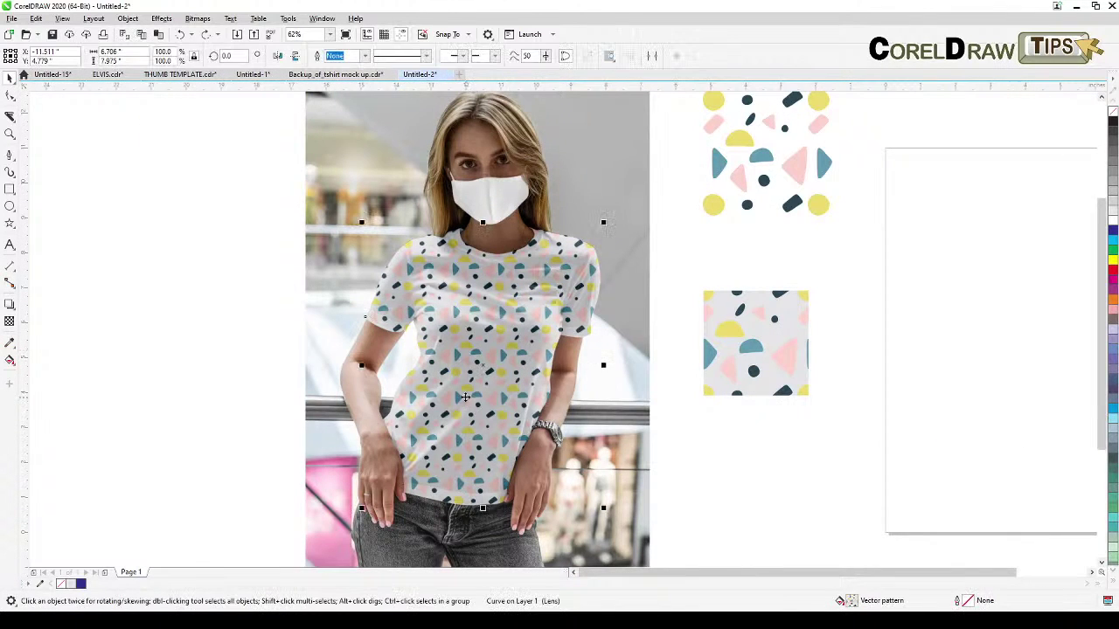
- Drag the Interactive Fill handles to resize and angle the shirt's pattern tile
left_click(9, 362)
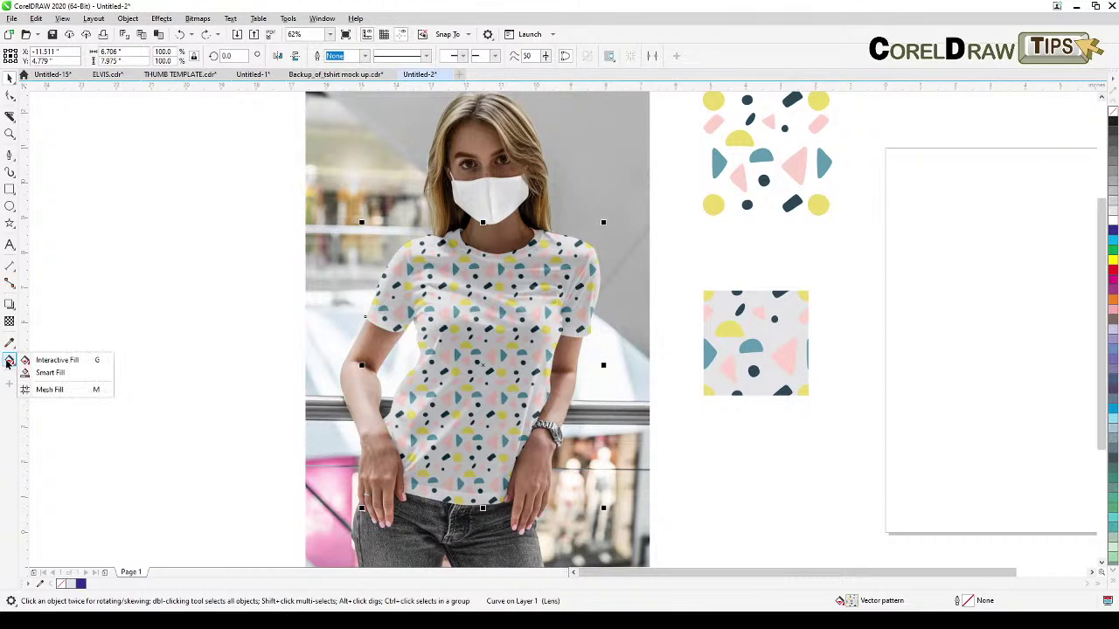
left_click(53, 360)
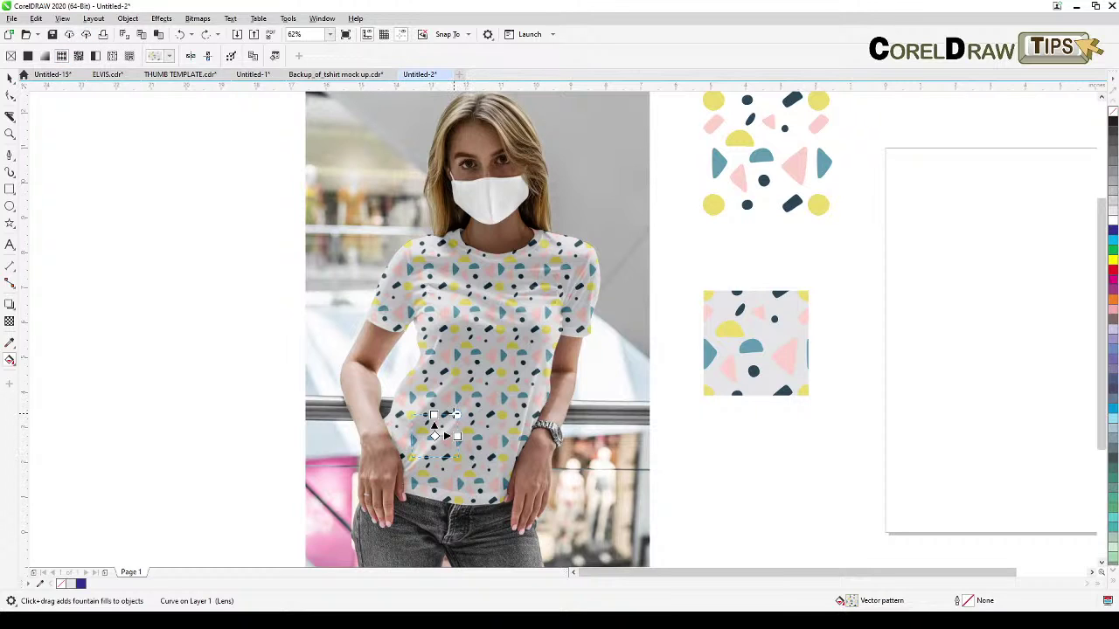
mouse_move(456, 415)
left_mouse_down()
mouse_move(467, 401)
mouse_move(466, 420)
mouse_move(487, 422)
mouse_move(470, 429)
left_mouse_up()
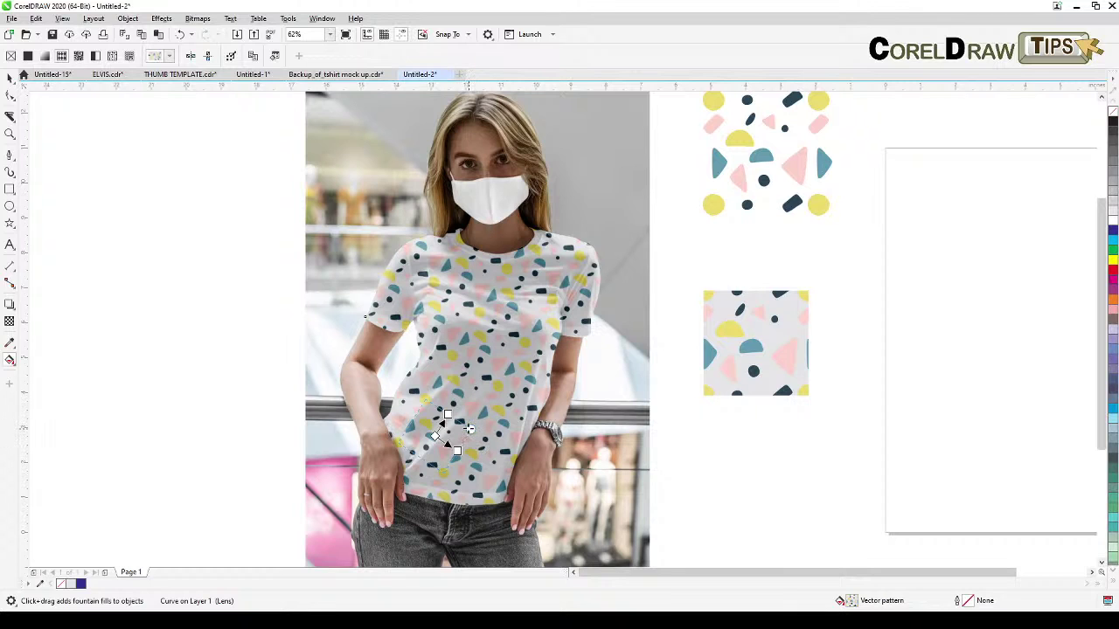
left_click_drag(469, 428, 463, 431)
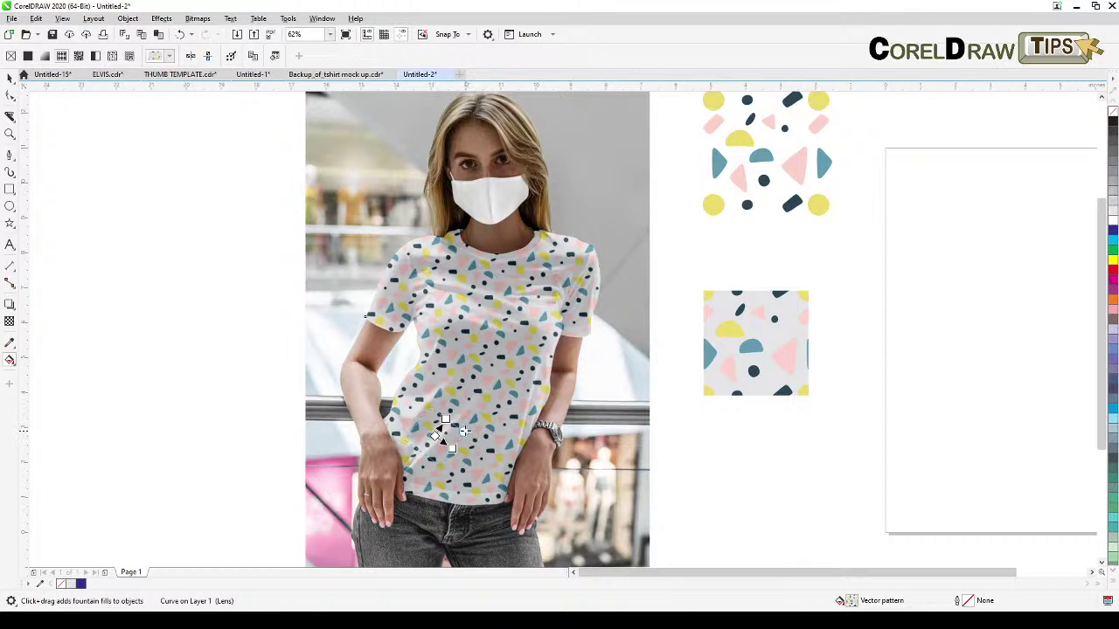
mouse_move(464, 431)
left_mouse_down()
mouse_move(484, 427)
mouse_move(471, 432)
left_mouse_up()
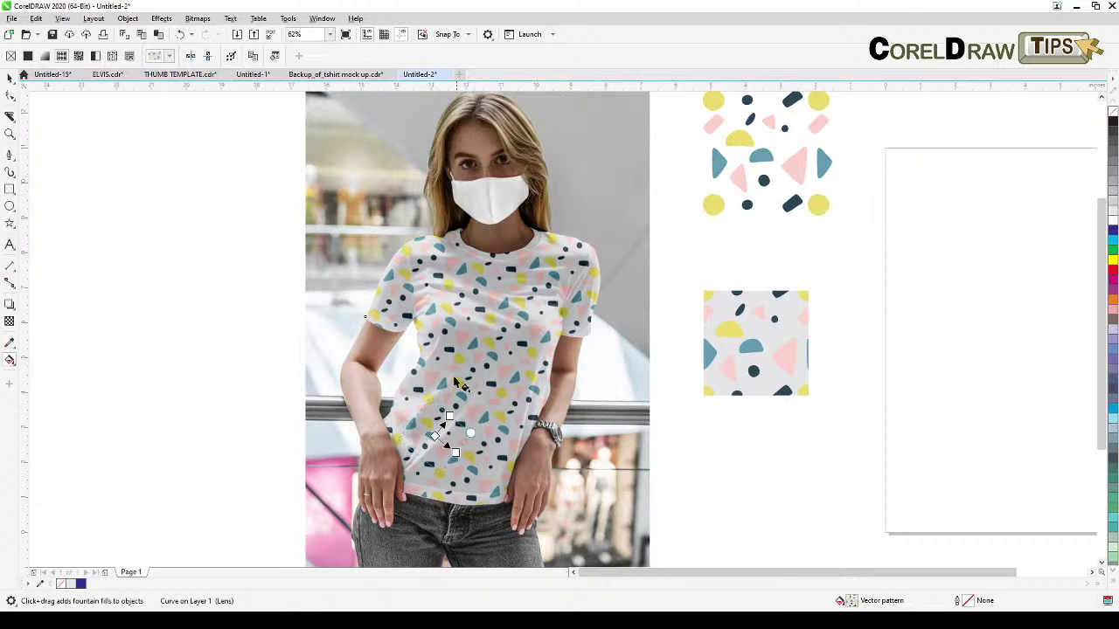
left_click(12, 77)
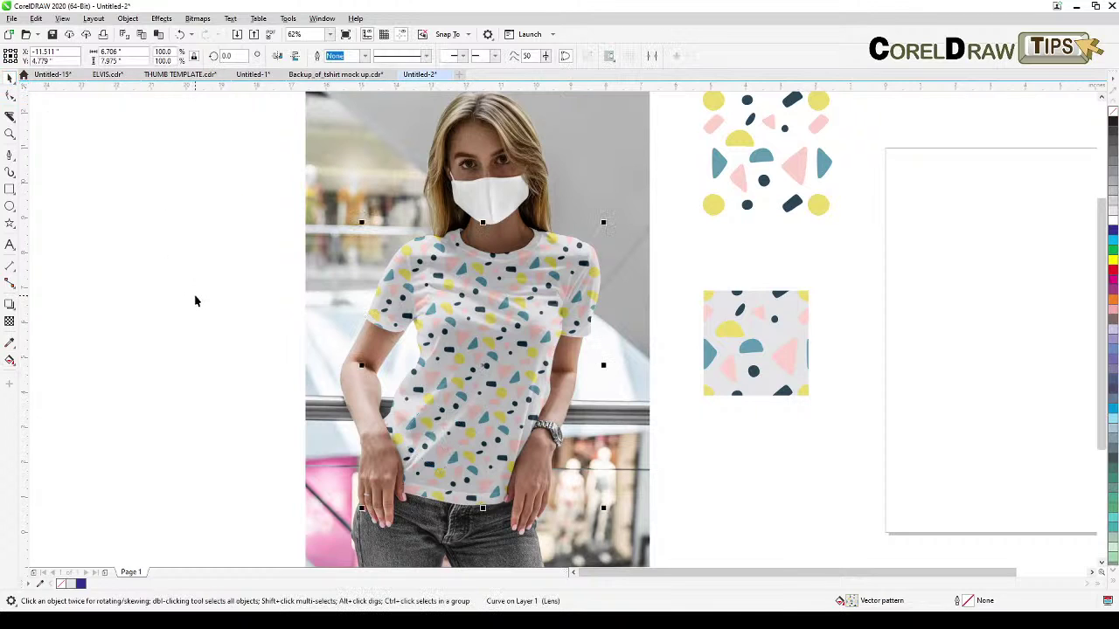
left_click(198, 301)
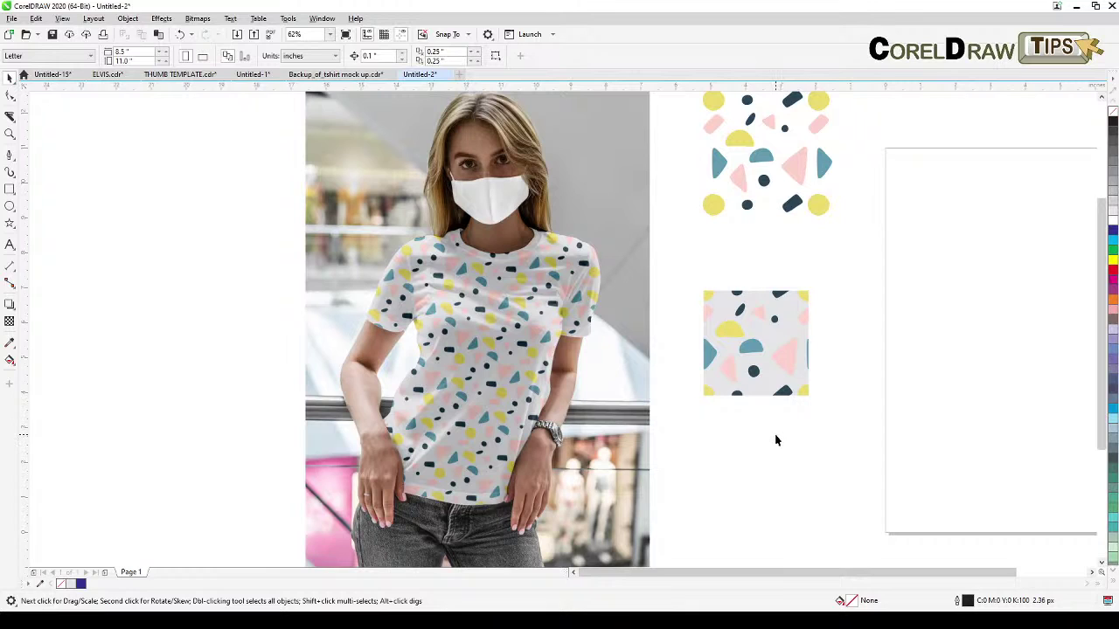
left_click(11, 360)
left_click(8, 361)
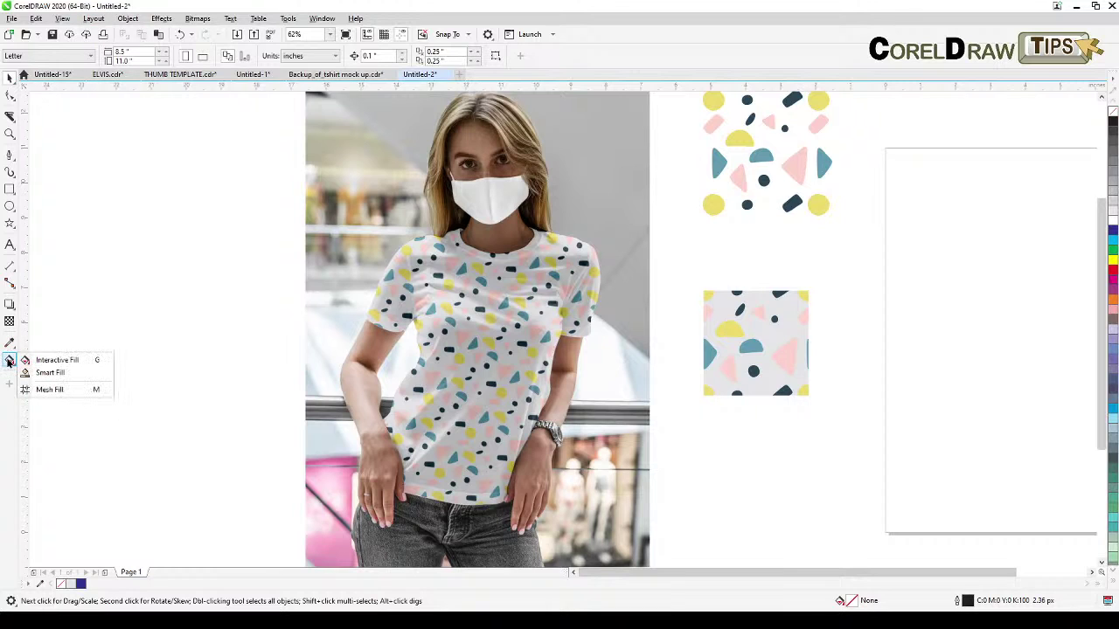
left_click(58, 361)
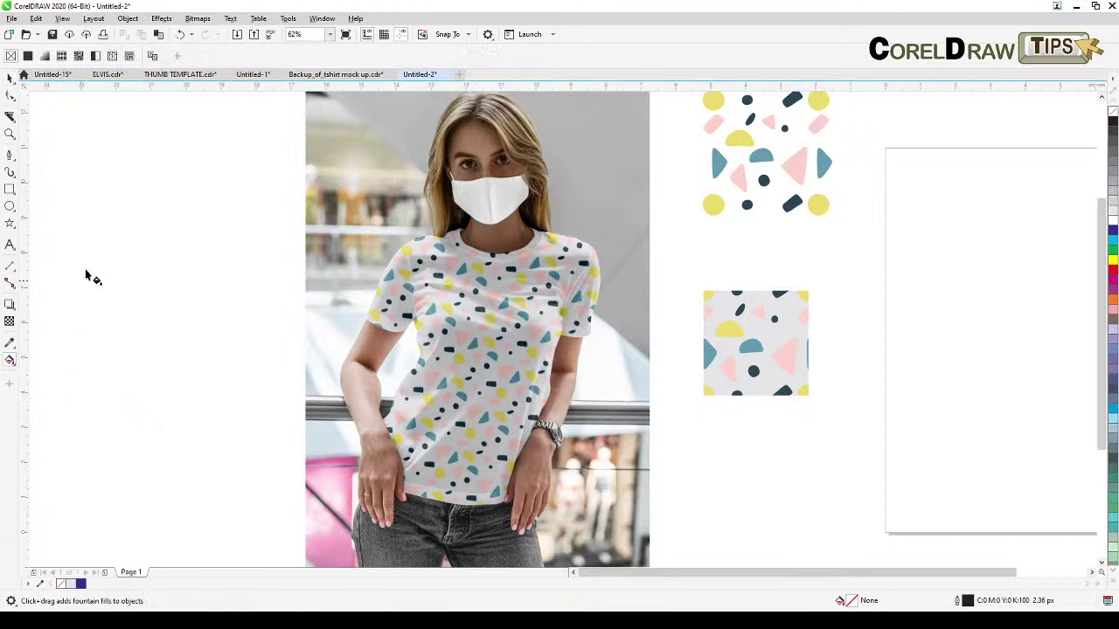
left_click(62, 57)
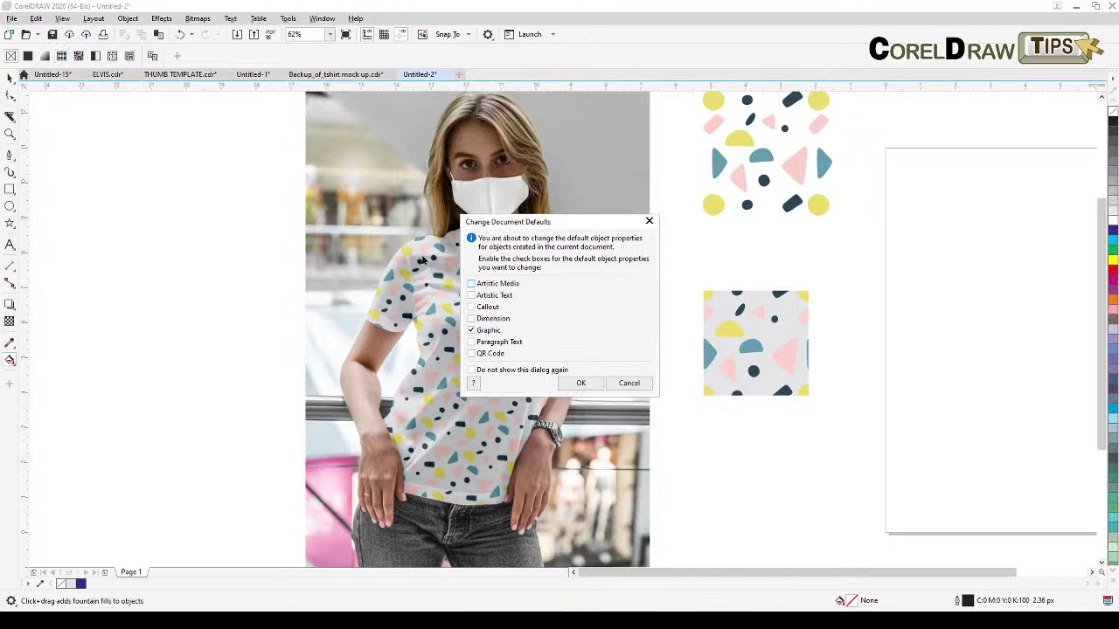
left_click(630, 384)
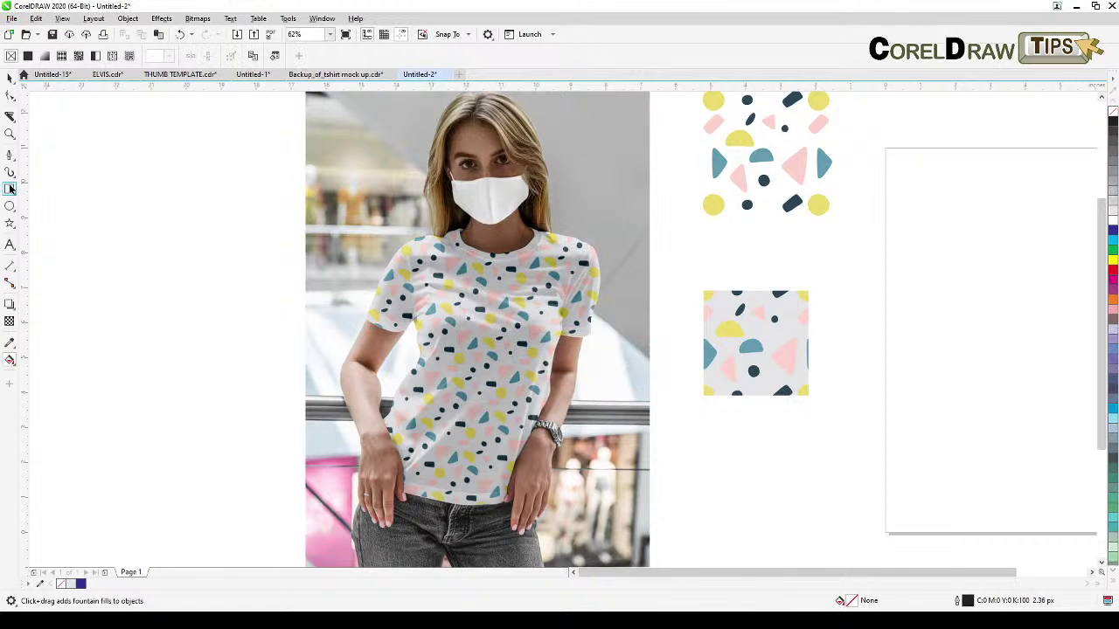
left_click(10, 189)
mouse_move(114, 200)
left_mouse_down()
mouse_move(247, 379)
mouse_move(283, 387)
left_mouse_up()
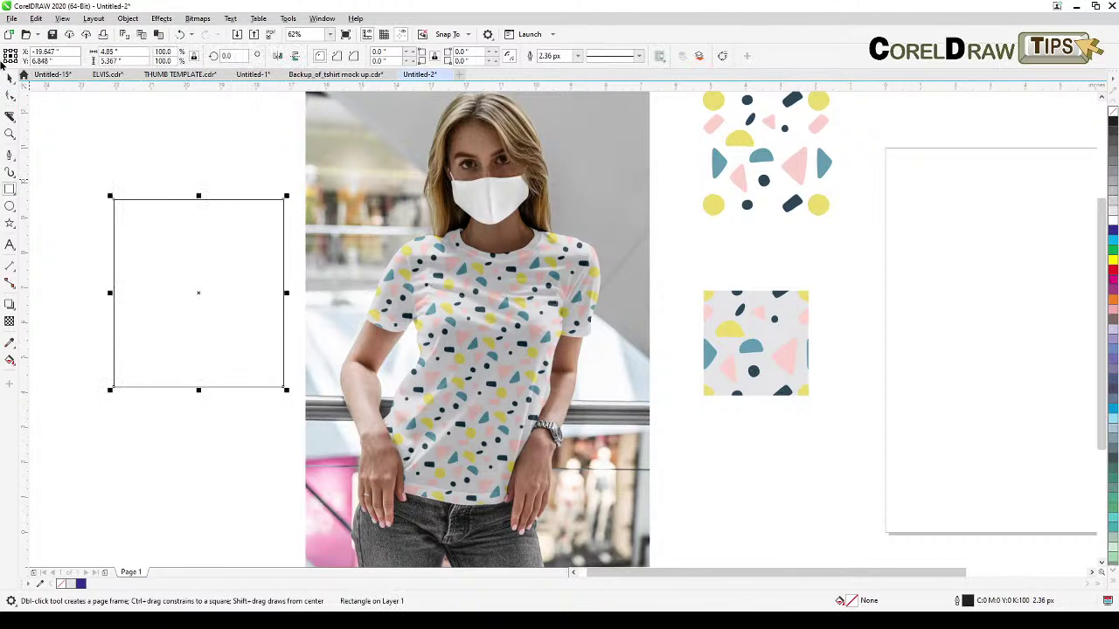
left_click(8, 79)
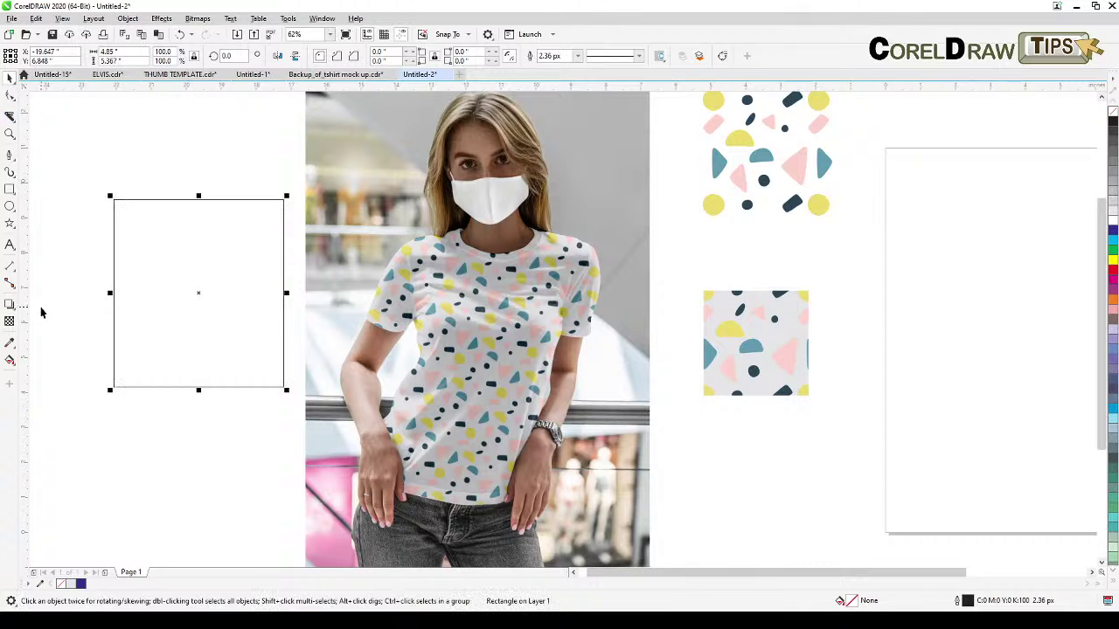
left_click(11, 360)
left_click(42, 358)
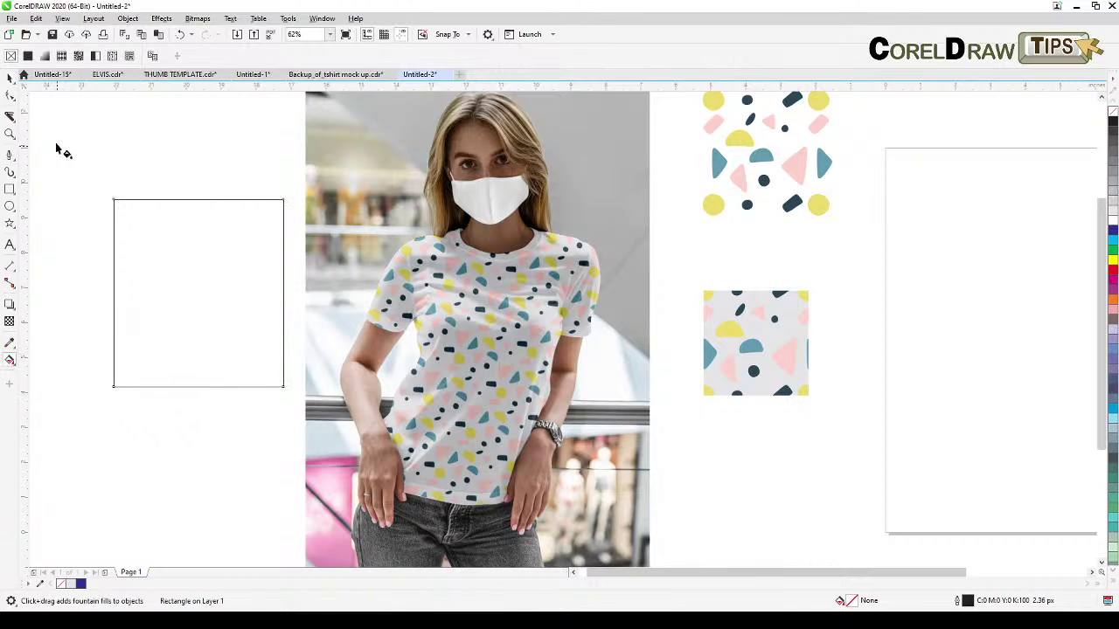
left_click(61, 56)
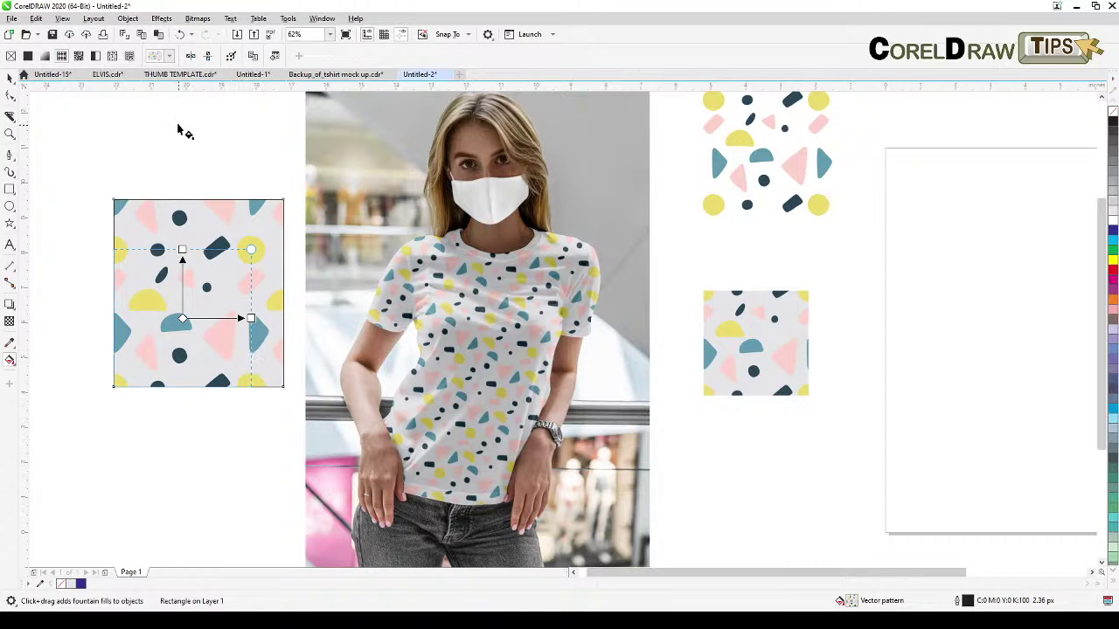
left_click(169, 56)
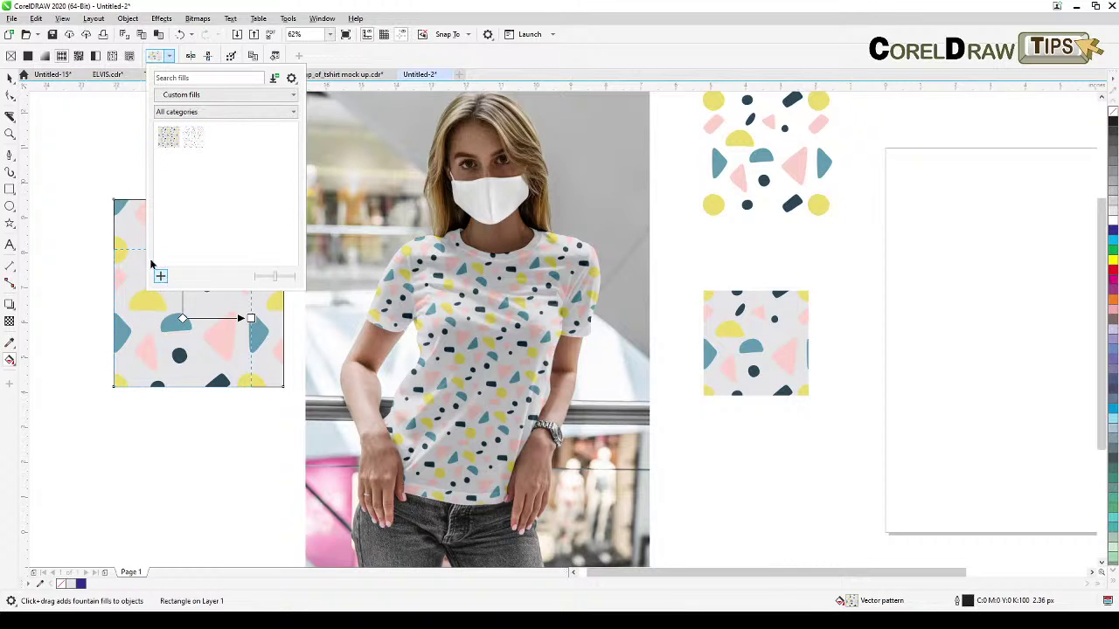
left_click(77, 158)
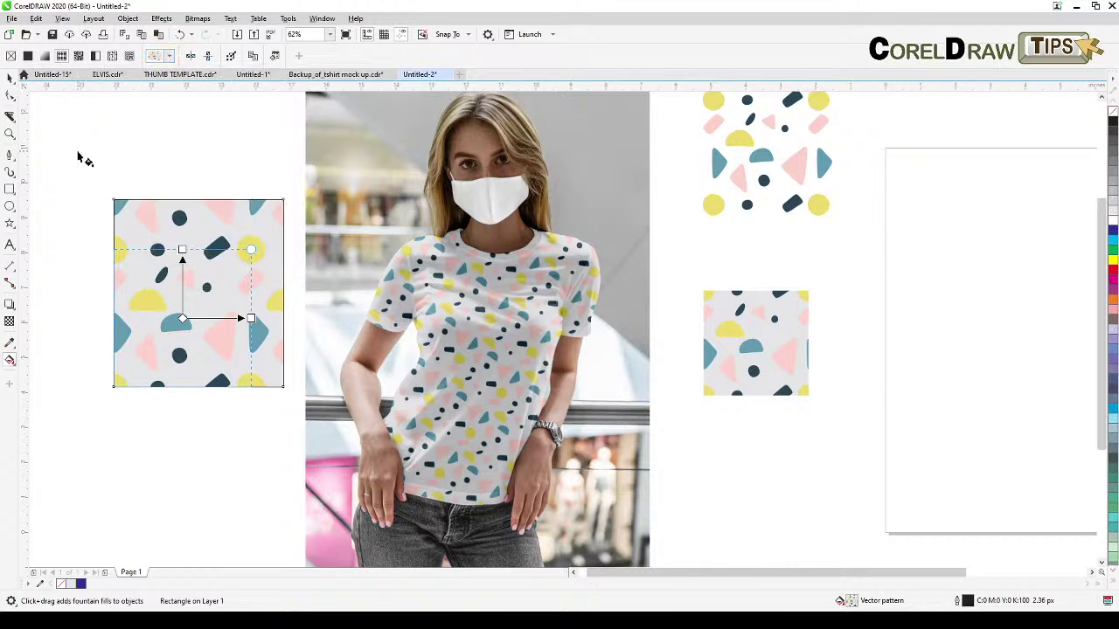
left_click(9, 77)
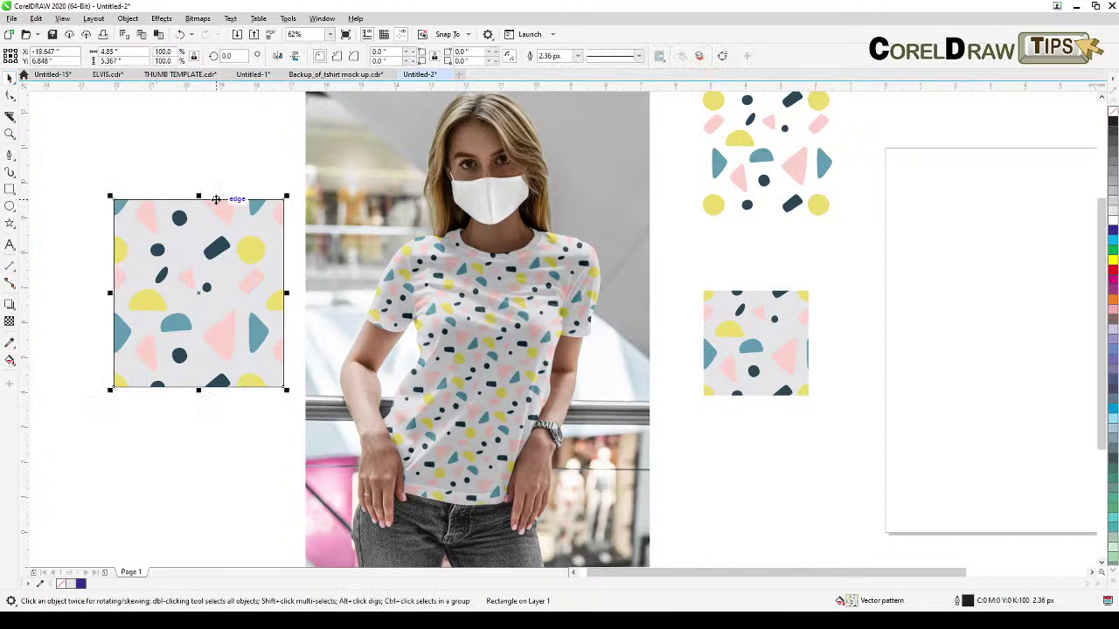
key("Delete")
left_click_drag(729, 242, 550, 357)
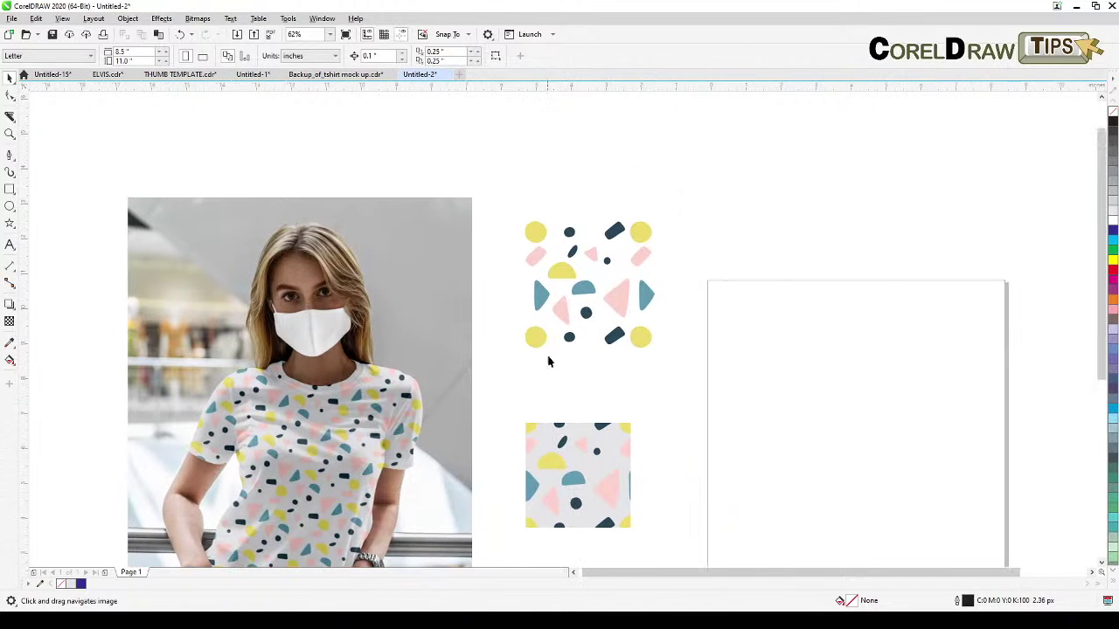
- Place the pattern square inside the white frame and recentre the view
left_click_drag(561, 467, 797, 210)
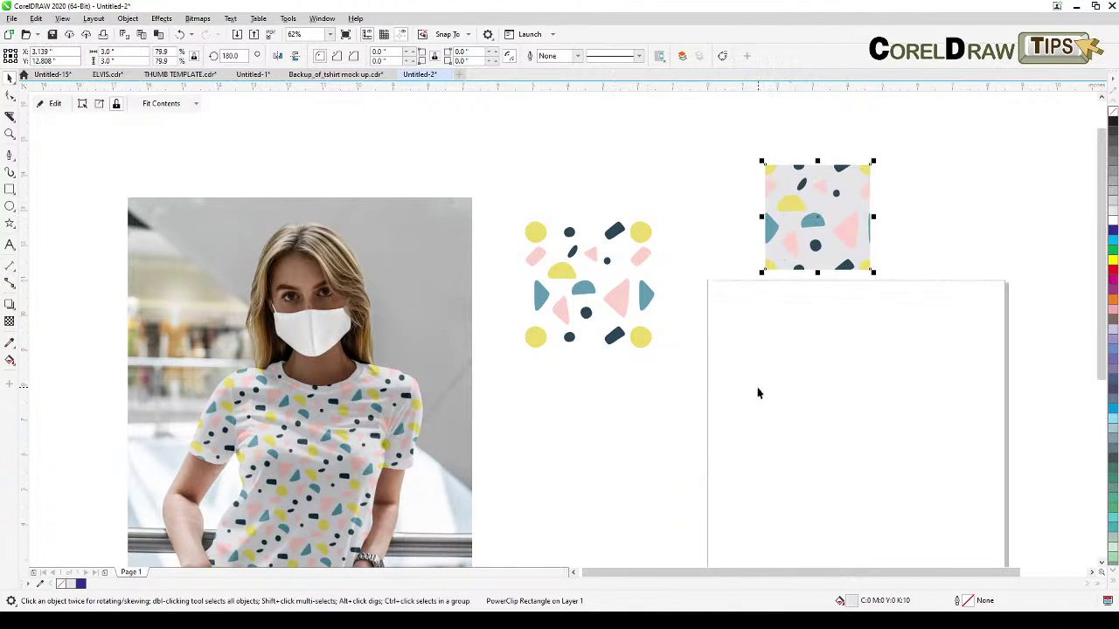
left_click_drag(760, 392, 645, 462)
scroll(606, 433, "up", 2)
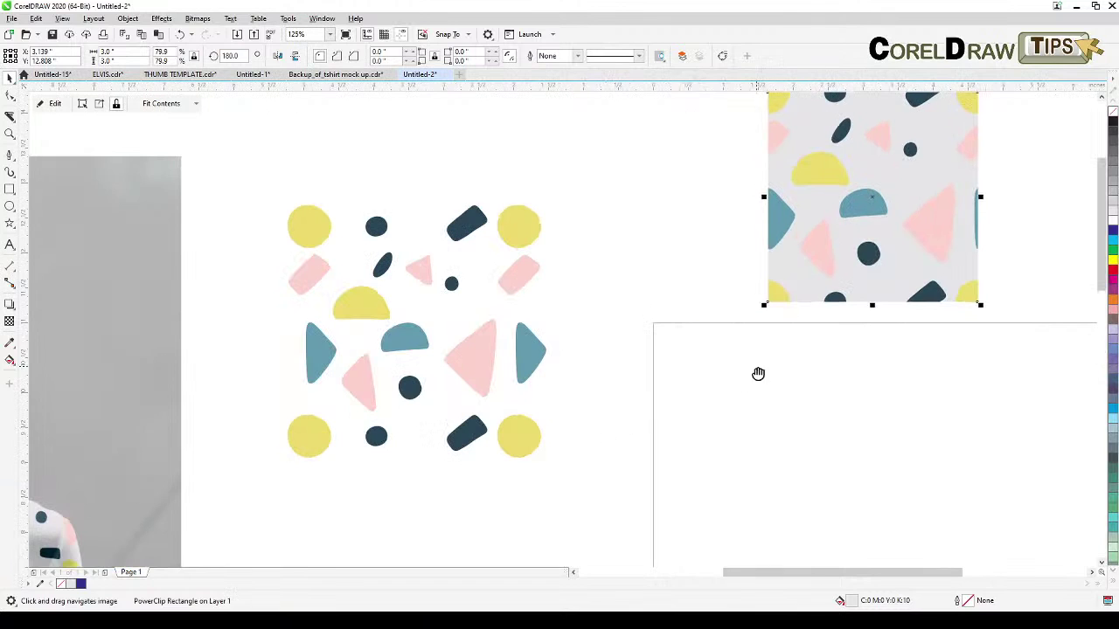
left_click_drag(757, 375, 687, 416)
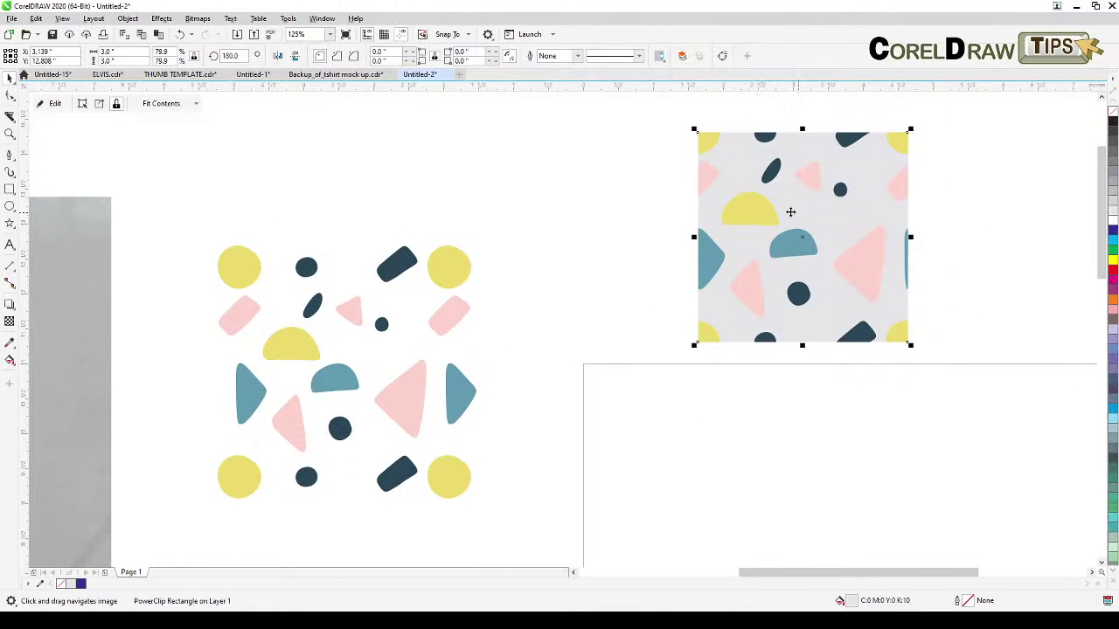
left_click_drag(827, 264, 771, 267)
left_click_drag(901, 283, 748, 303)
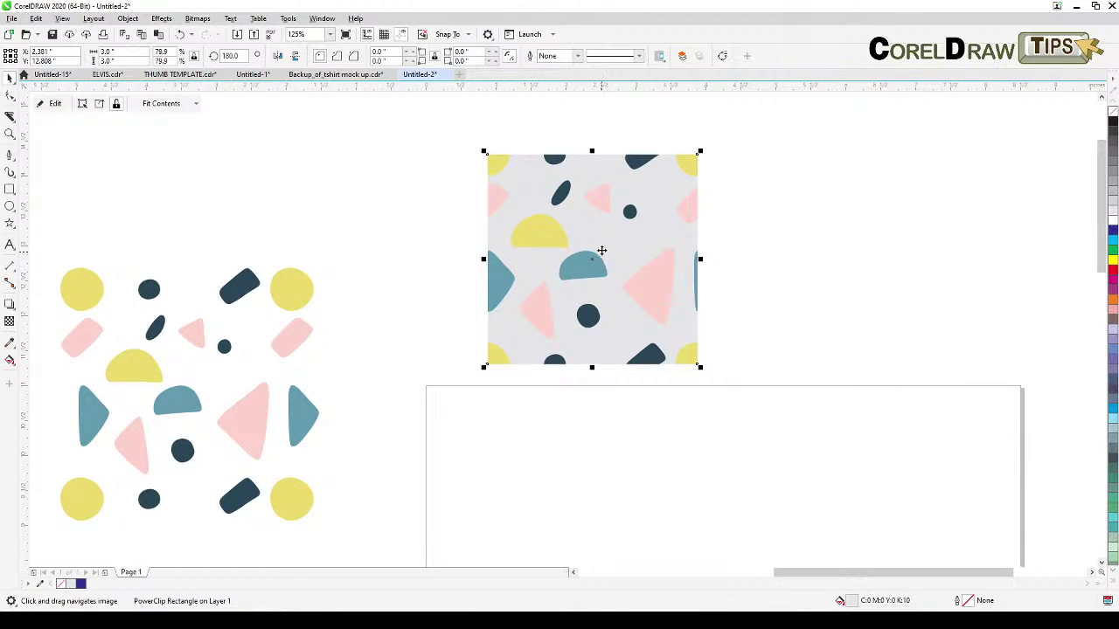
- Duplicate the tile to its right, then duplicate the pair below into a 2×2 block
key("KP_Add")
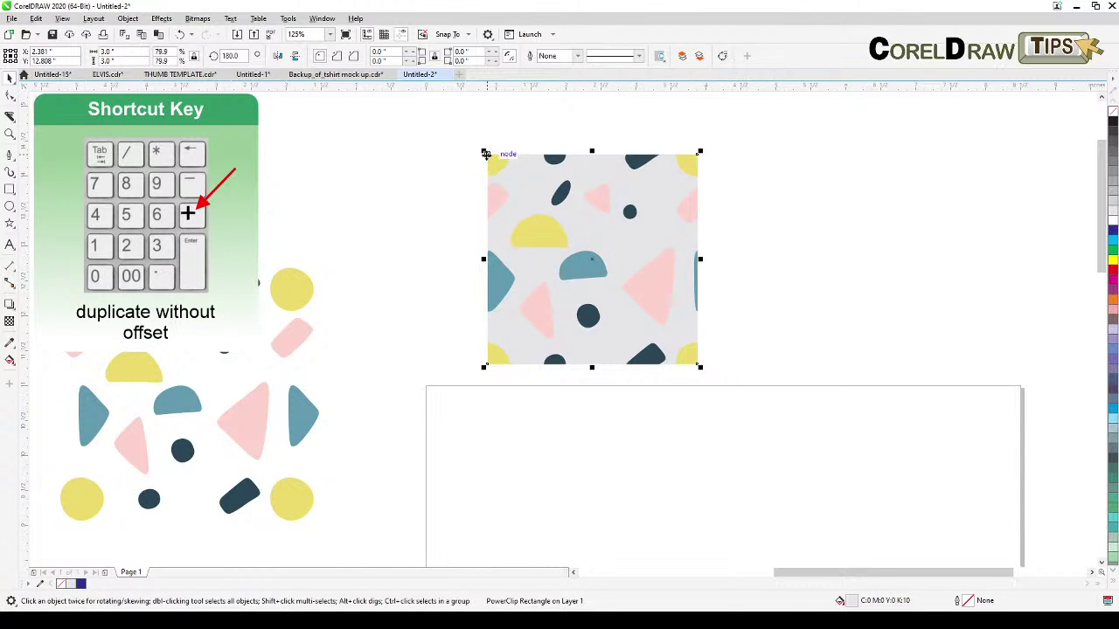
left_click_drag(486, 154, 698, 154)
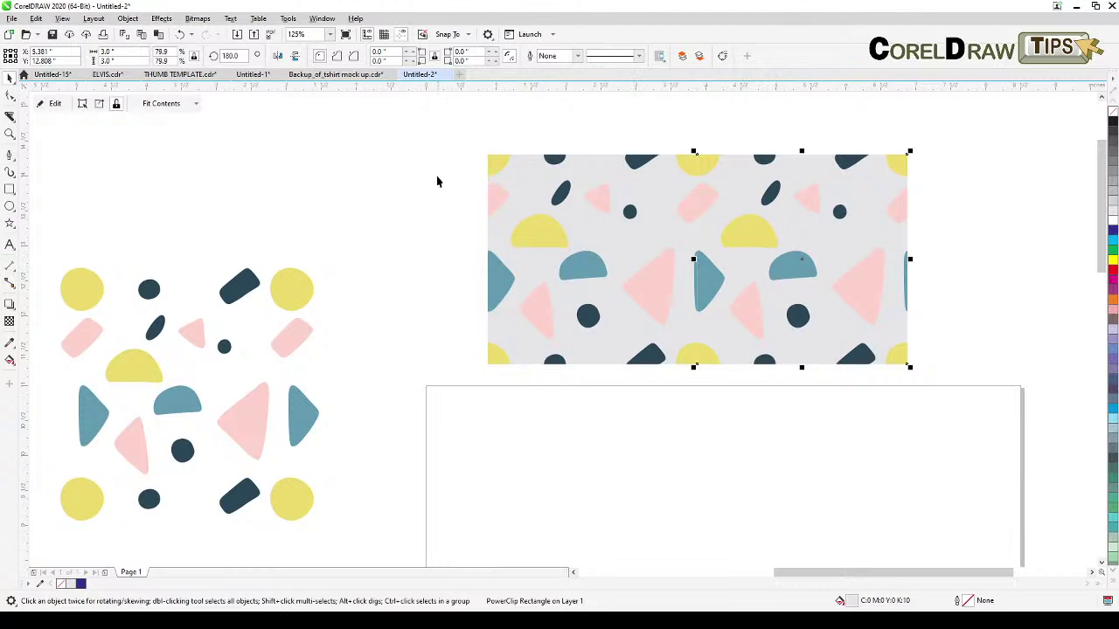
left_click_drag(444, 132, 965, 435)
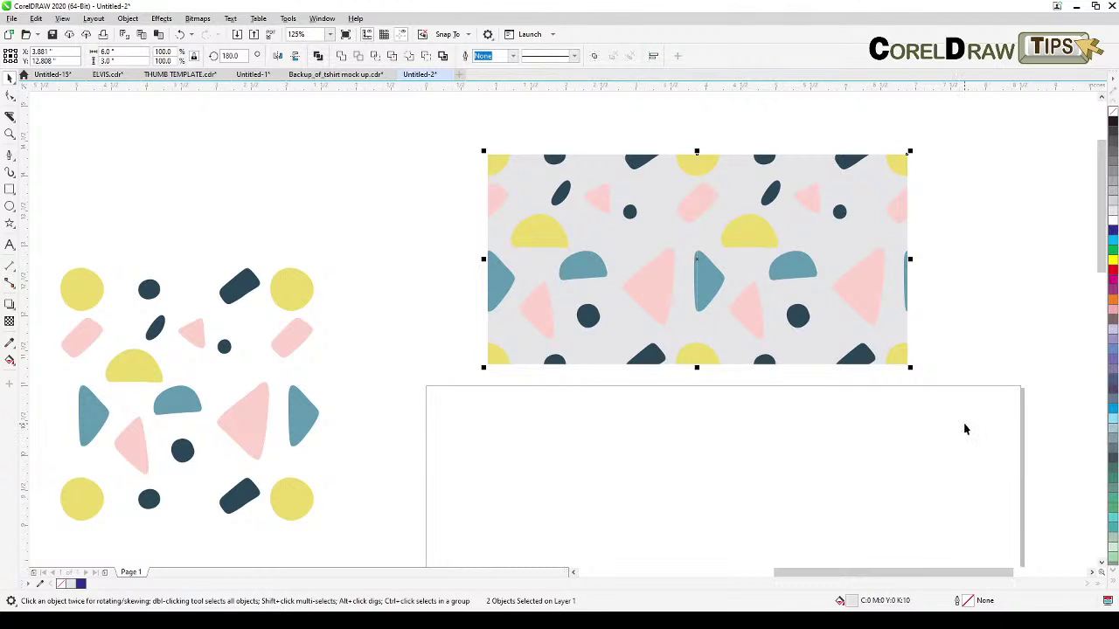
key("KP_Add")
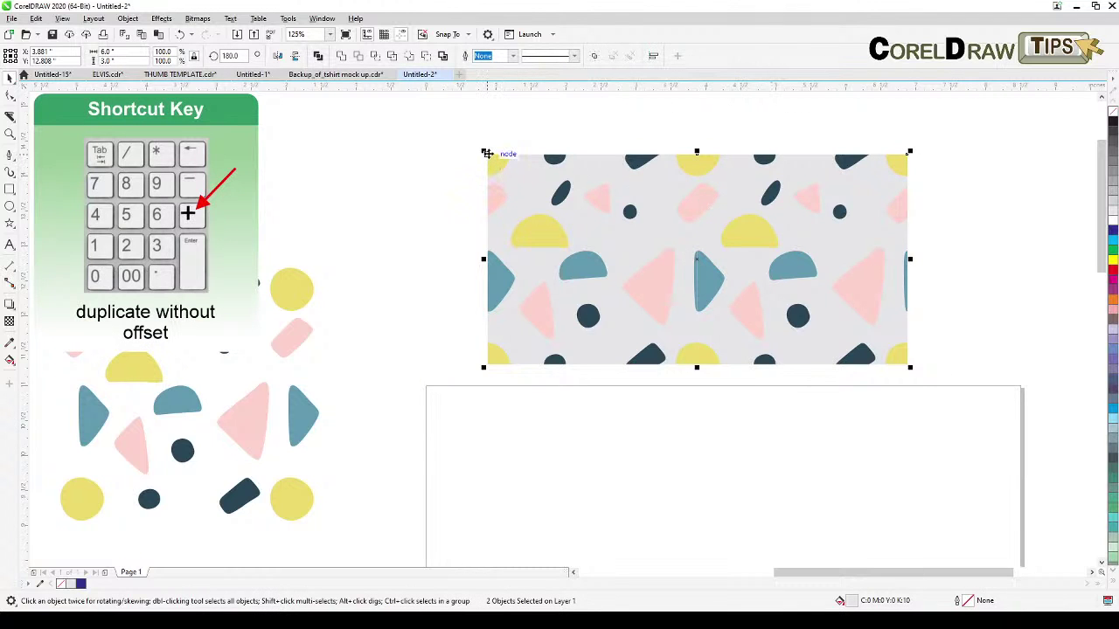
left_click_drag(487, 159, 488, 365)
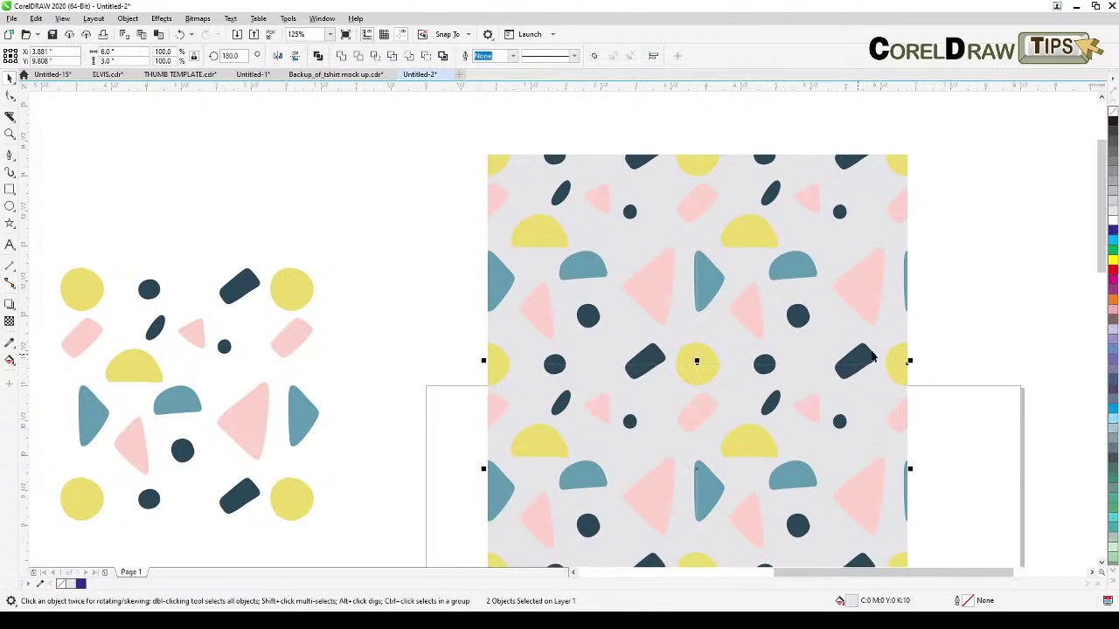
left_click(986, 349)
- Delete the three extra test copies of the pattern tile
scroll(986, 356, "down", 2)
left_click_drag(939, 302, 811, 237)
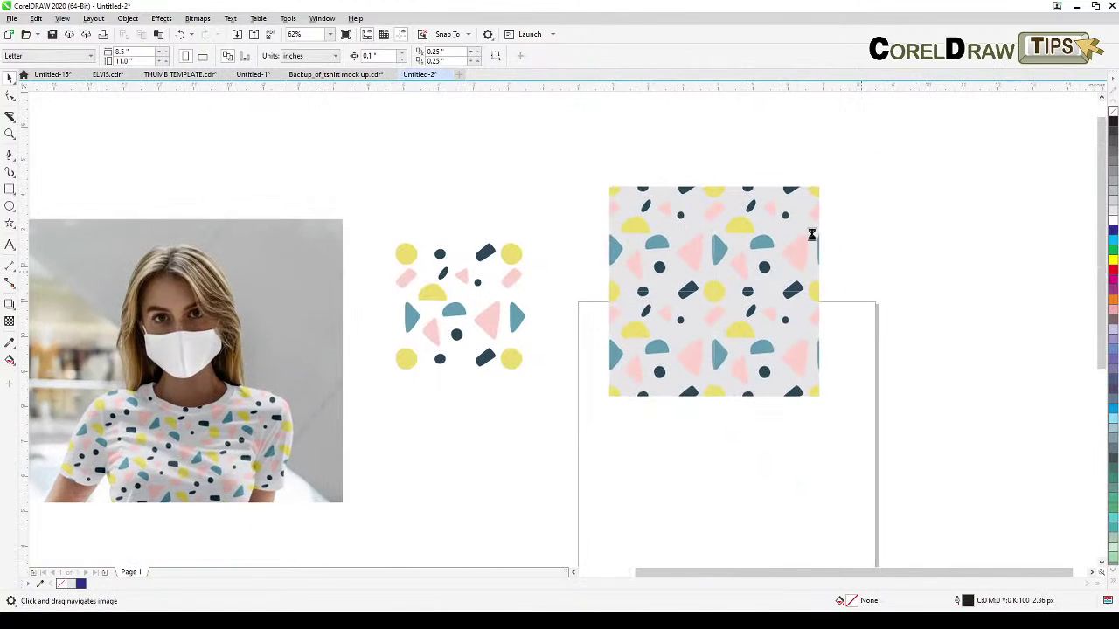
left_click_drag(582, 160, 837, 340)
key("Delete")
left_click(765, 353)
key("Delete")
- Move the remaining pattern tile up above the loose shapes
left_click_drag(765, 353, 716, 331)
left_click_drag(587, 375, 661, 384)
left_click(713, 341)
left_click_drag(713, 341, 592, 158)
left_click(641, 265)
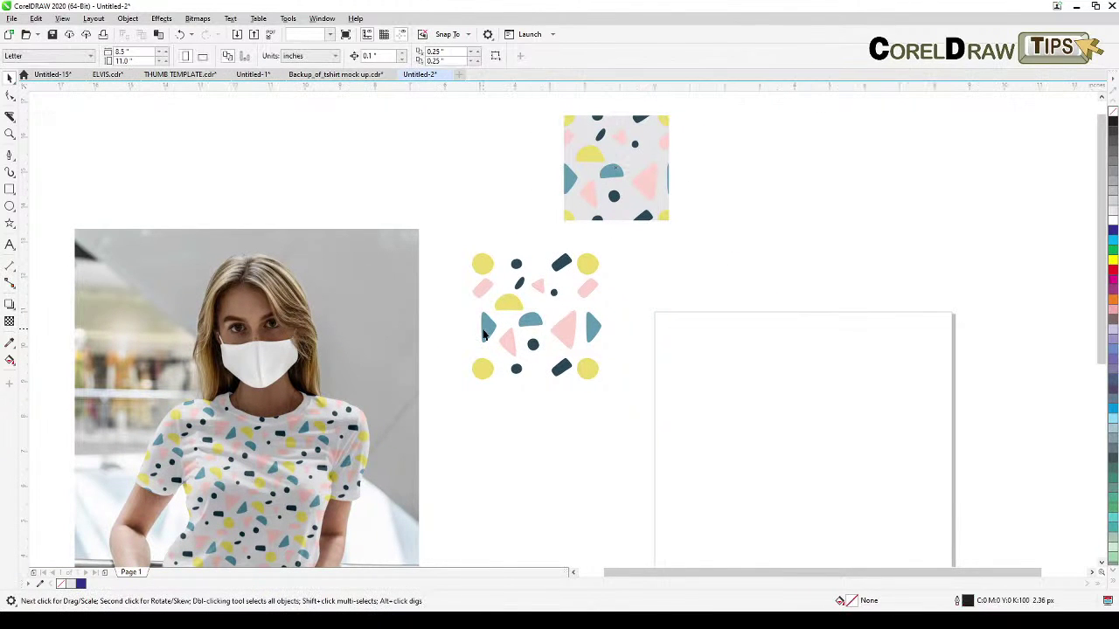
- Spread the two blue triangles, pink shape and lower yellow circle outward
left_click_drag(483, 335, 461, 344)
left_click_drag(485, 297, 478, 315)
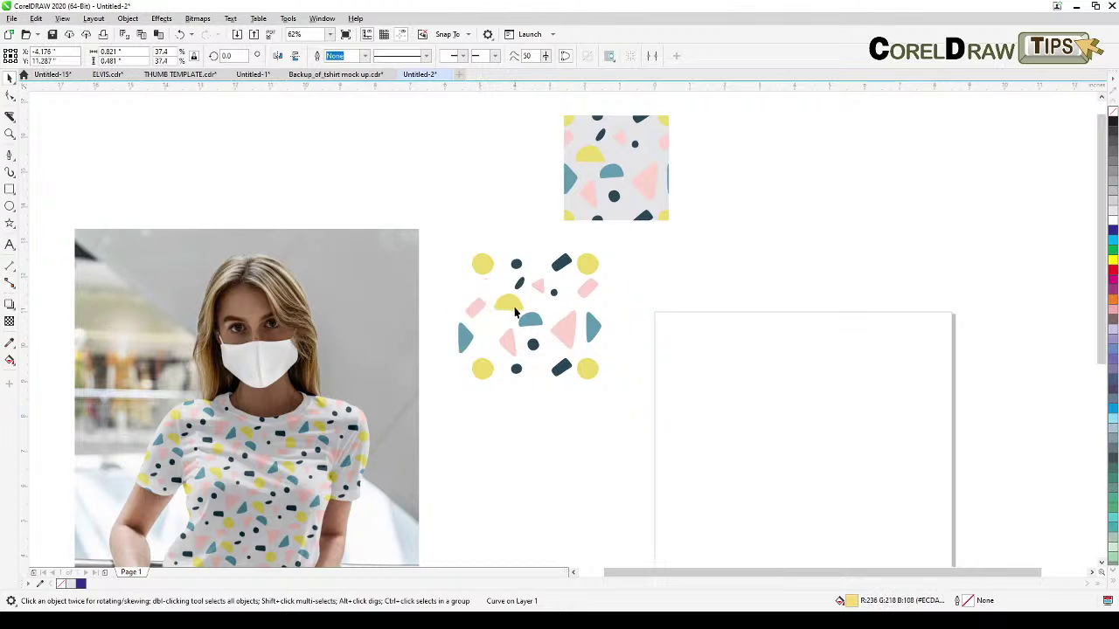
left_click_drag(596, 336, 603, 324)
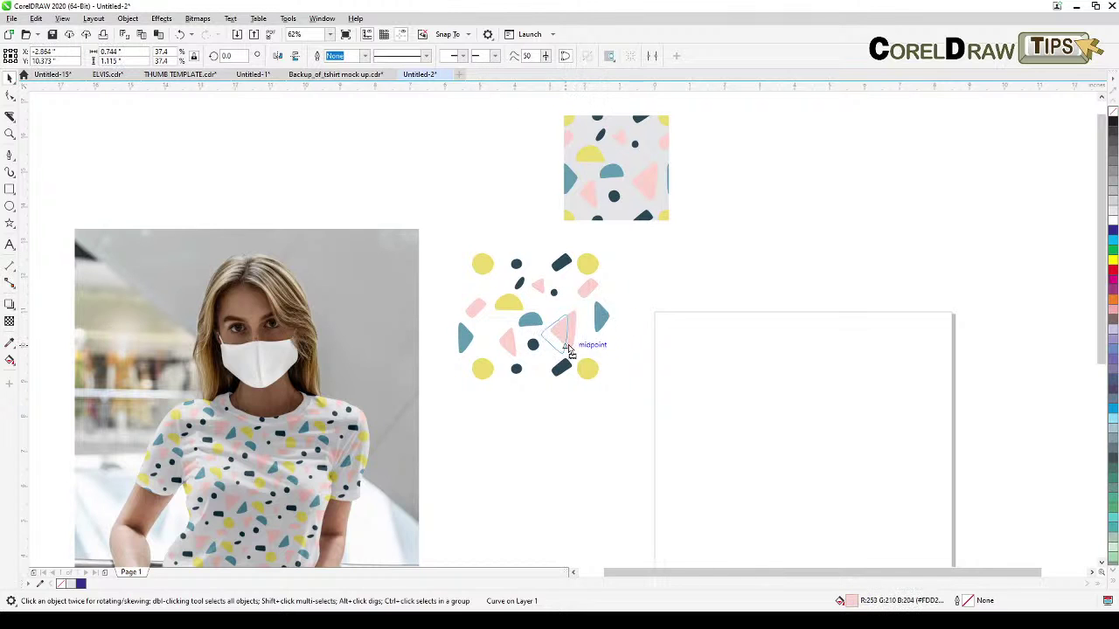
left_click_drag(584, 376, 591, 397)
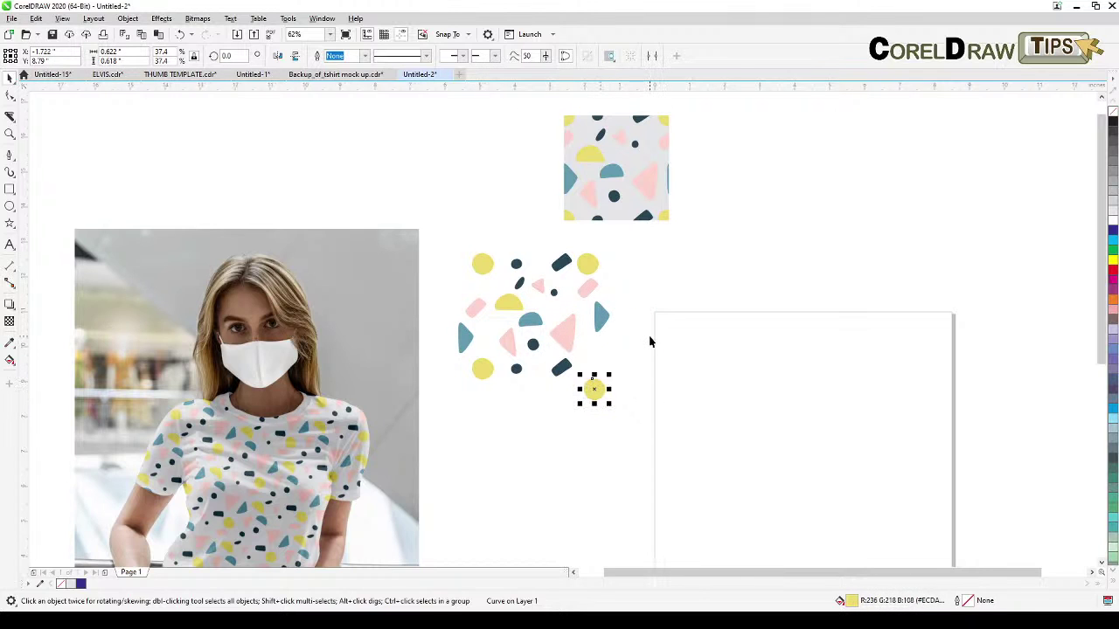
scroll(649, 342, "up", 3)
left_click_drag(680, 349, 599, 473)
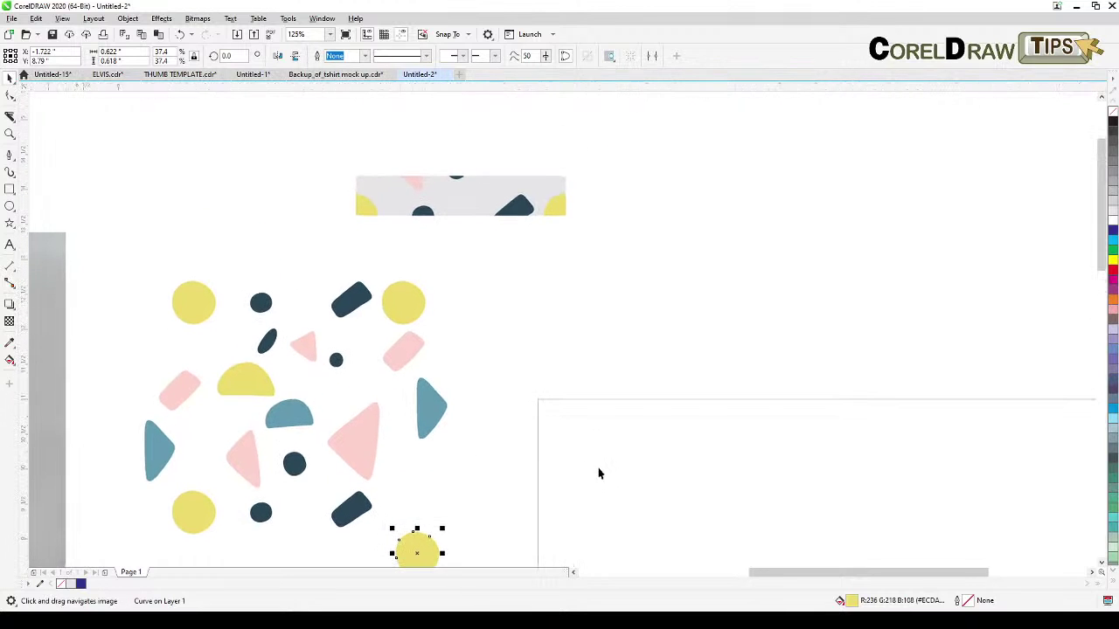
scroll(594, 462, "down", 3)
left_click_drag(573, 411, 567, 400)
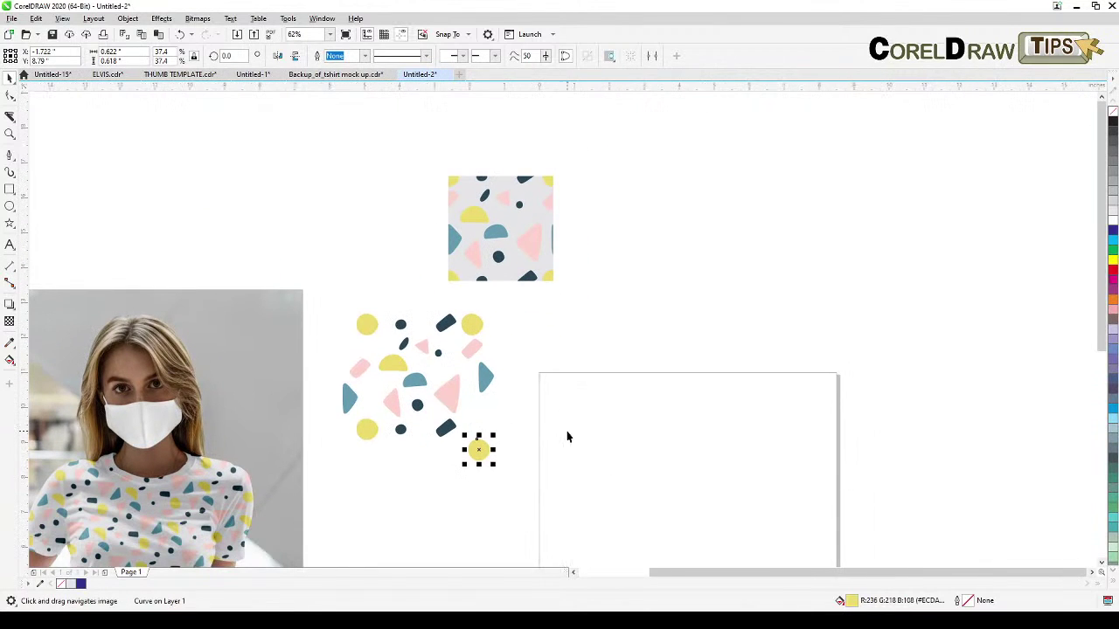
left_click_drag(426, 384, 377, 318)
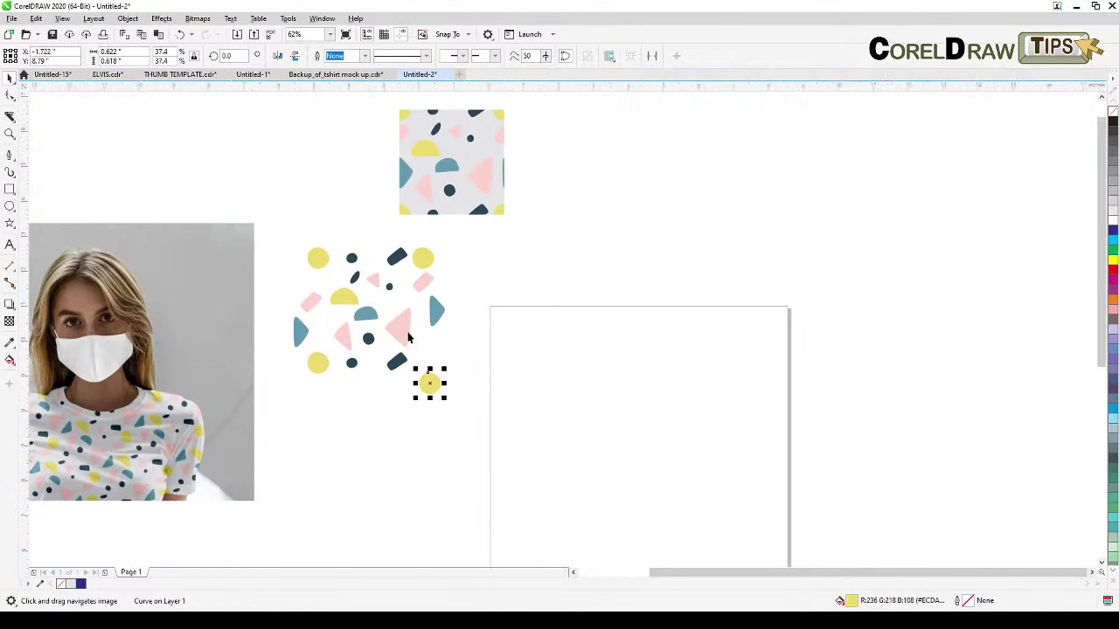
left_click(10, 190)
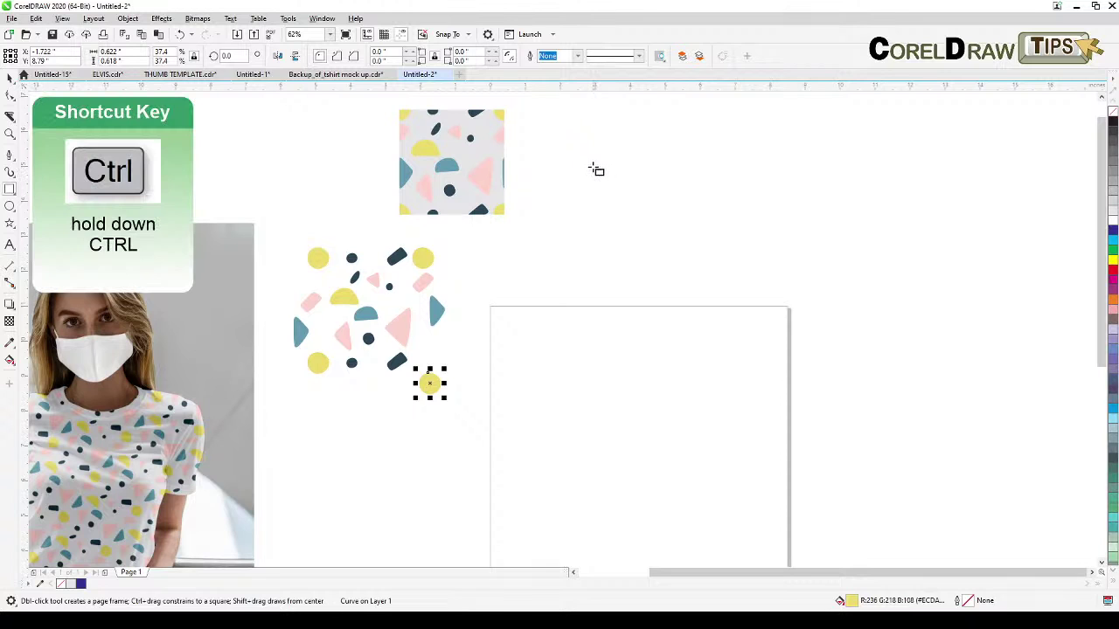
- Draw a square beside the pattern tile and set its width and height to 3 inches
left_click_drag(595, 169, 701, 283)
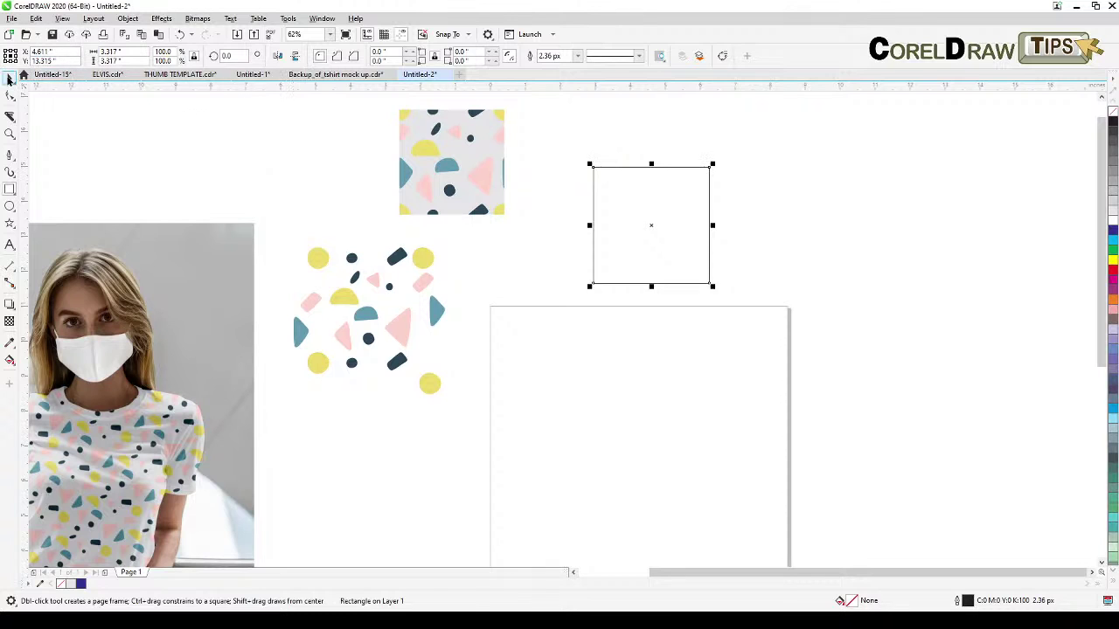
left_click(9, 78)
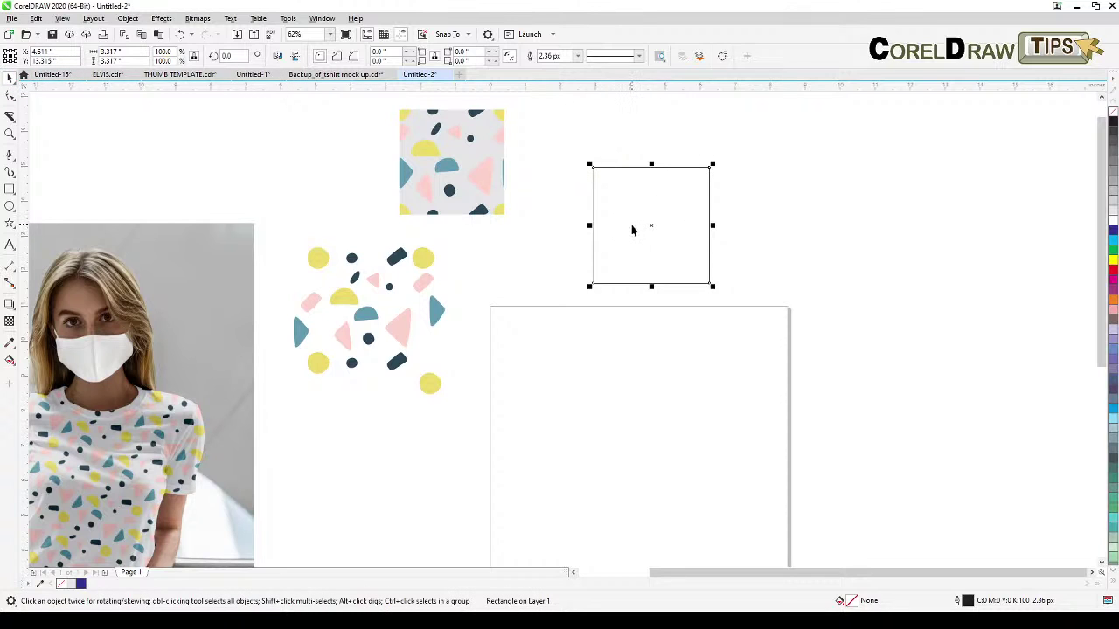
double_click(133, 54)
type("3")
double_click(133, 62)
type("3")
key("Return")
key("Escape")
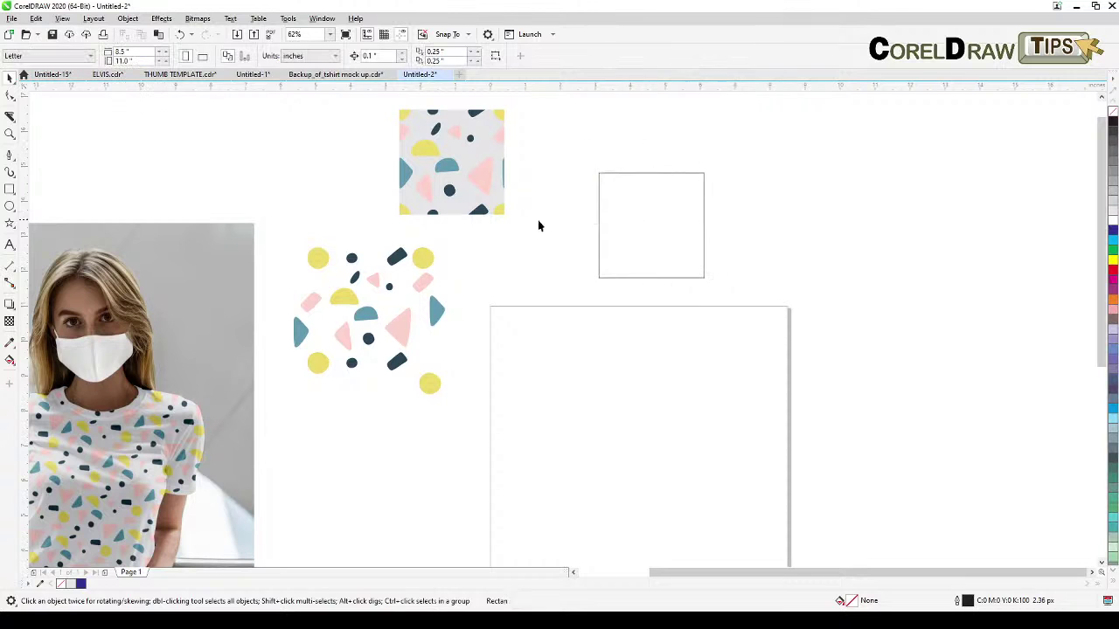
left_click(692, 174)
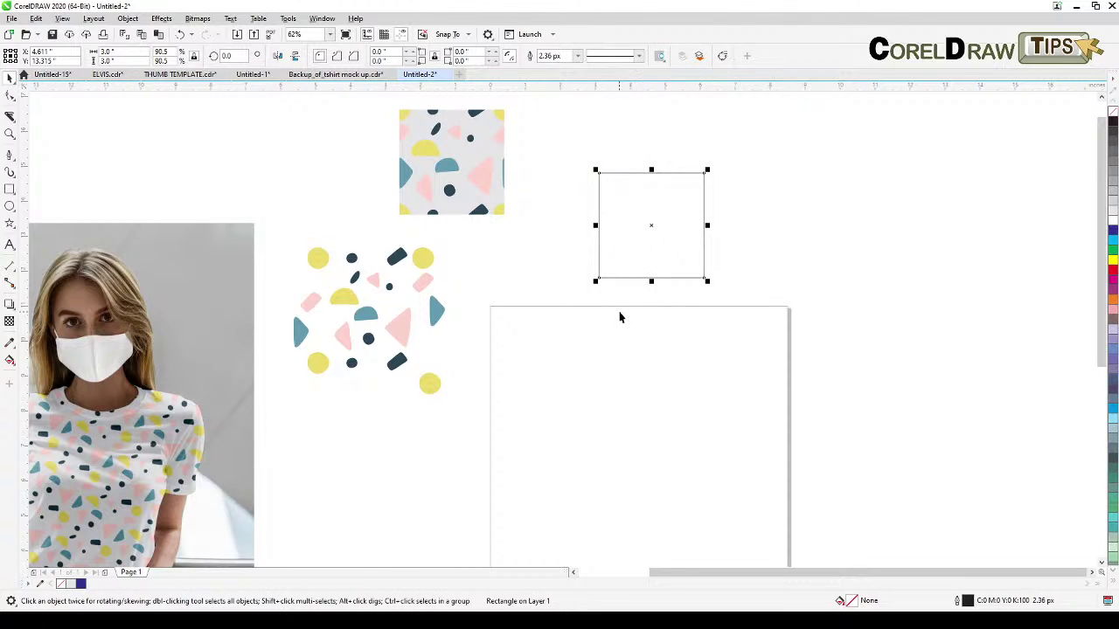
- Move the loose shapes down-right and spread the two upper yellow circles apart
left_click_drag(619, 317, 662, 366)
left_click_drag(313, 155, 547, 462)
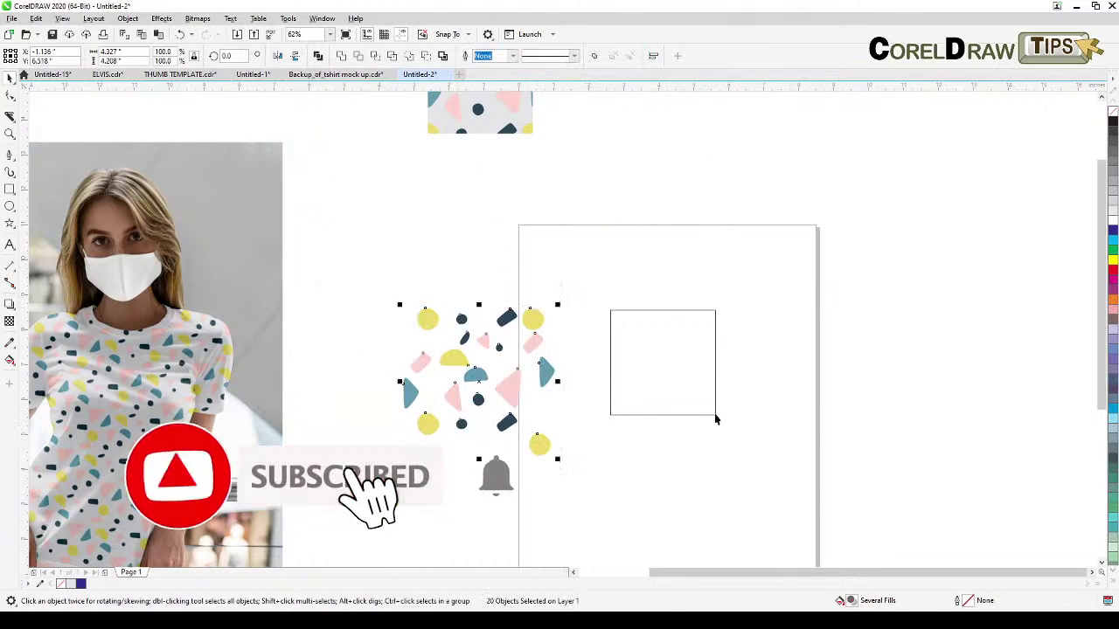
left_click(819, 369)
scroll(559, 420, "up", 2)
left_click_drag(560, 421, 553, 434)
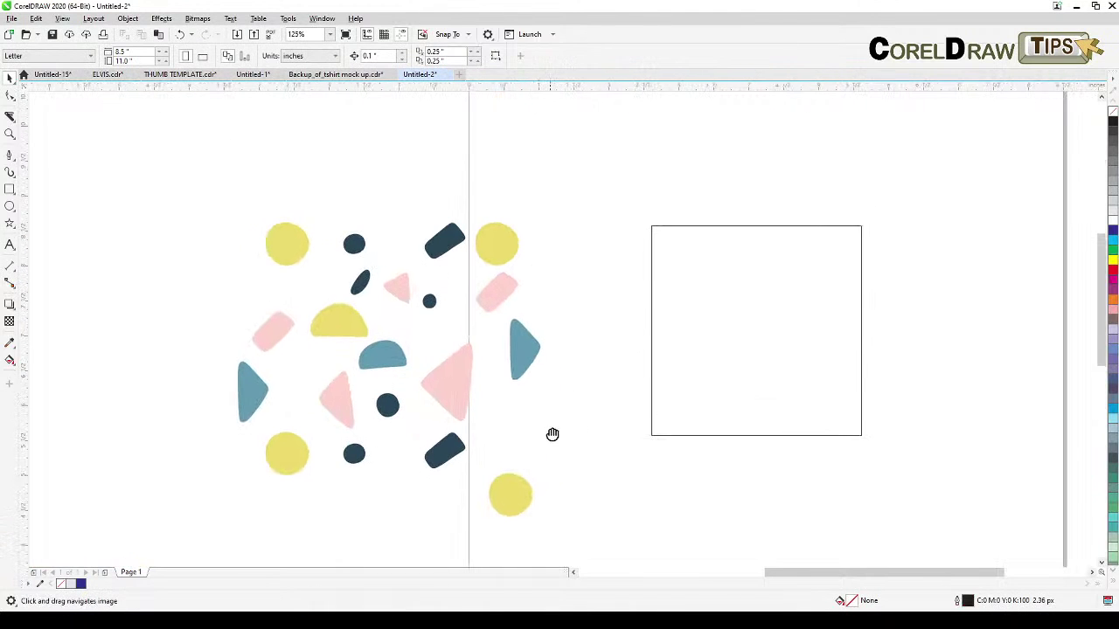
left_click_drag(300, 255, 292, 228)
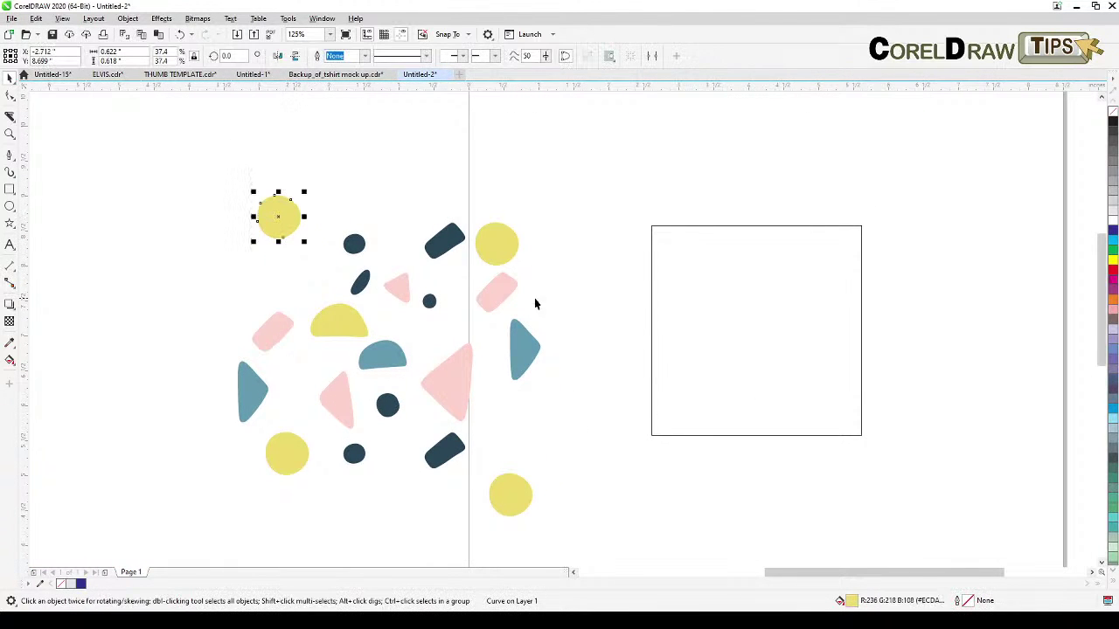
left_click_drag(511, 255, 561, 250)
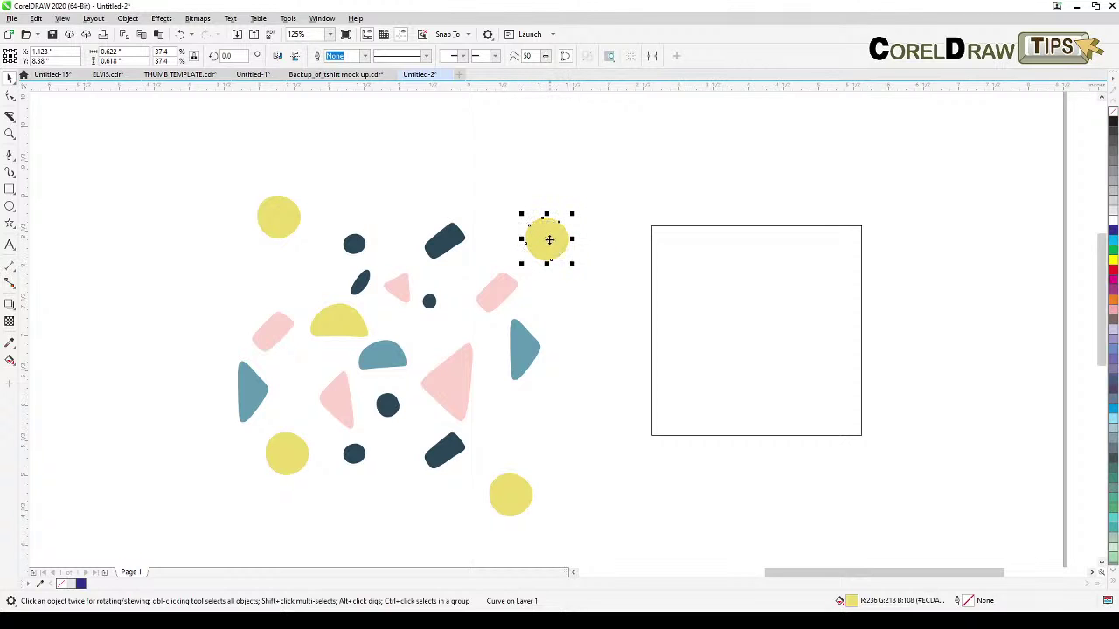
- Place a yellow circle on the square's left edge, using View snapping options
scroll(549, 240, "up", 3)
scroll(567, 274, "down", 1)
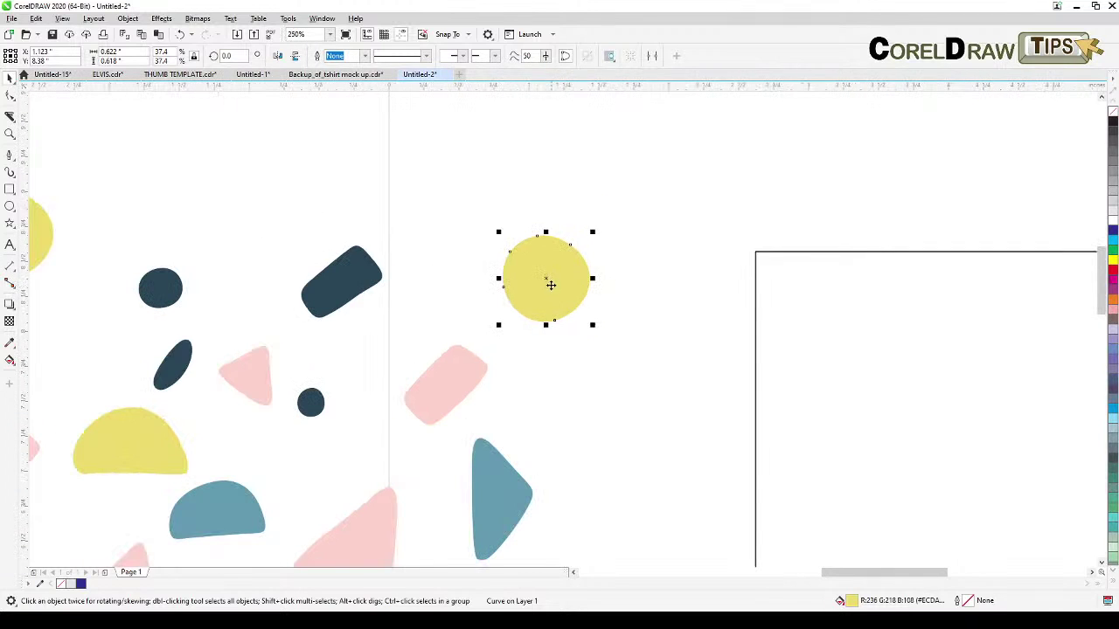
left_click_drag(545, 277, 758, 347)
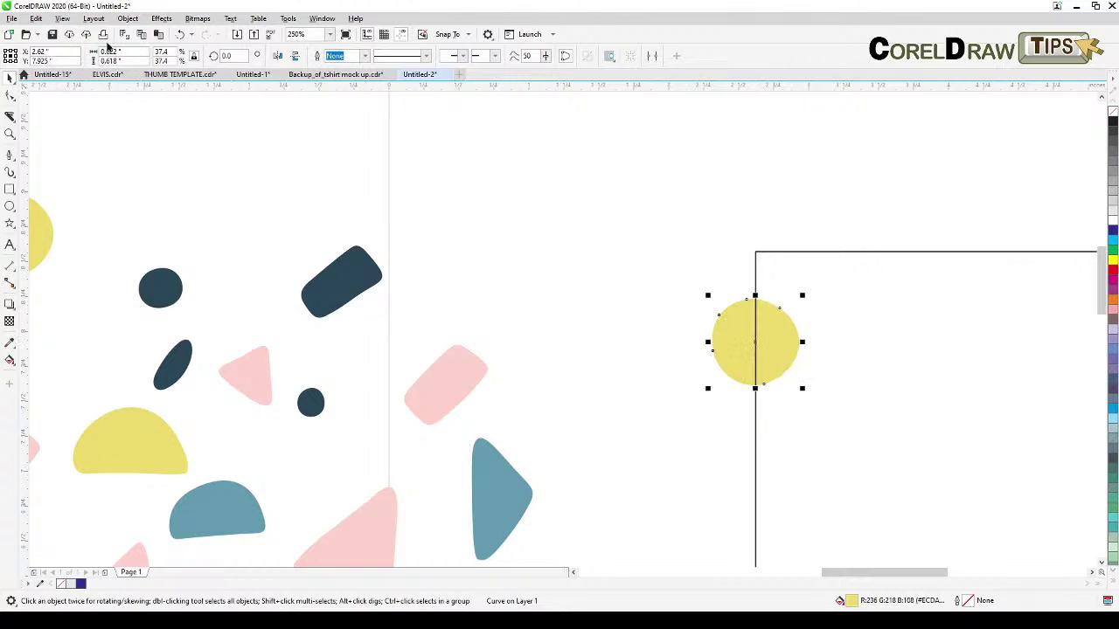
left_click(65, 21)
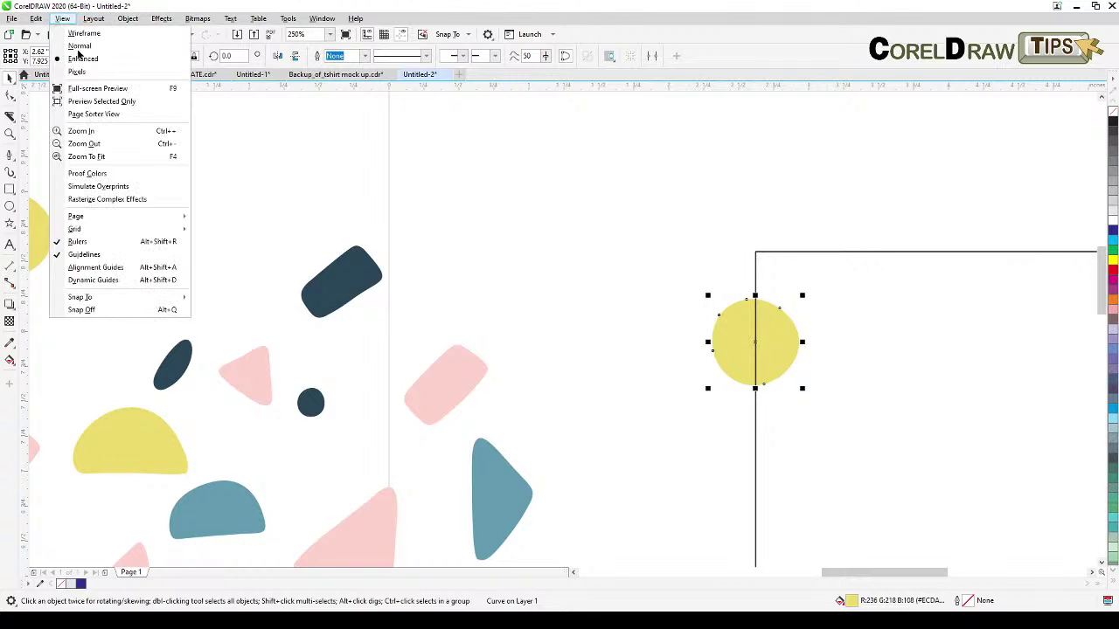
mouse_move(103, 298)
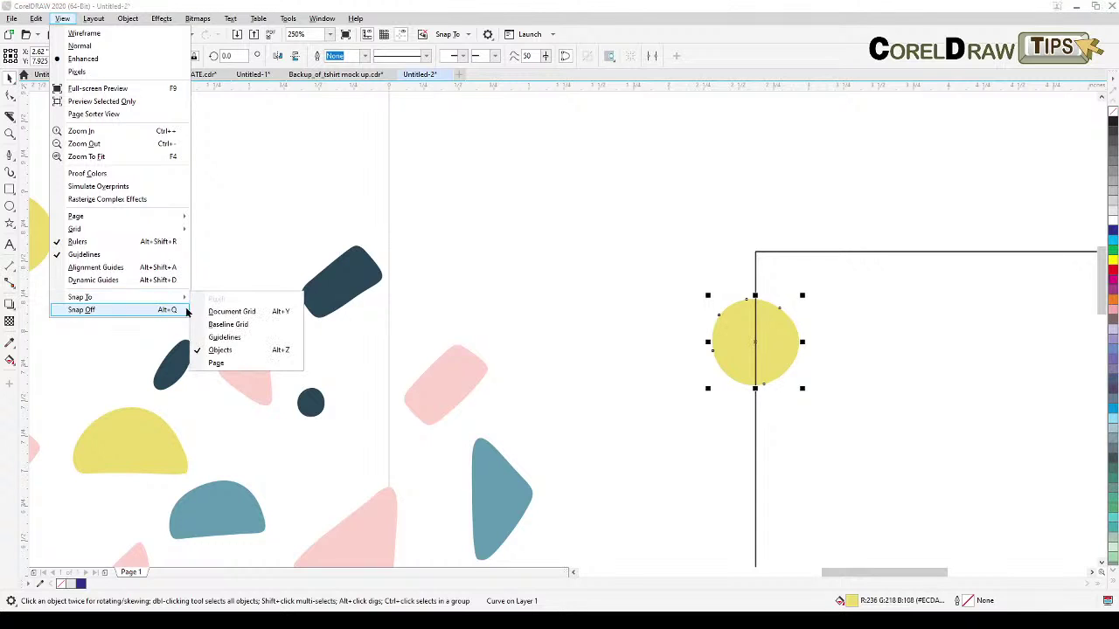
left_click(625, 270)
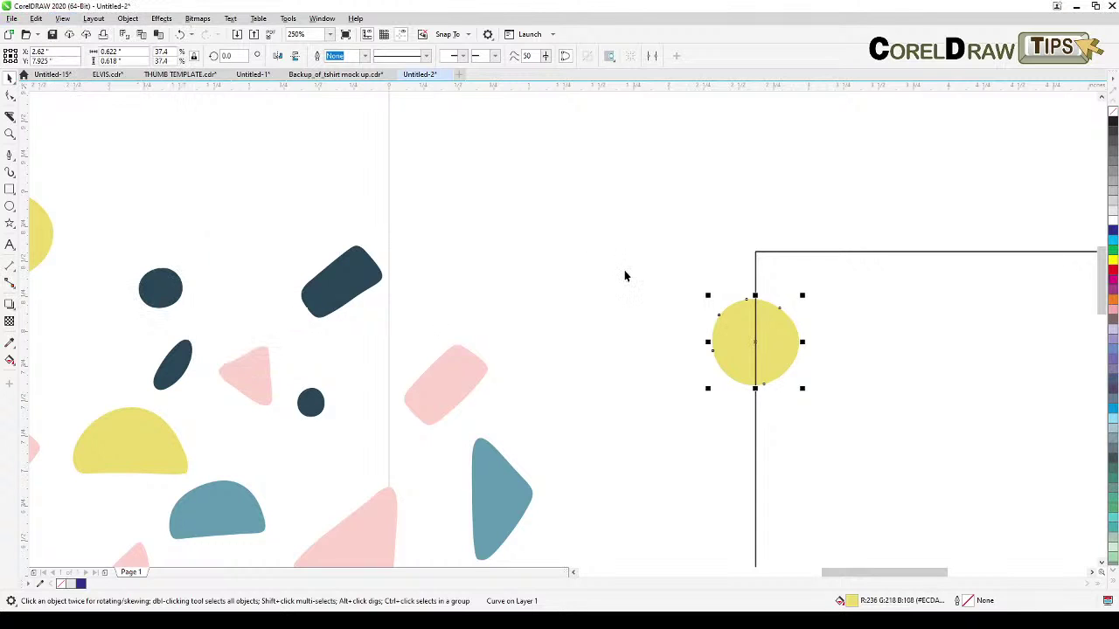
scroll(678, 378, "down", 2)
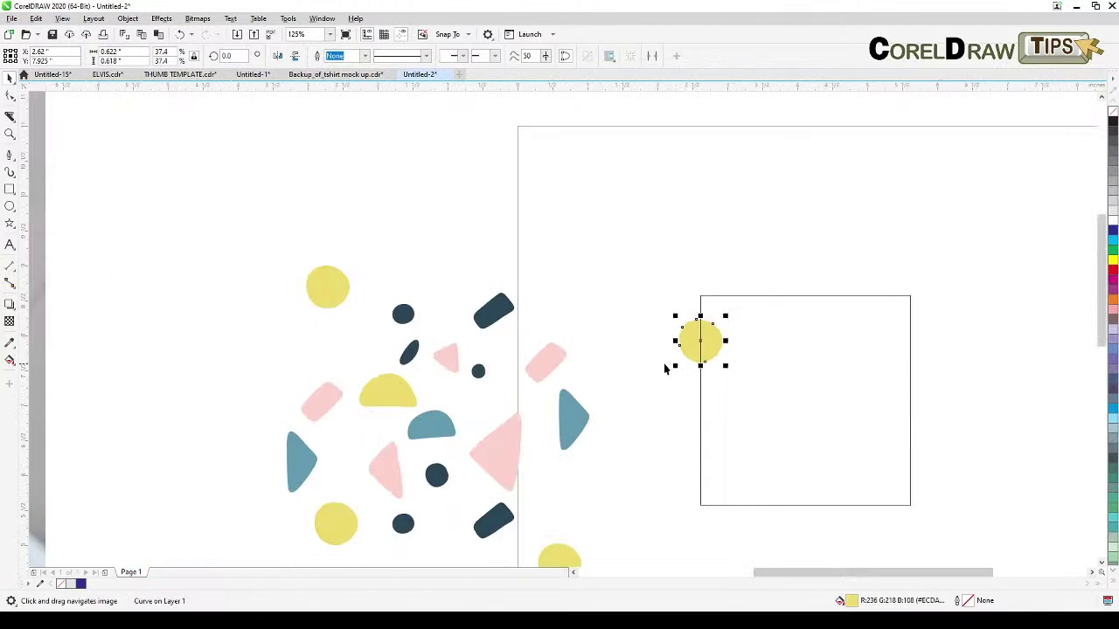
left_click_drag(667, 370, 562, 234)
left_click(531, 177)
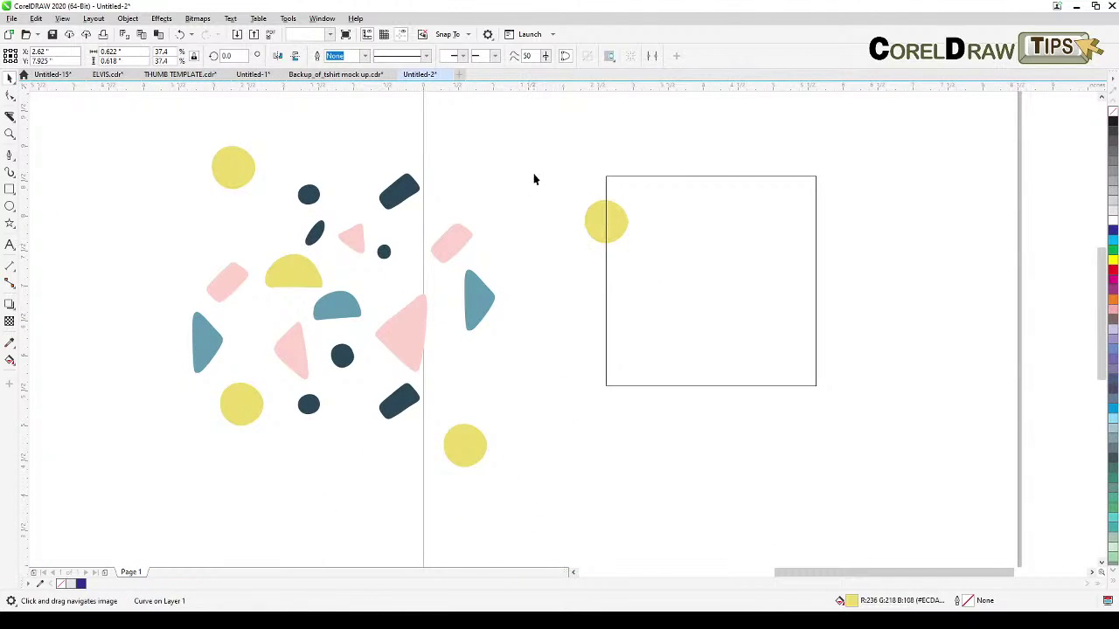
left_click(590, 220)
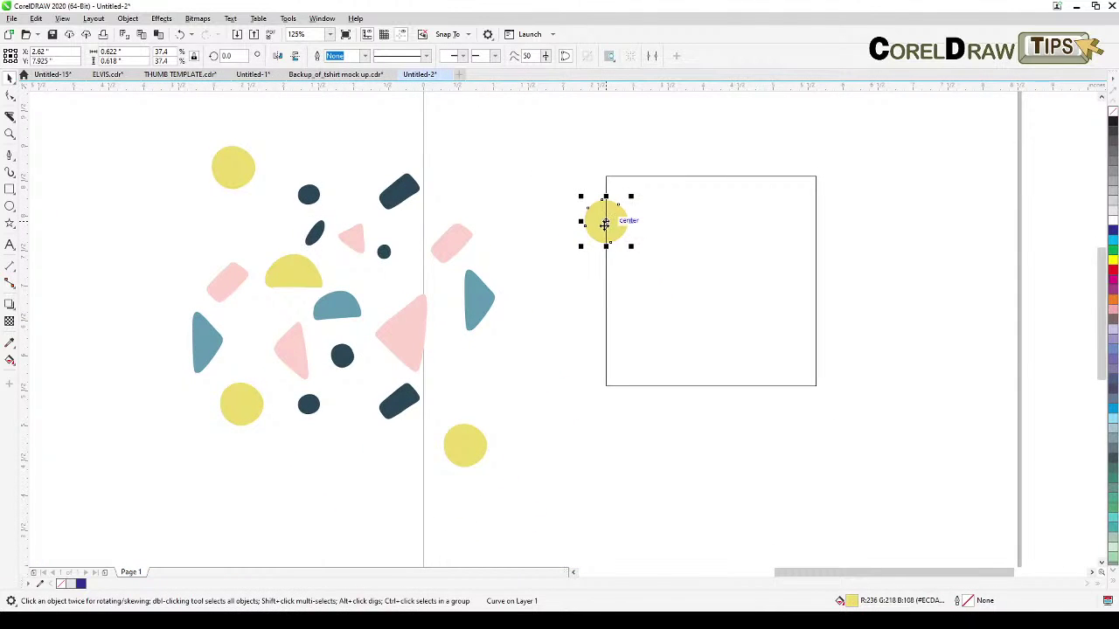
left_click(590, 281)
left_click(592, 231)
left_click(567, 225)
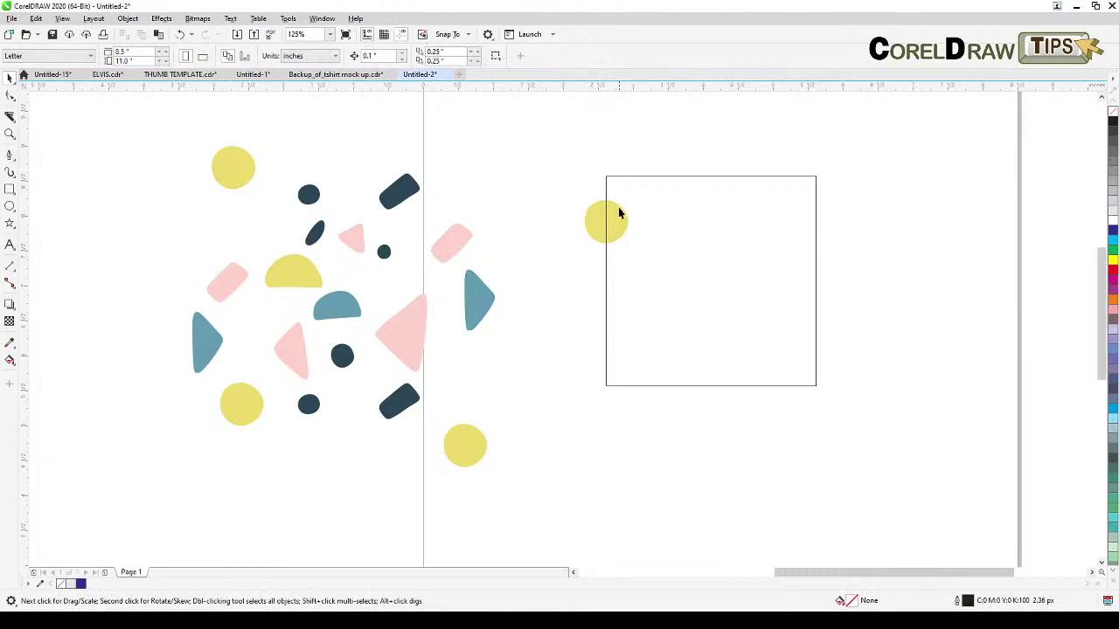
left_click(595, 224)
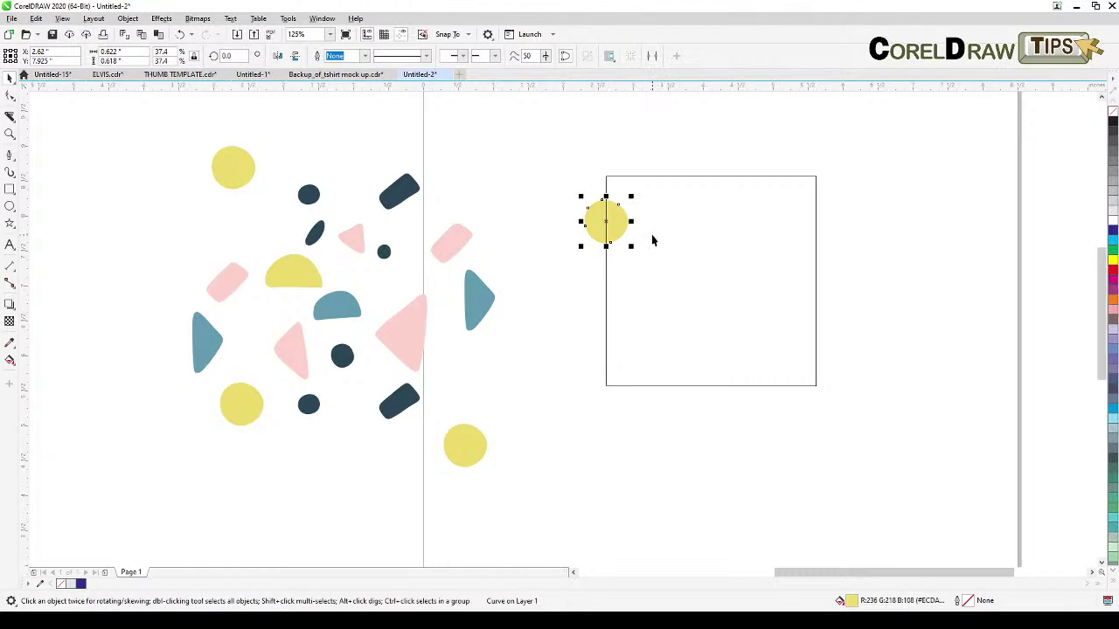
key("KP_Add")
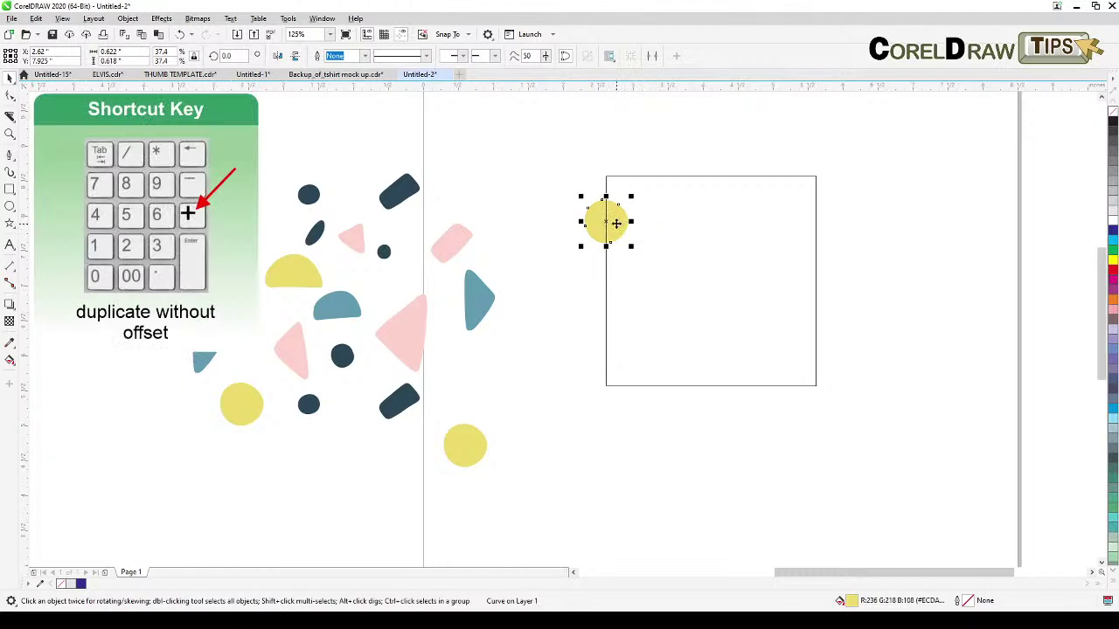
left_click_drag(617, 222, 816, 233)
left_click(858, 304)
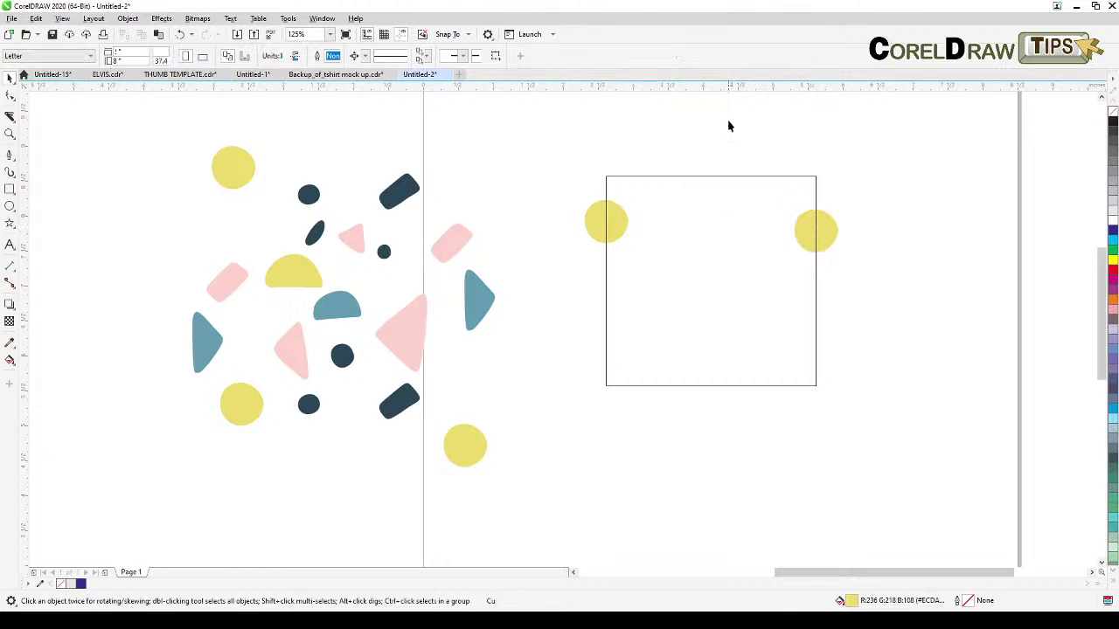
left_click_drag(721, 89, 721, 200)
left_click(821, 232)
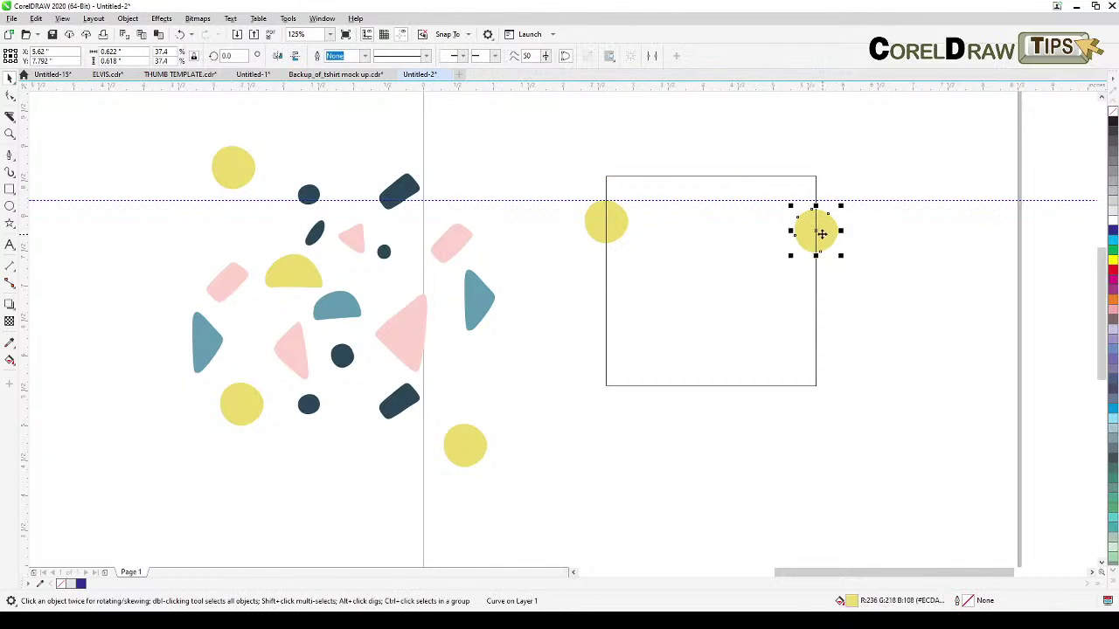
left_click_drag(818, 232, 819, 224)
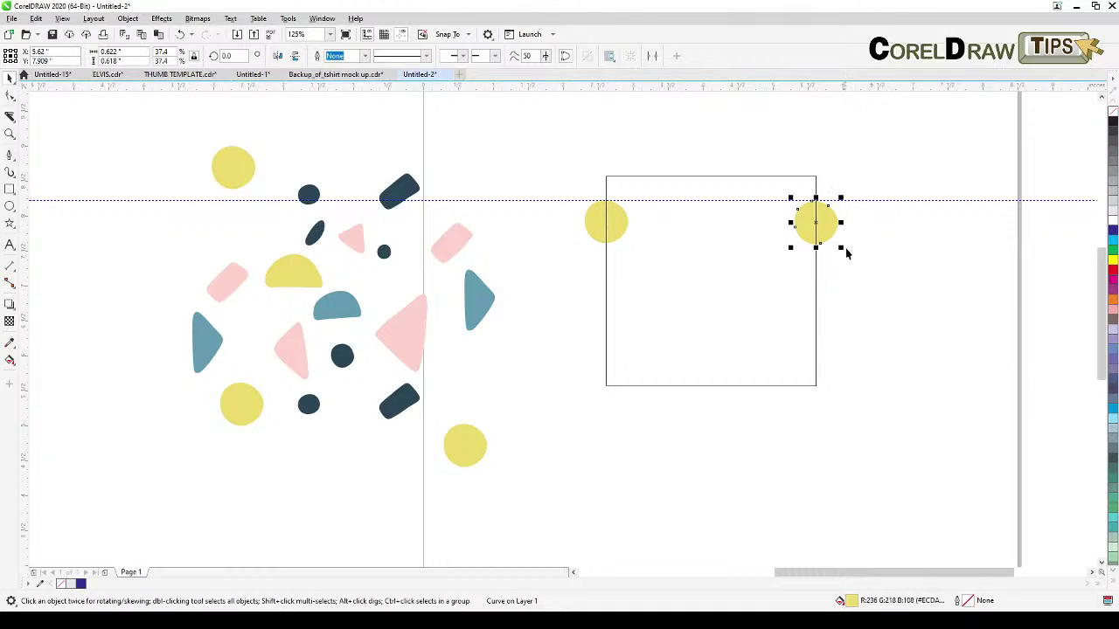
key("Delete")
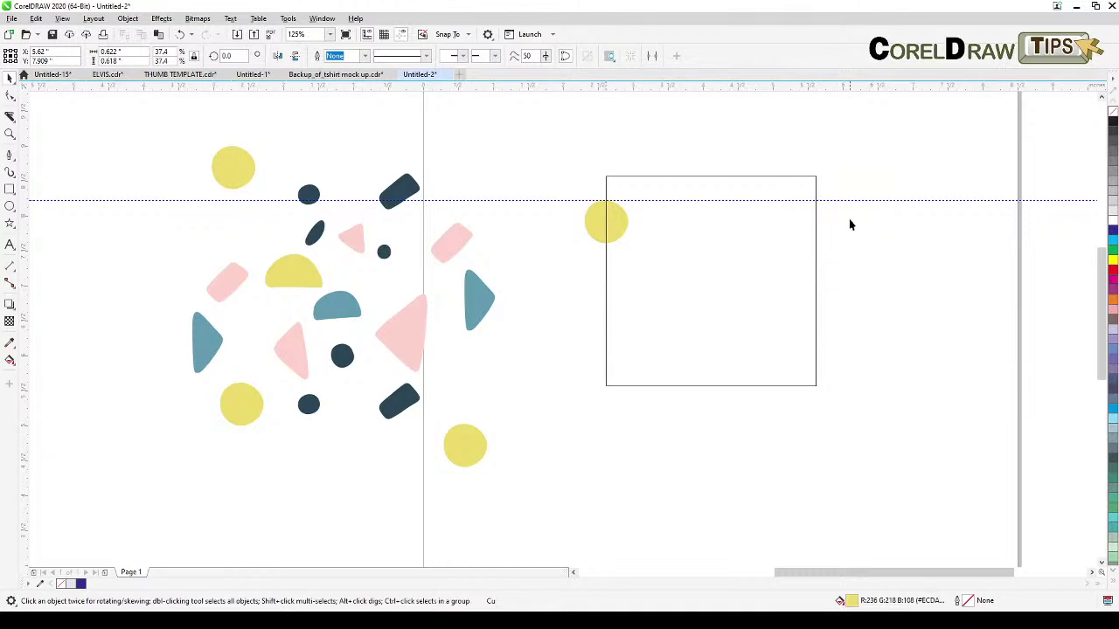
left_click(854, 200)
key("Delete")
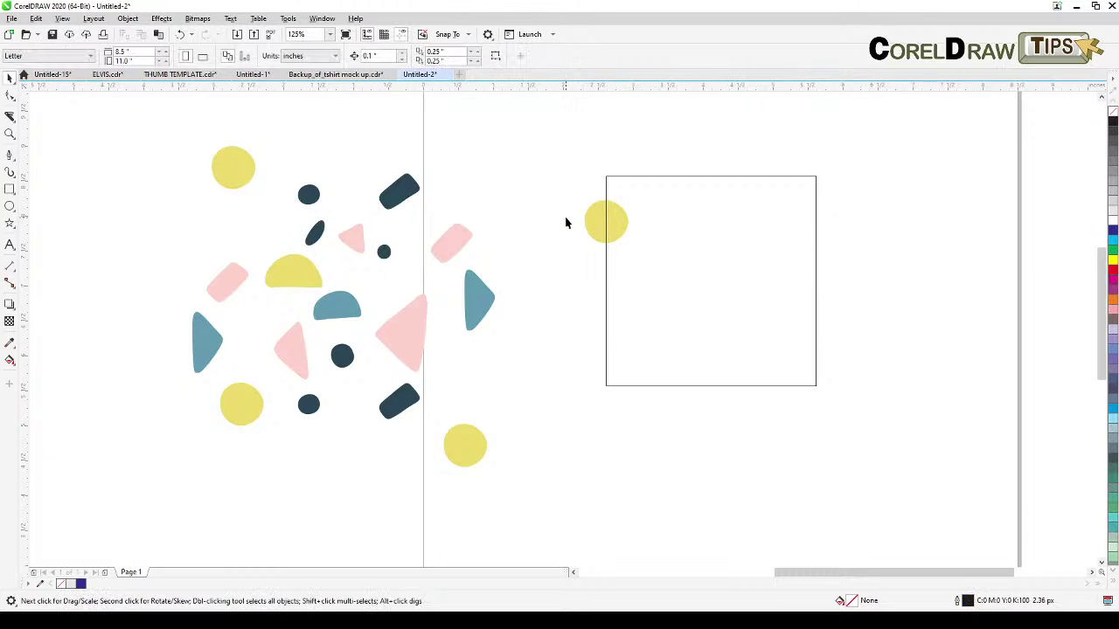
- With nothing selected, set the nudge distance to 3 inches
left_click(661, 177)
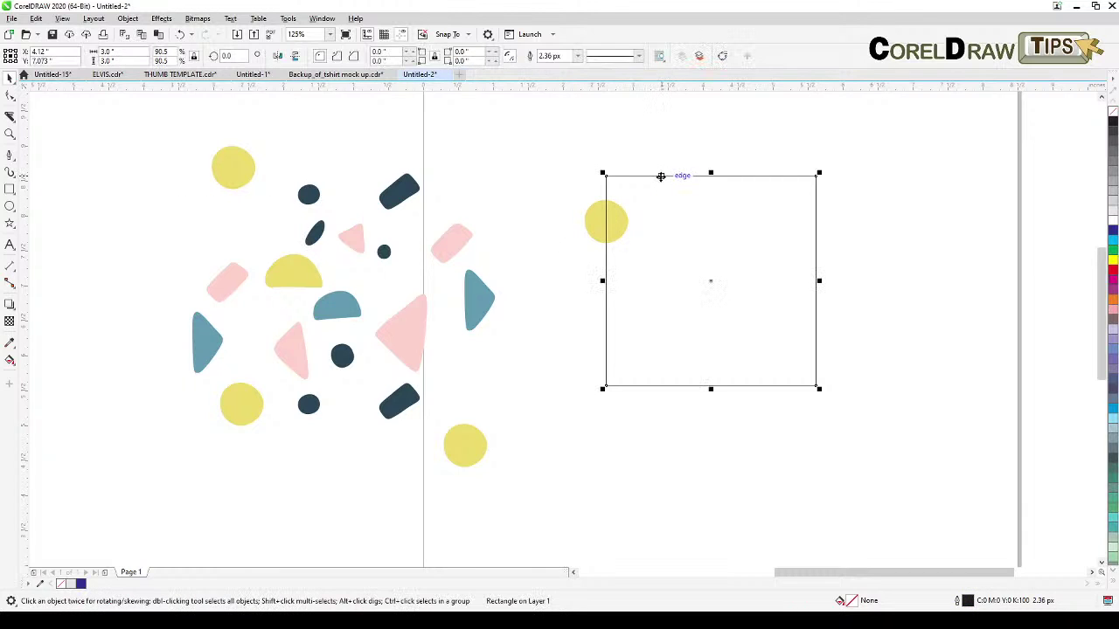
left_click(567, 161)
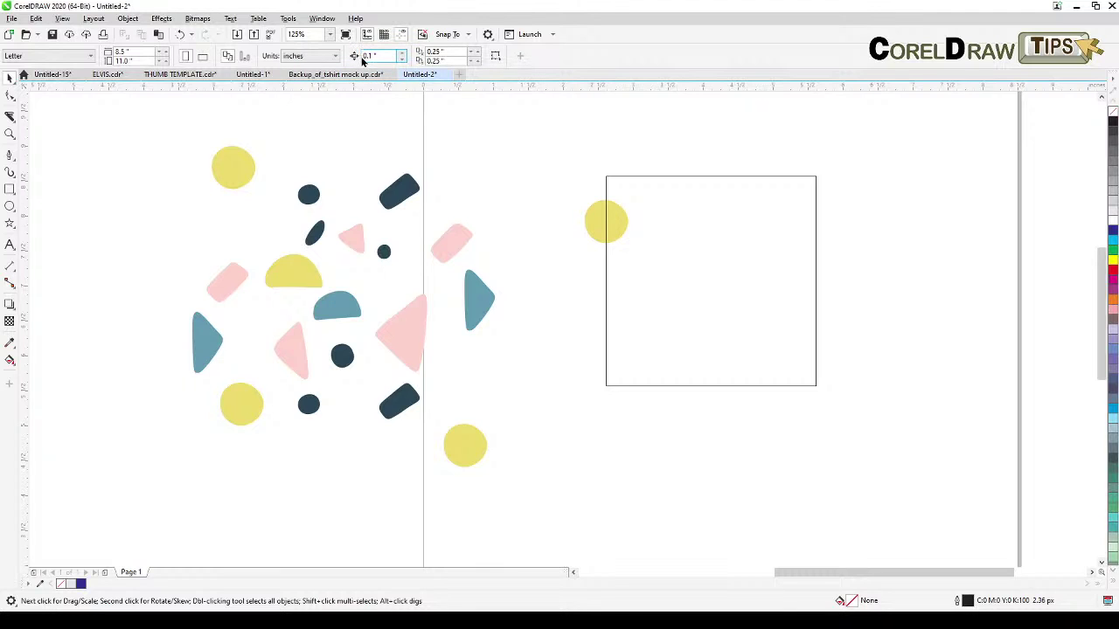
left_click_drag(372, 56, 354, 55)
type("3")
key("Return")
- Duplicate the yellow circle and nudge the copy 3 inches onto the frame's right edge
left_click(622, 226)
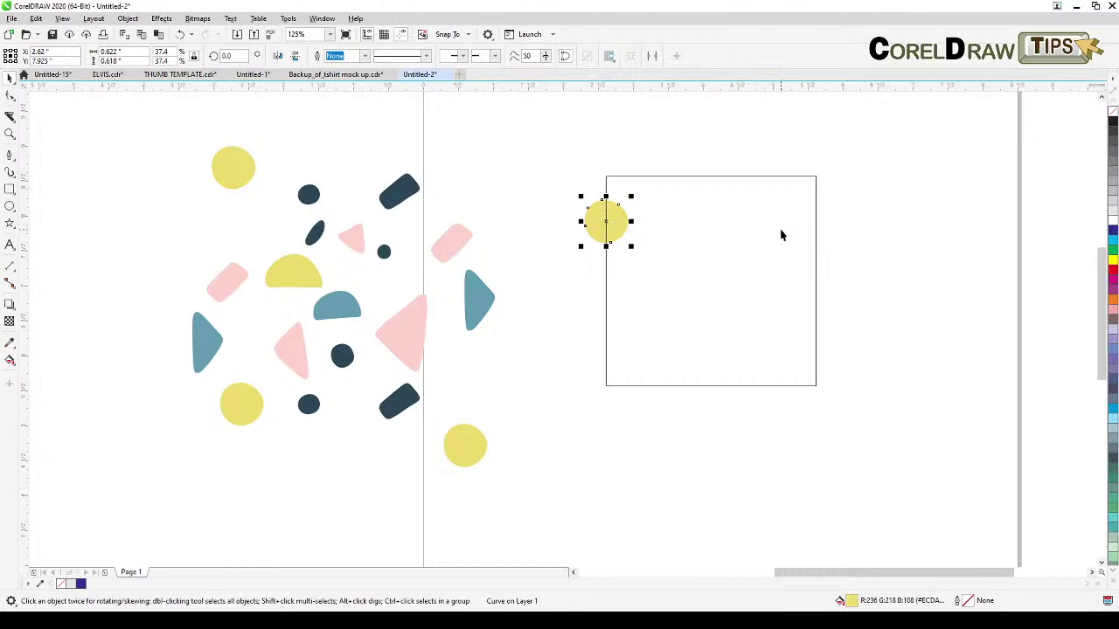
key("KP_Add")
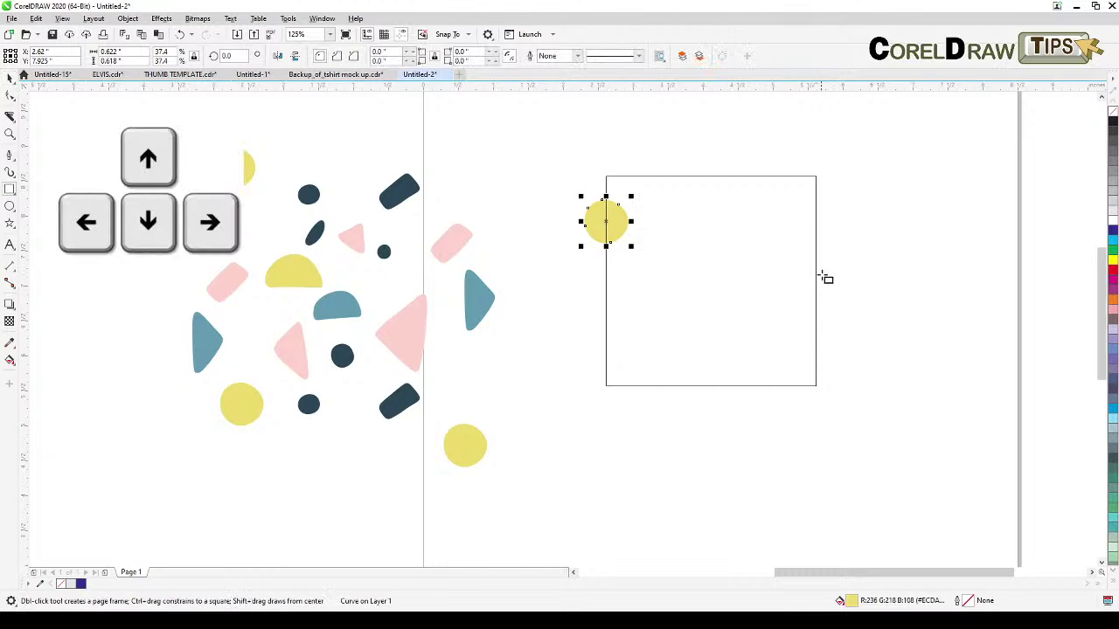
key("F6")
key("ctrl+d")
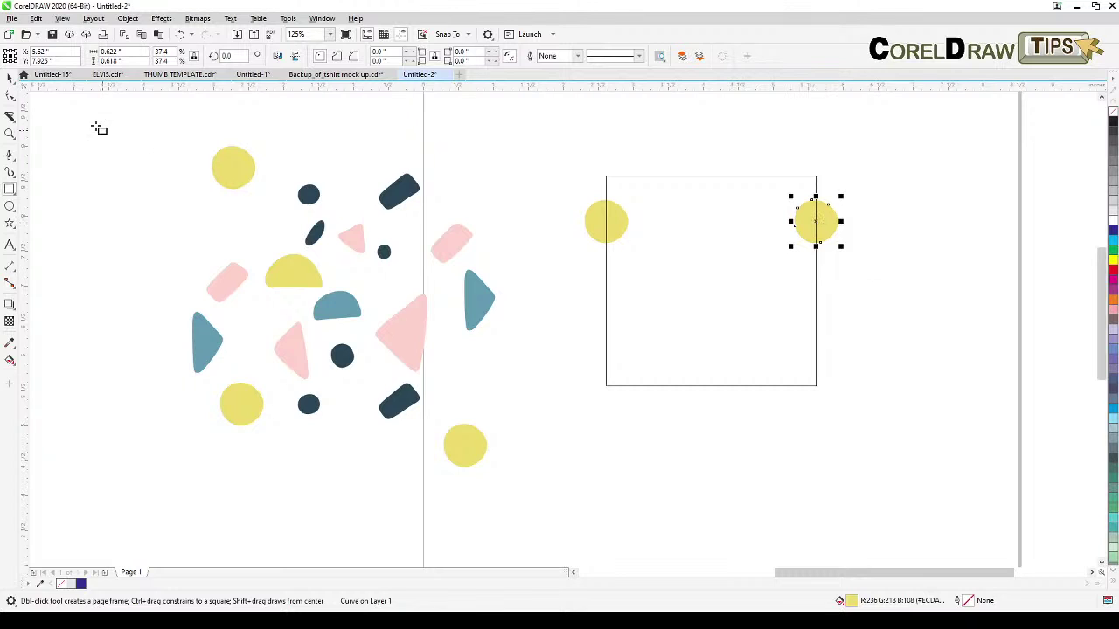
left_click(8, 78)
left_click(271, 437)
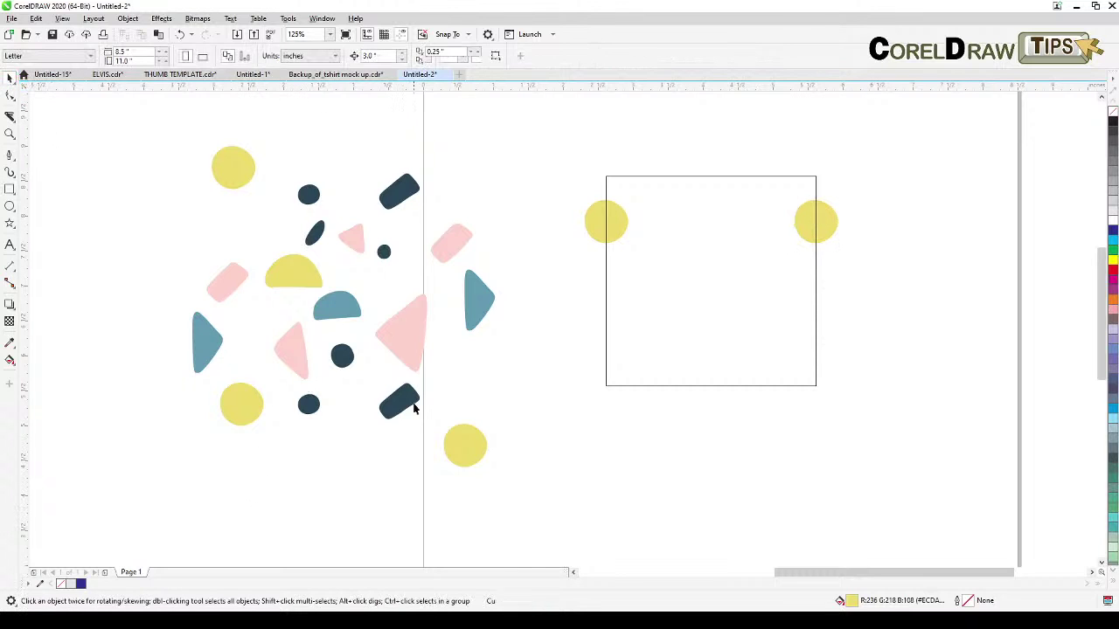
- Move the dark pill below the frame, copy it 3 inches right, then delete both pills
left_click_drag(539, 484, 583, 500)
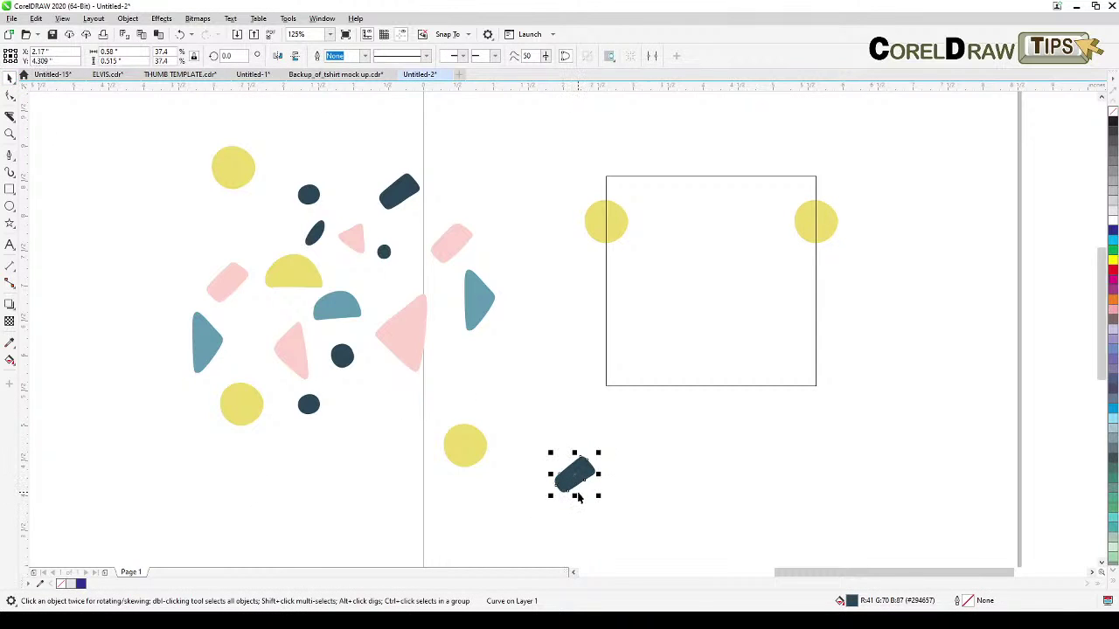
key("KP_Add")
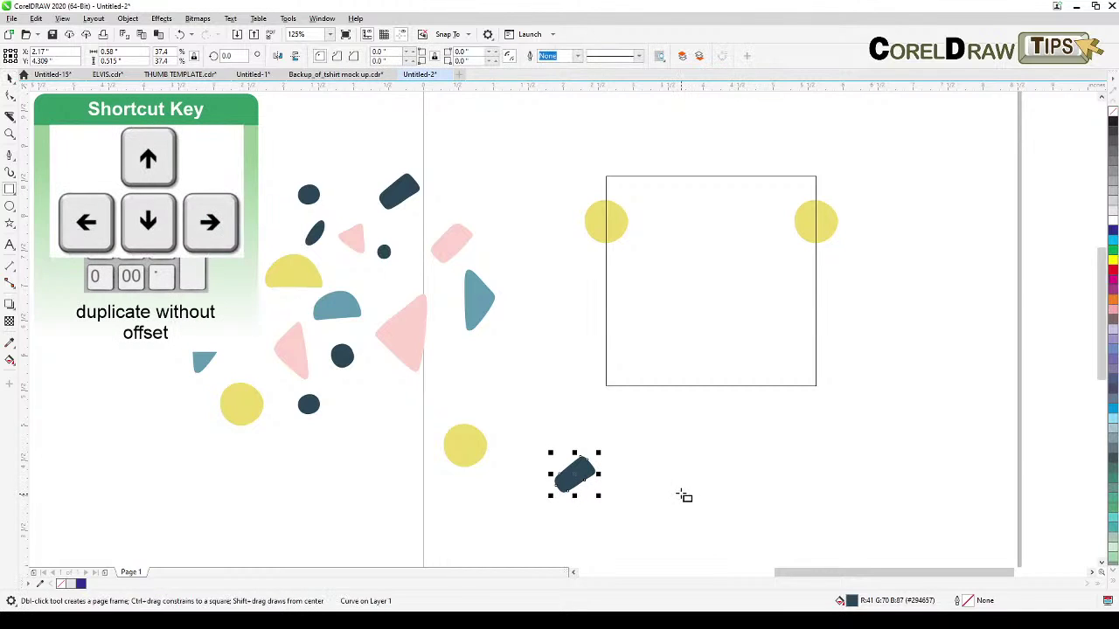
key("Right")
key("Right")
key("Right")
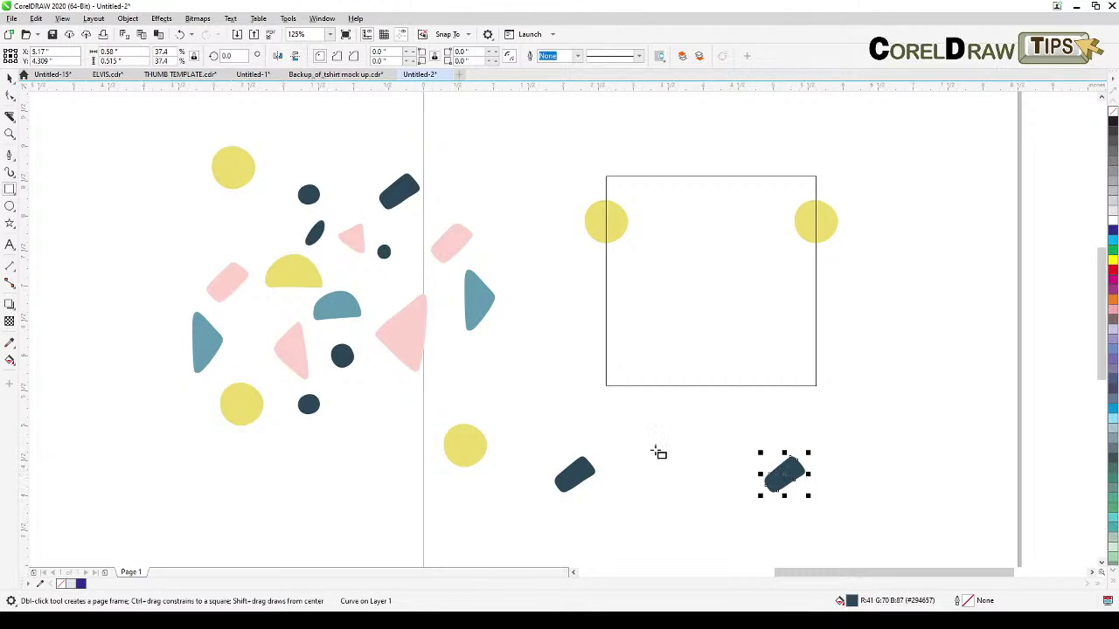
left_click(11, 79)
left_click(515, 415)
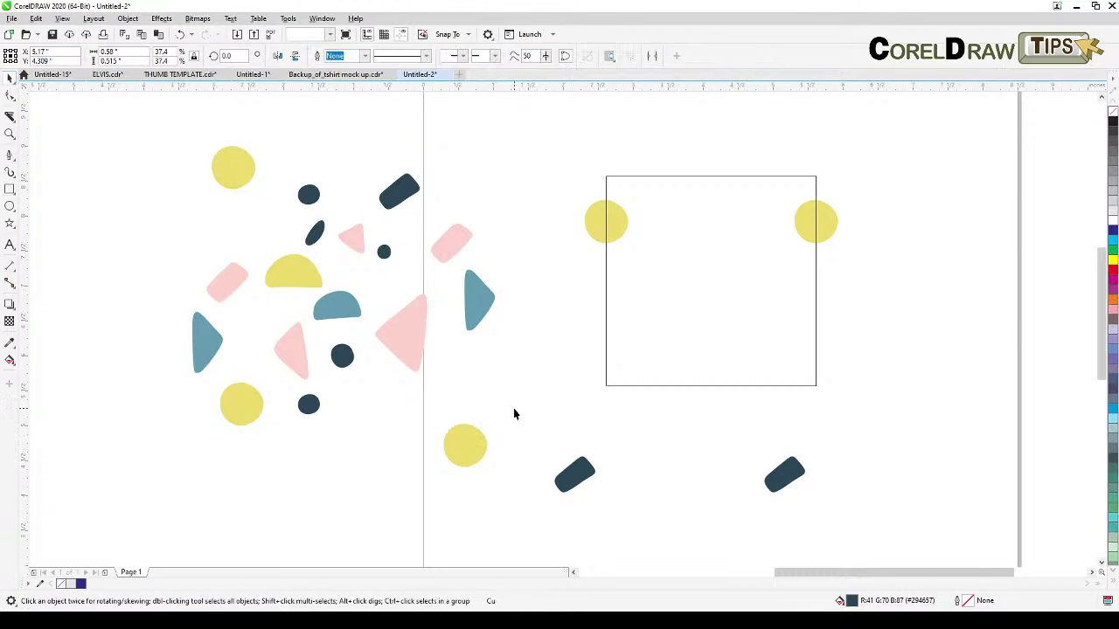
left_click_drag(516, 415, 842, 548)
key("Delete")
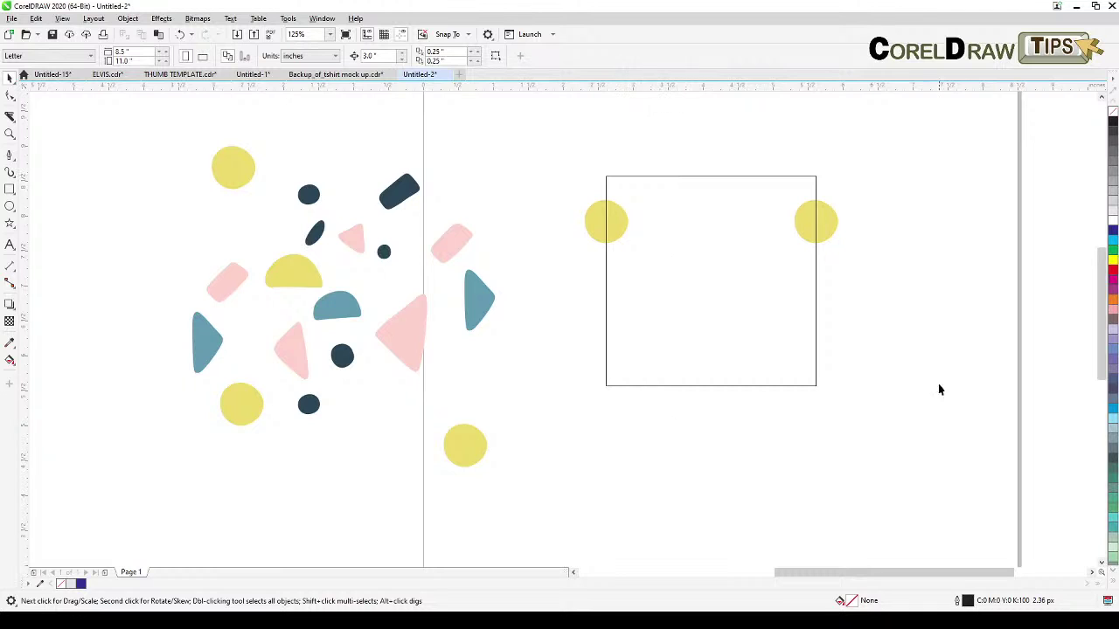
- Set the blue teardrop on the frame's left edge and nudge a copy 3 inches right
left_click_drag(475, 320, 607, 294)
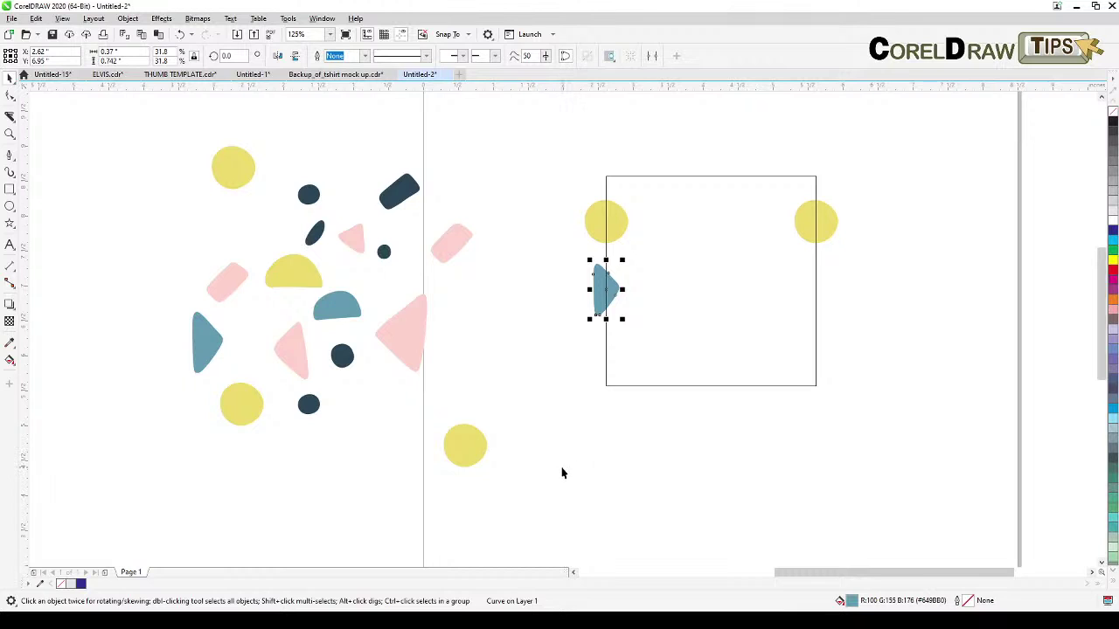
key("KP_Add")
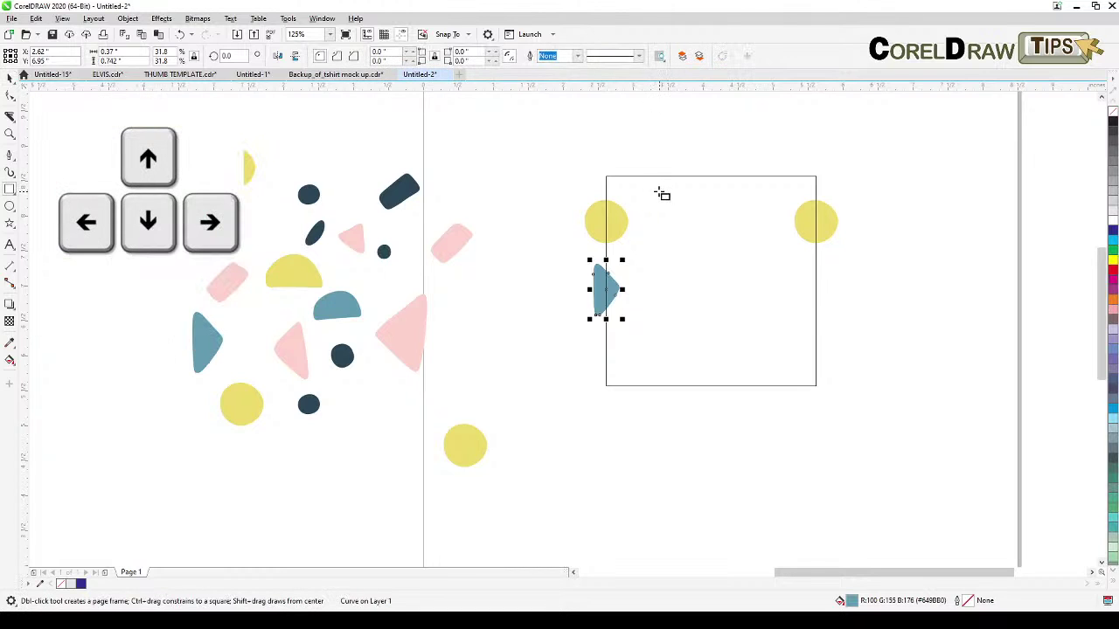
key("Right")
left_click(881, 291)
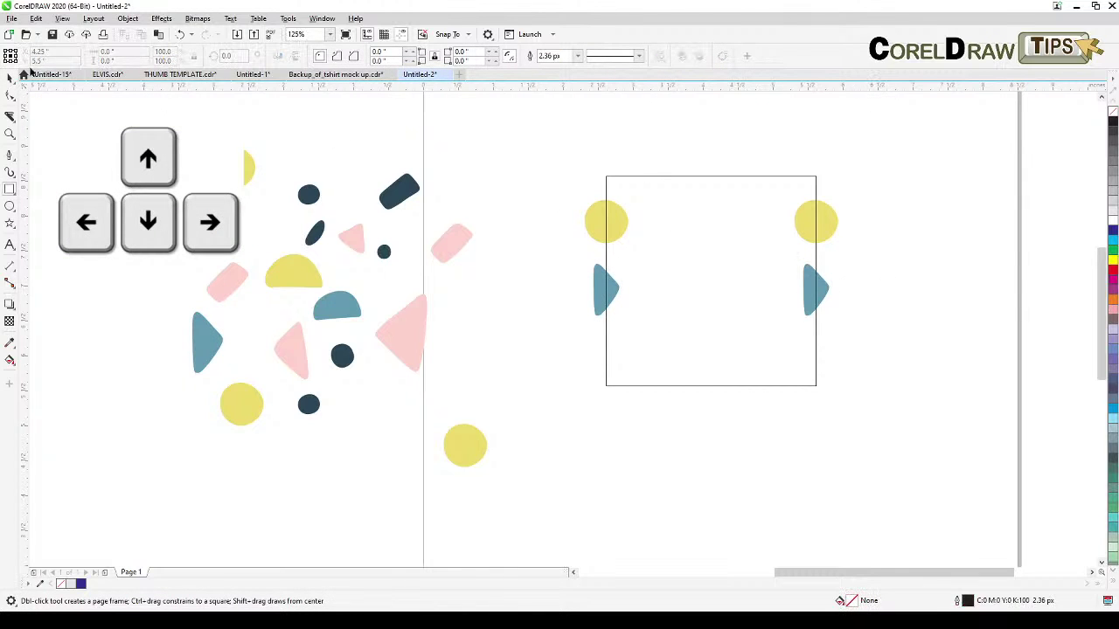
key("space")
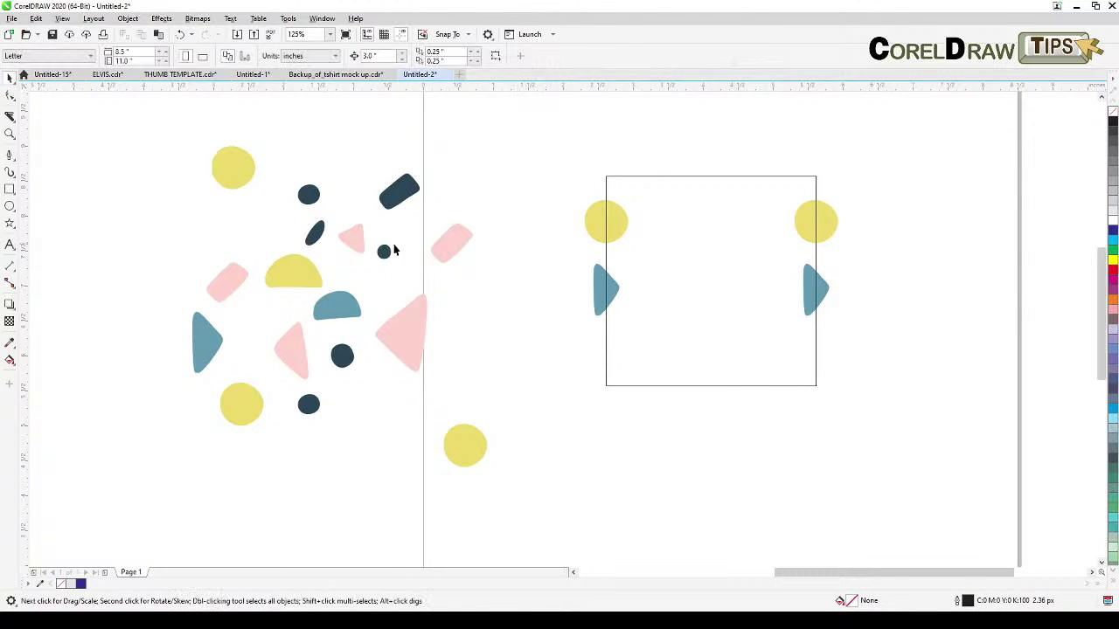
- Put the small pink triangle on the frame's left edge with a copy on the right edge
left_click_drag(354, 247, 610, 362)
left_click_drag(608, 359, 605, 361)
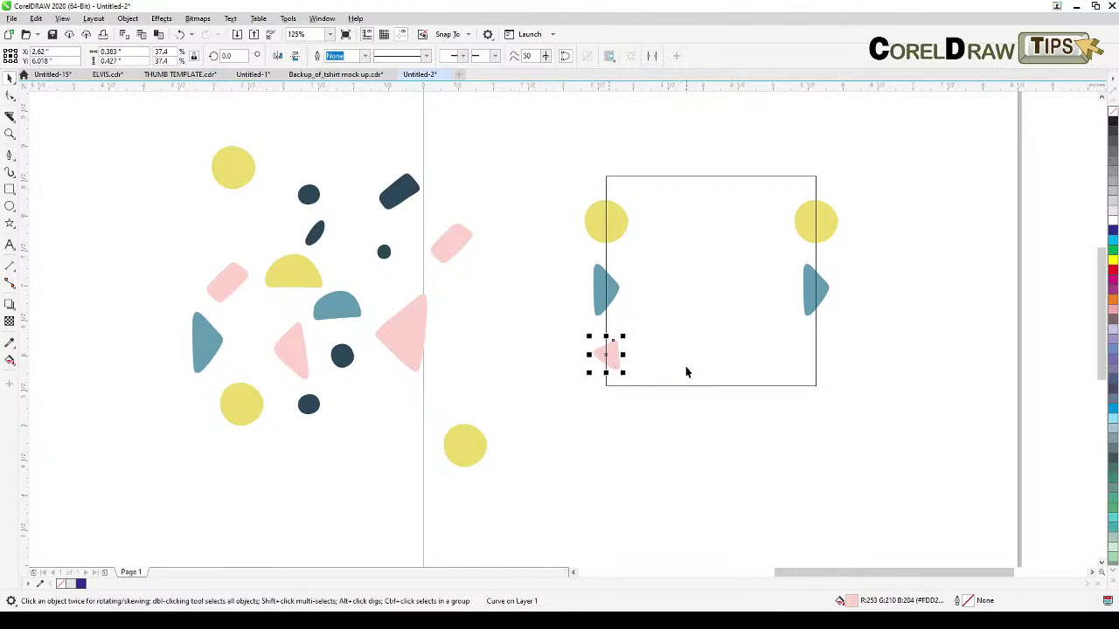
key("KP_Add")
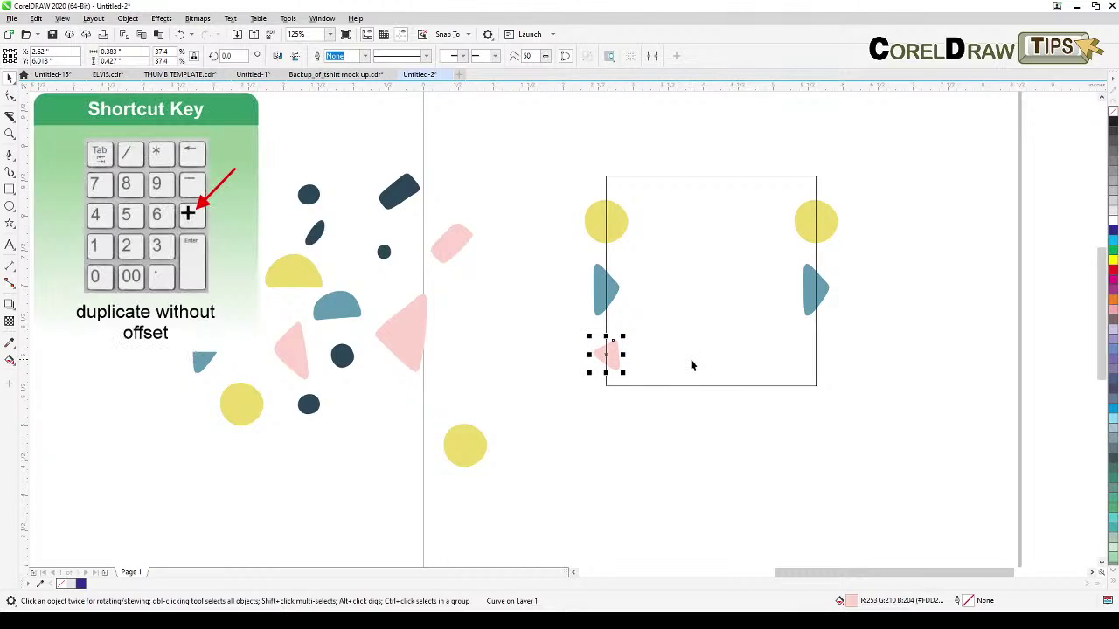
key("F6")
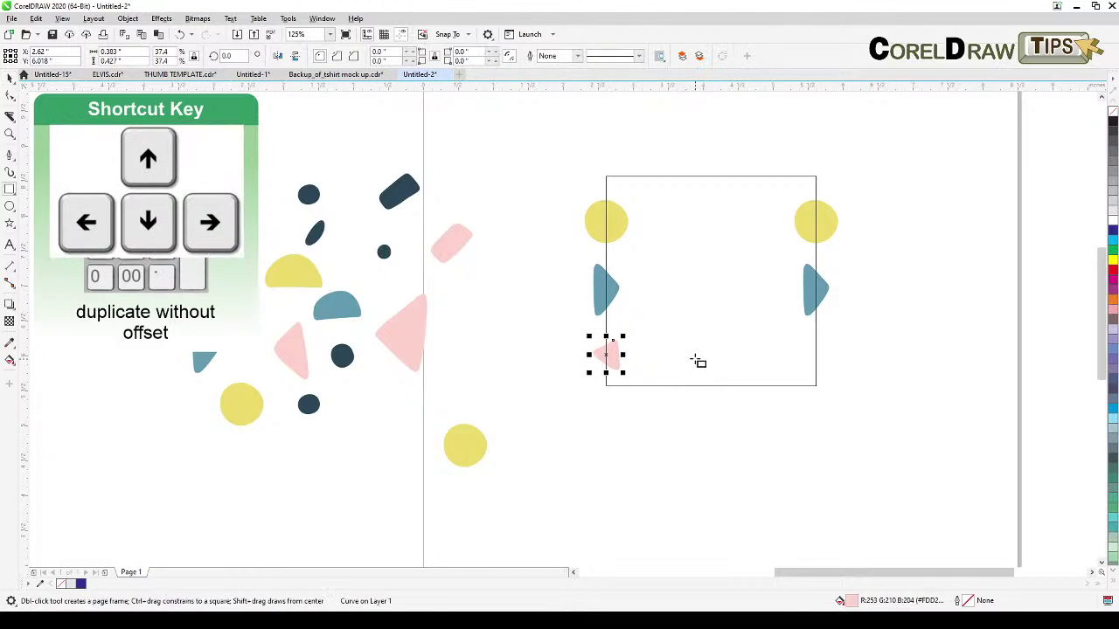
key("Right")
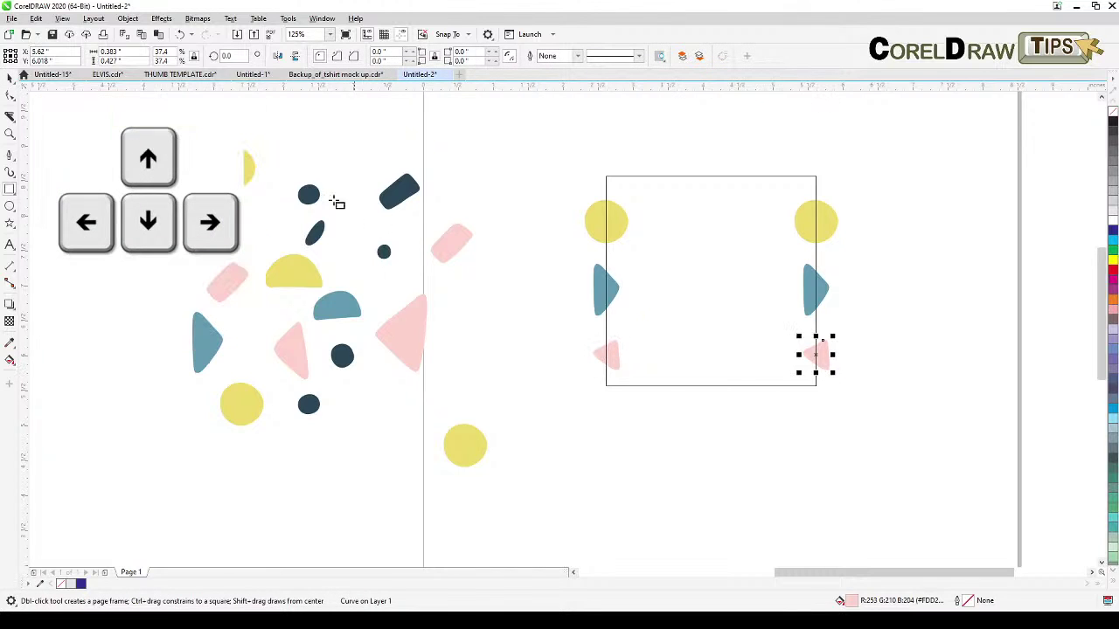
left_click(10, 76)
left_click(136, 188)
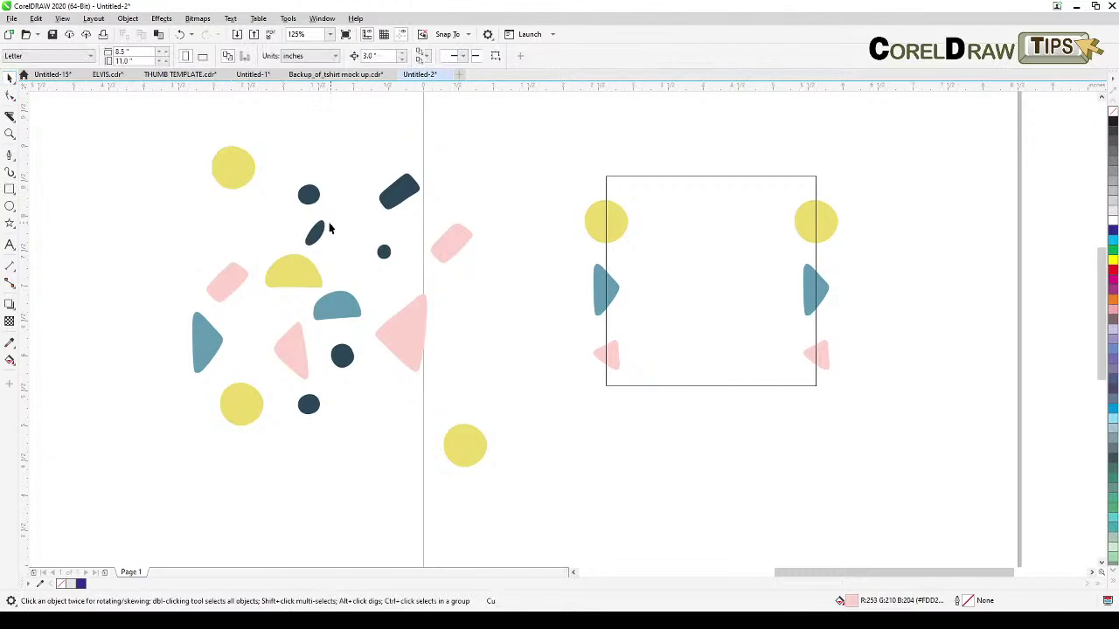
- Put the small dark circle on the frame's top edge with a copy on the bottom edge
left_click_drag(313, 196, 636, 180)
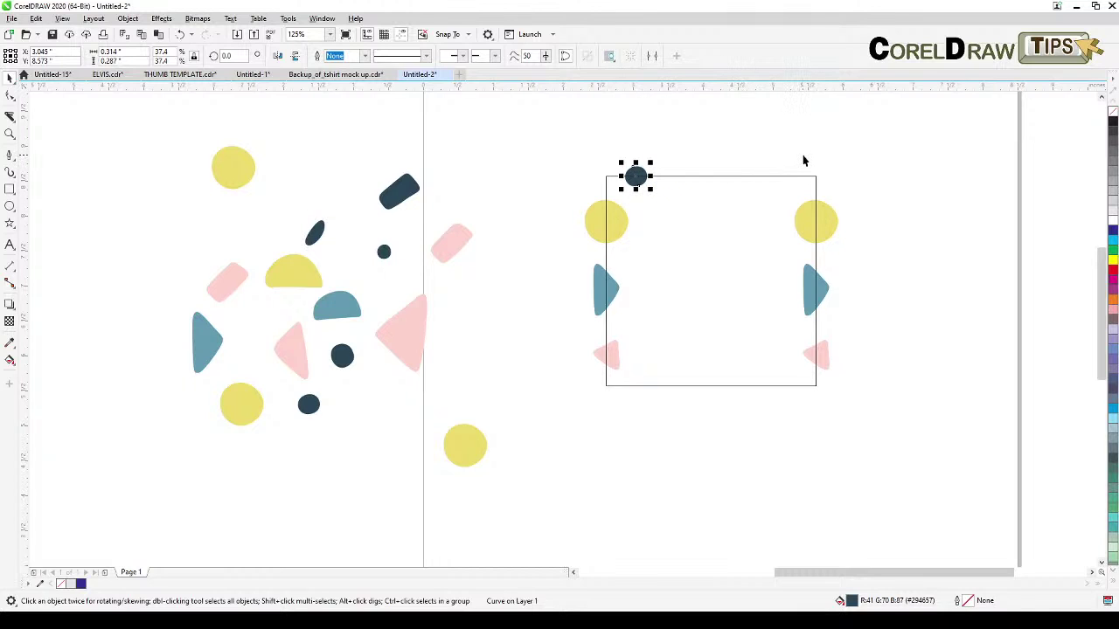
key("KP_Add")
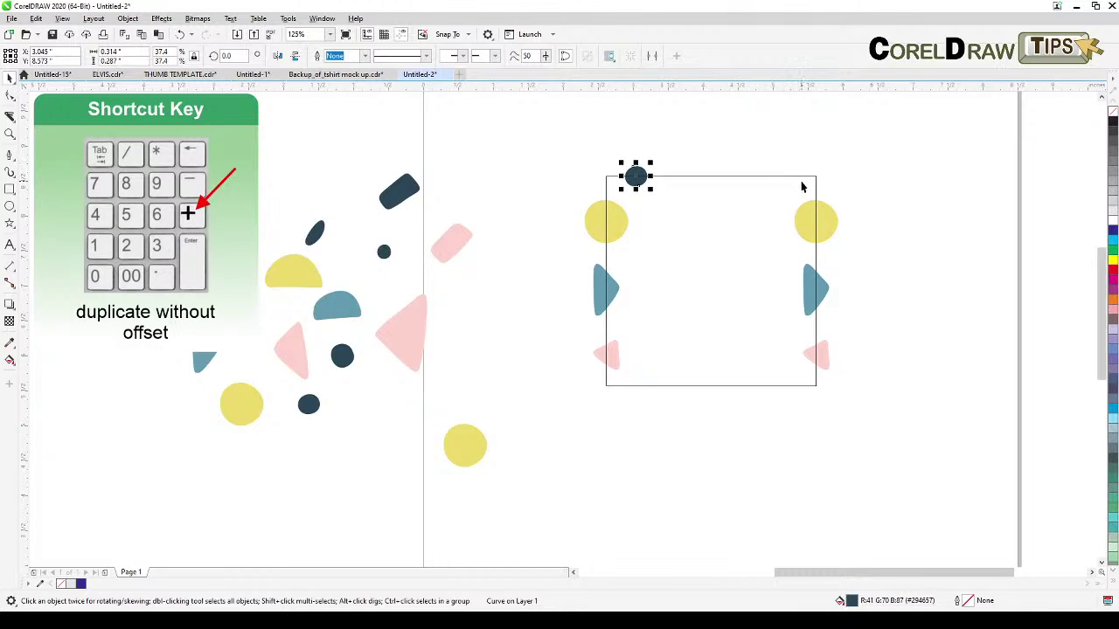
key("F6")
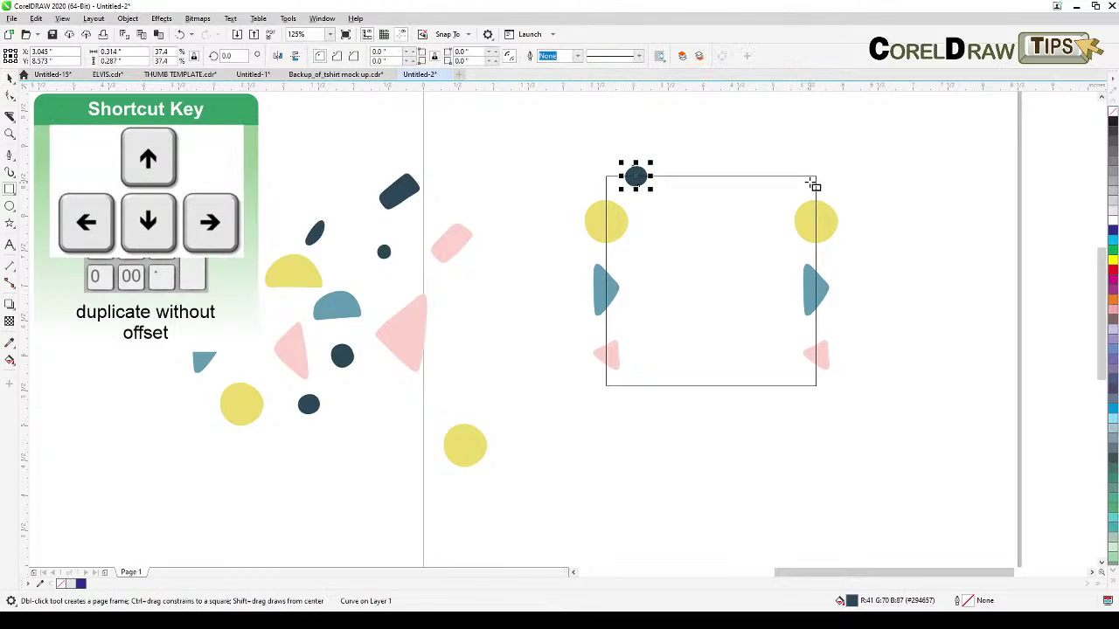
key("Down")
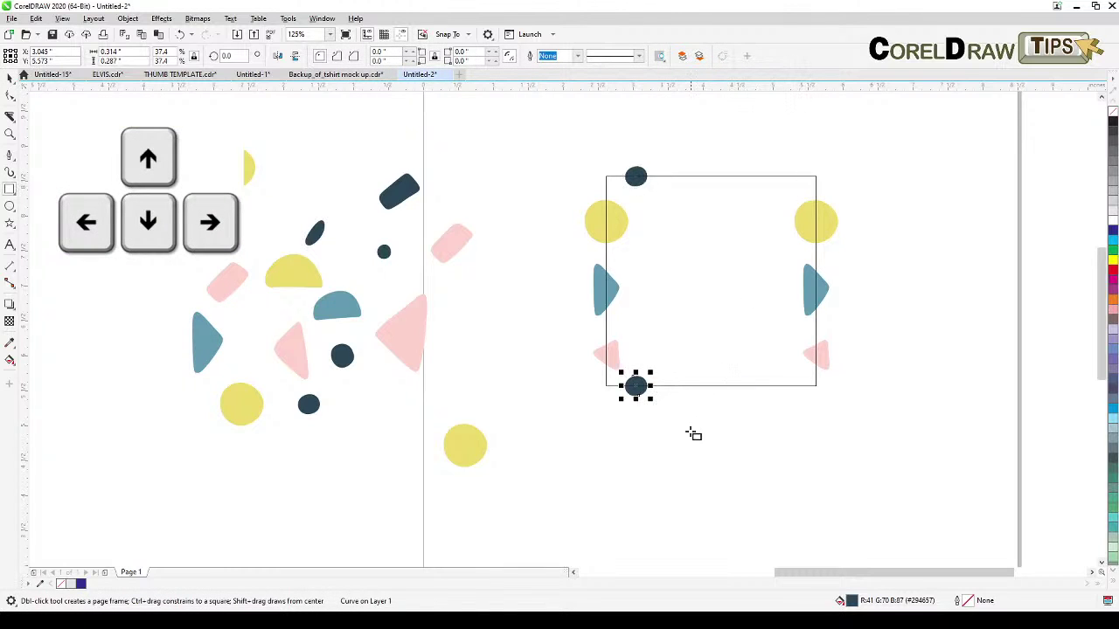
left_click(9, 77)
left_click(92, 166)
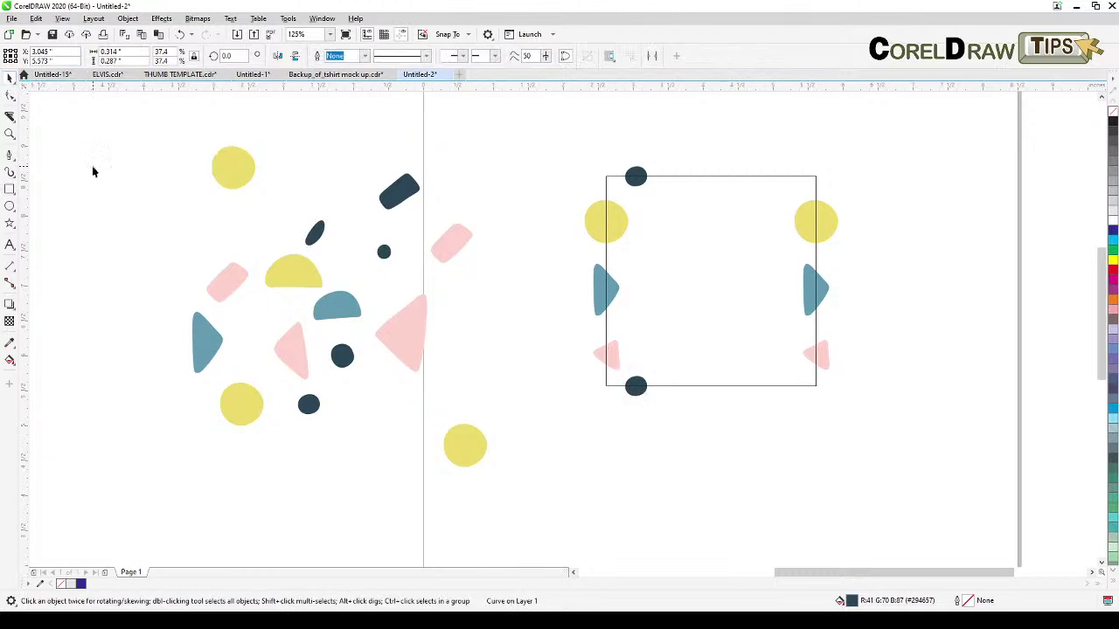
- Place the pink rounded shape on the top-right corner with a copy at bottom-right
left_click_drag(456, 247, 789, 179)
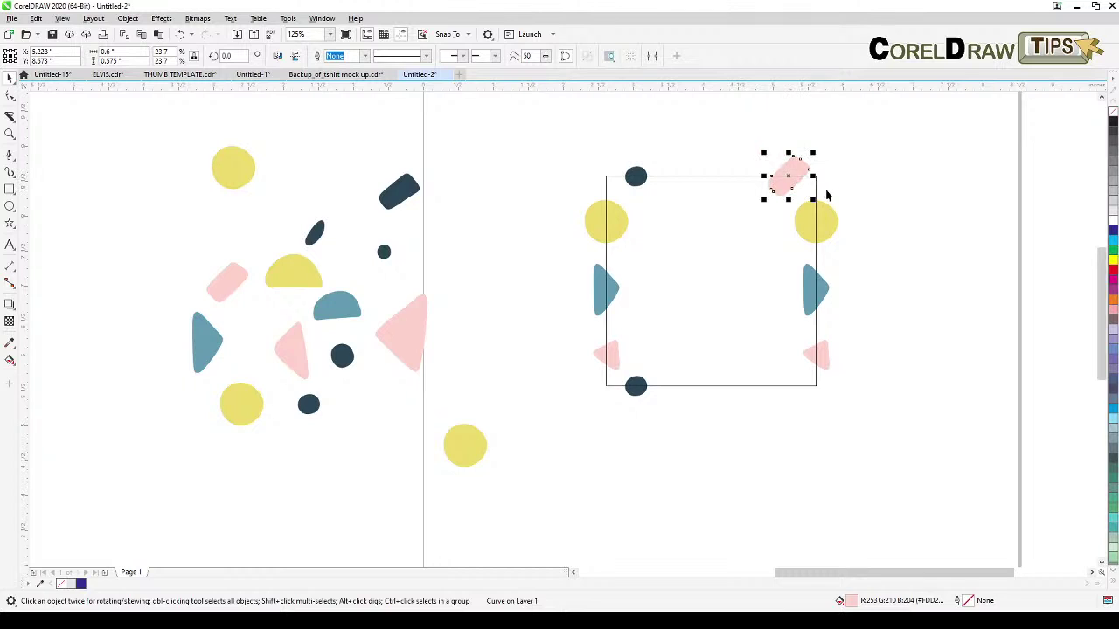
key("KP_Add")
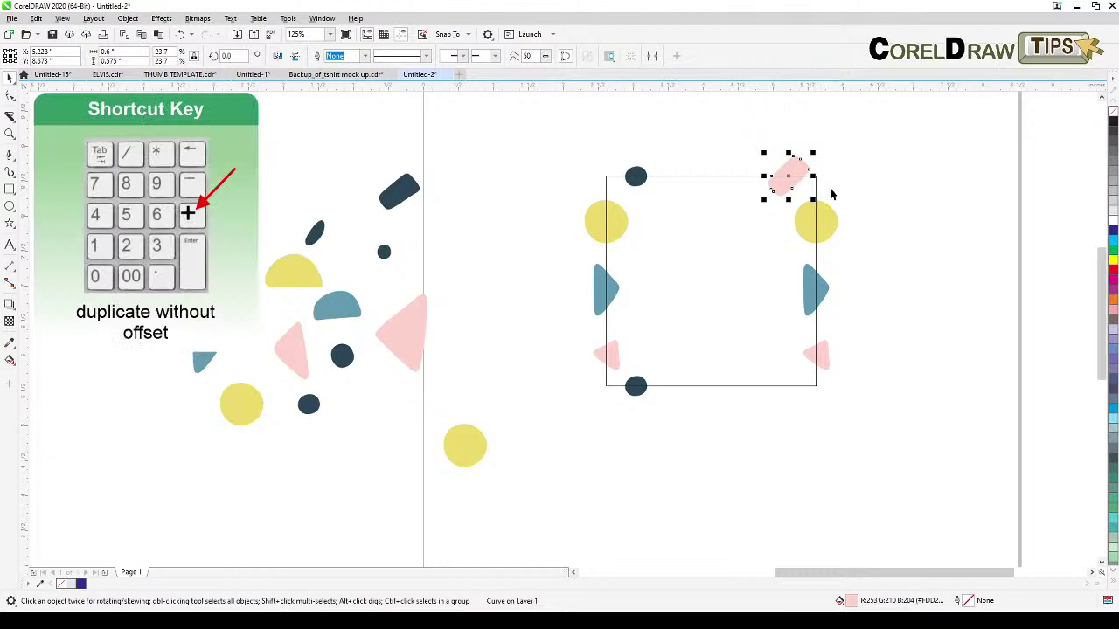
key("F6")
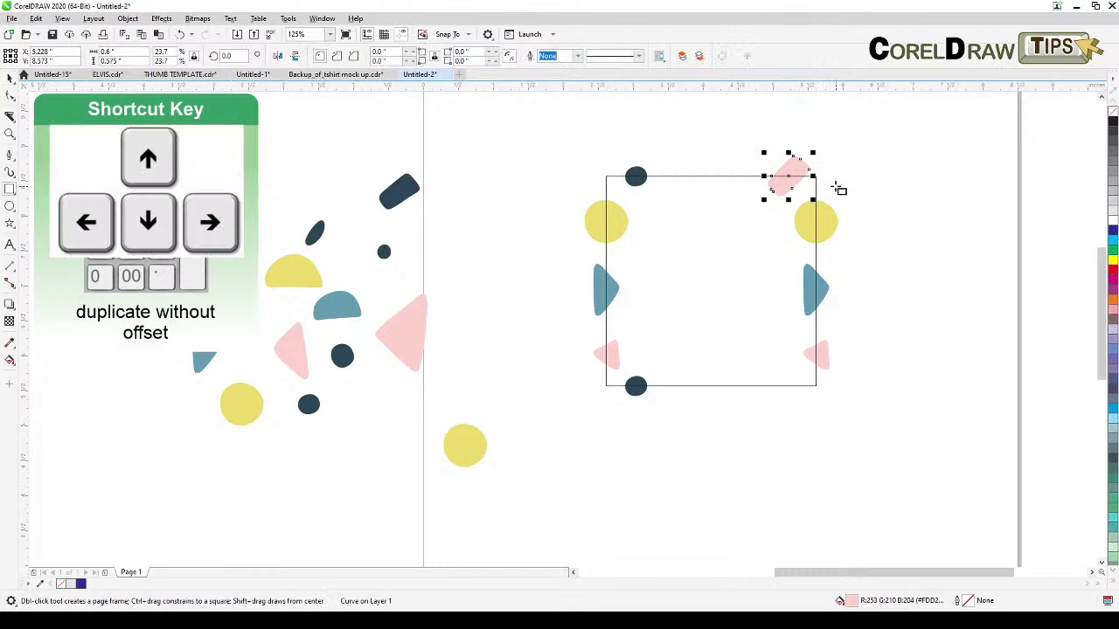
key("Down")
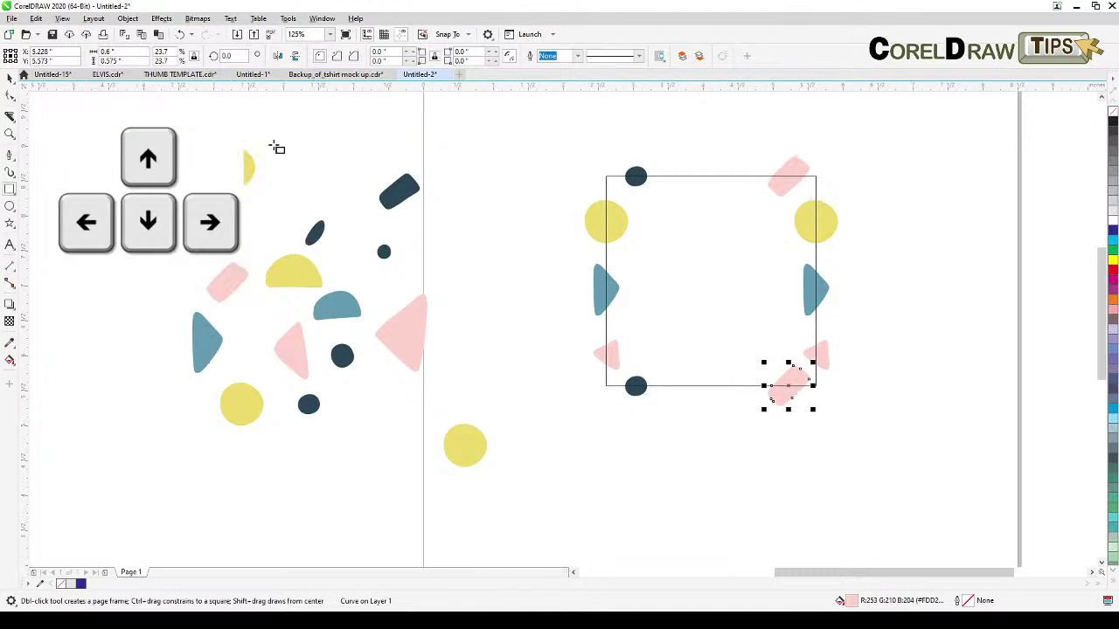
left_click(9, 77)
left_click(120, 177)
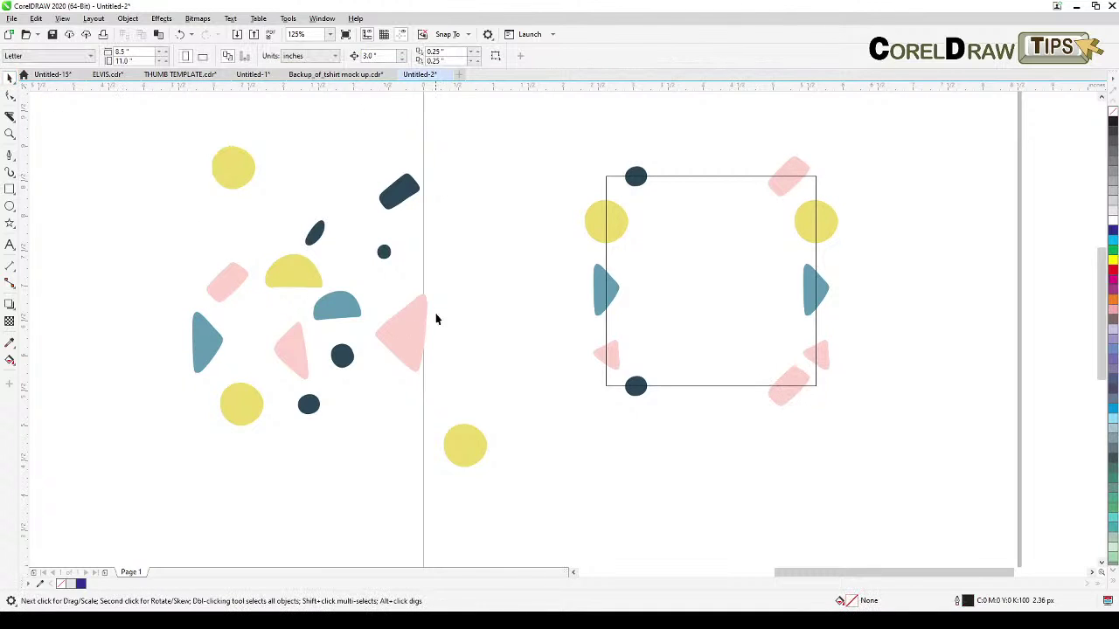
- Rotate the yellow half-circle to about 327°, mirror it top and bottom, and centre the teal half-circle
left_click(385, 254)
left_click(296, 279)
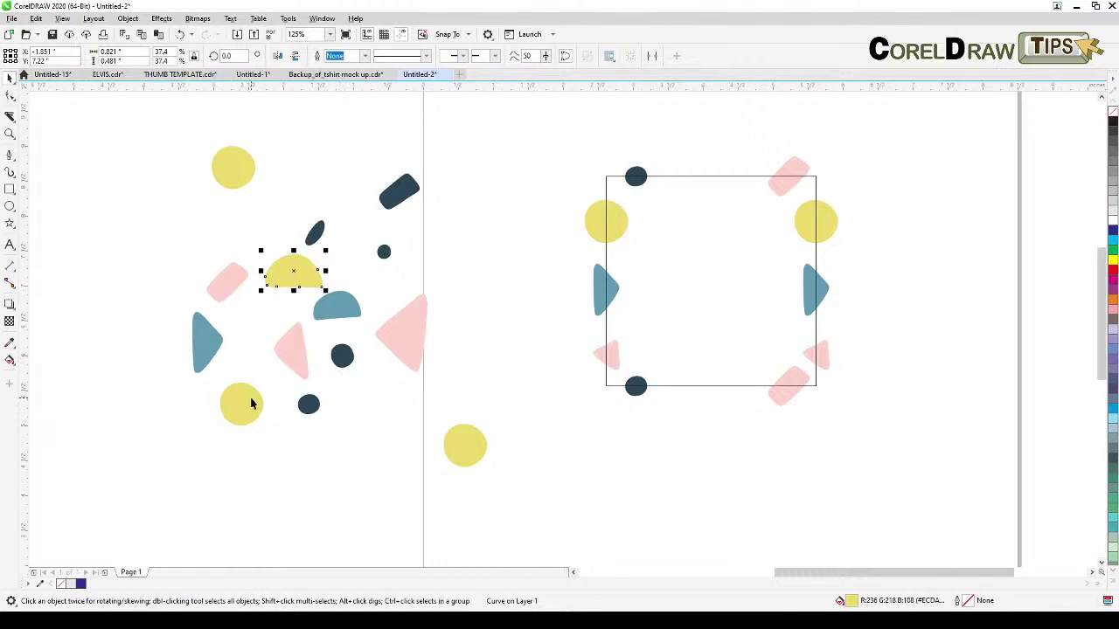
left_click_drag(300, 267, 831, 129)
left_click(719, 135)
left_click(708, 132)
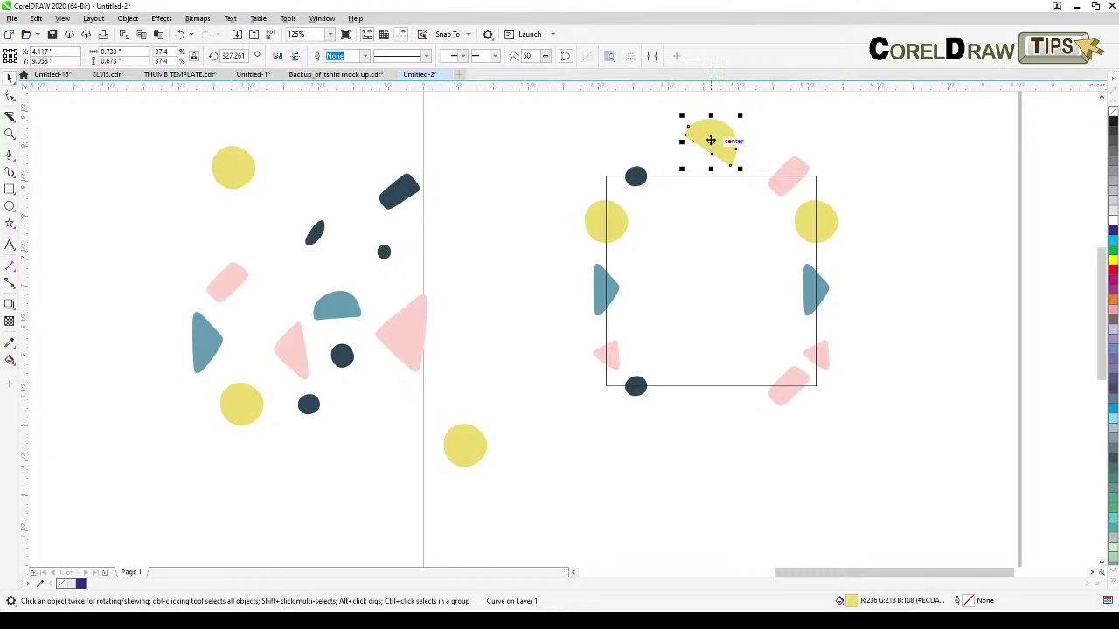
left_click_drag(711, 140, 717, 175)
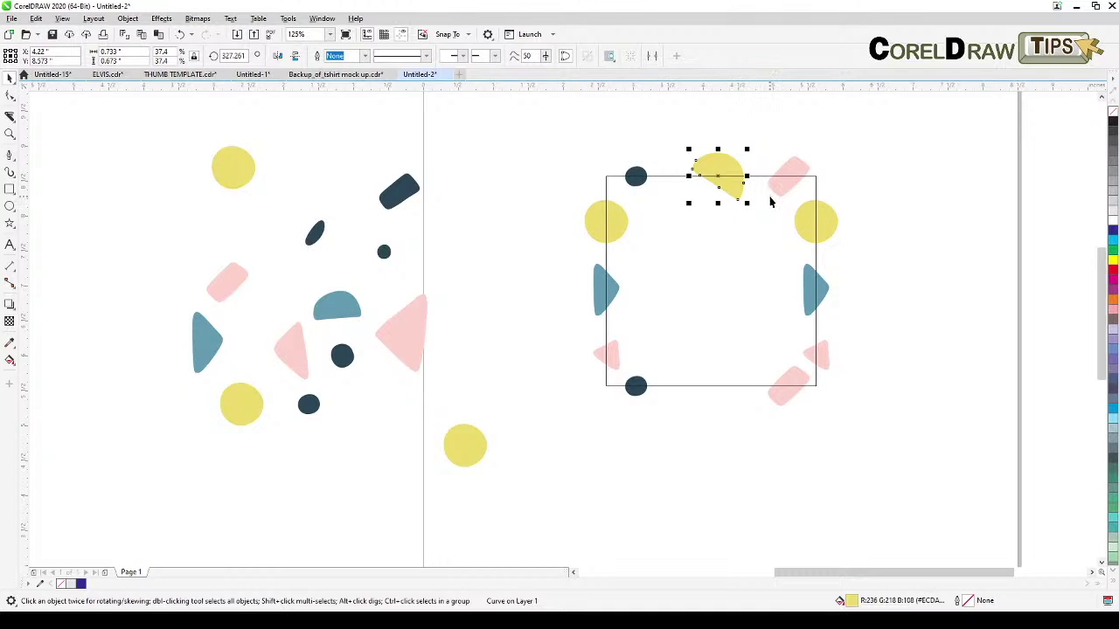
key("KP_Add")
key("ctrl+r")
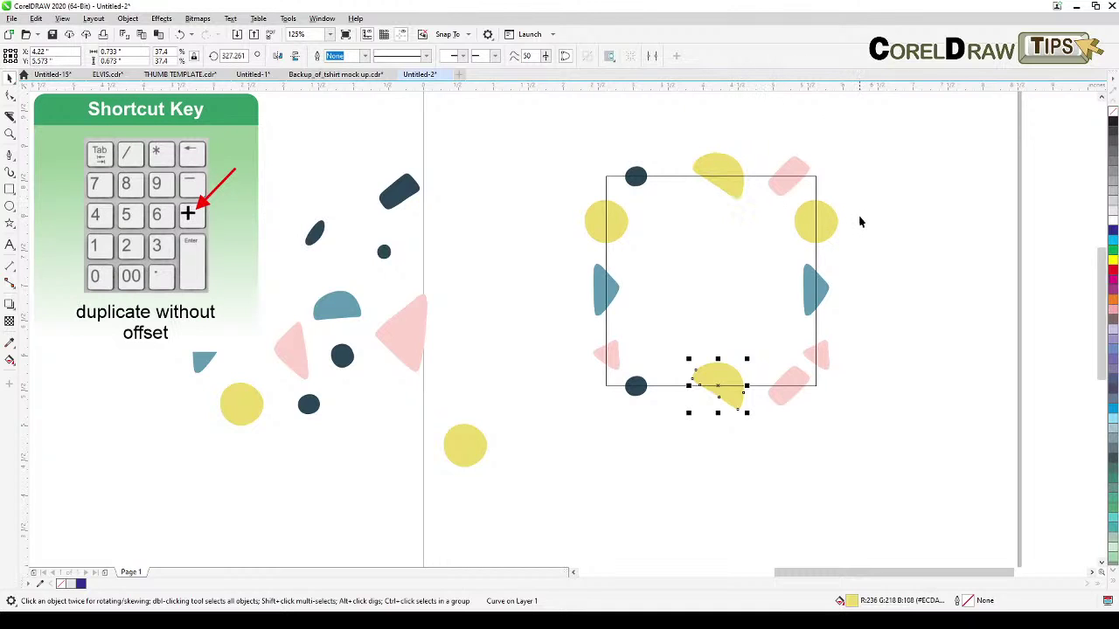
key("Escape")
left_click_drag(344, 306, 695, 278)
- Move the dark oval, yellow circle, pink triangle (shrunk to 77%), dark circle and dark rounded rectangle into the square
left_click(317, 232)
left_click_drag(315, 232, 627, 253)
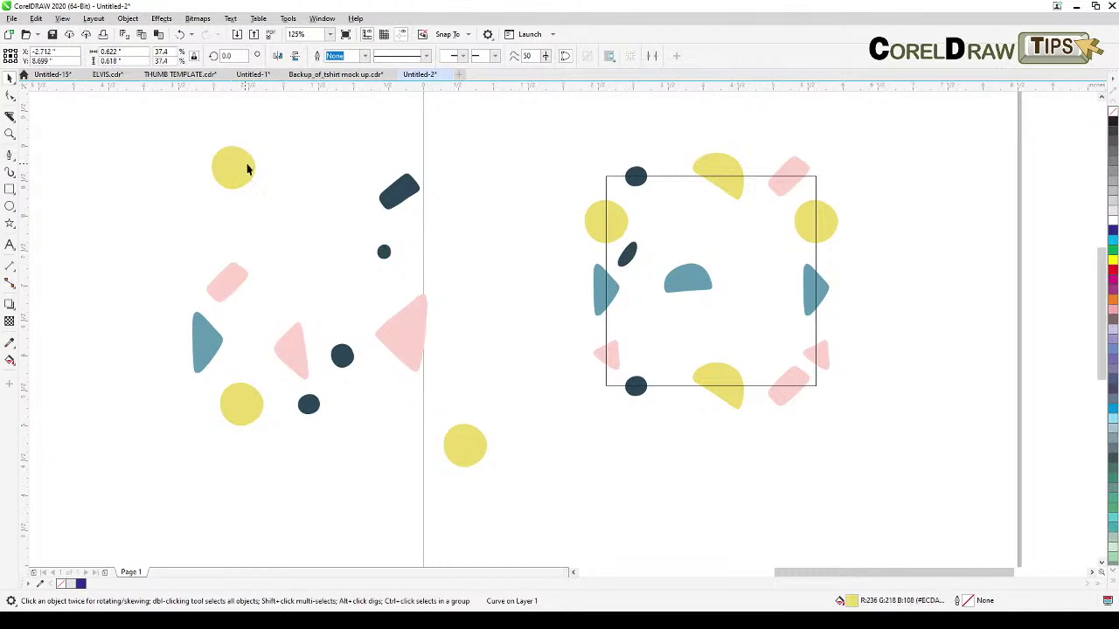
left_click_drag(248, 167, 773, 355)
left_click_drag(391, 334, 668, 218)
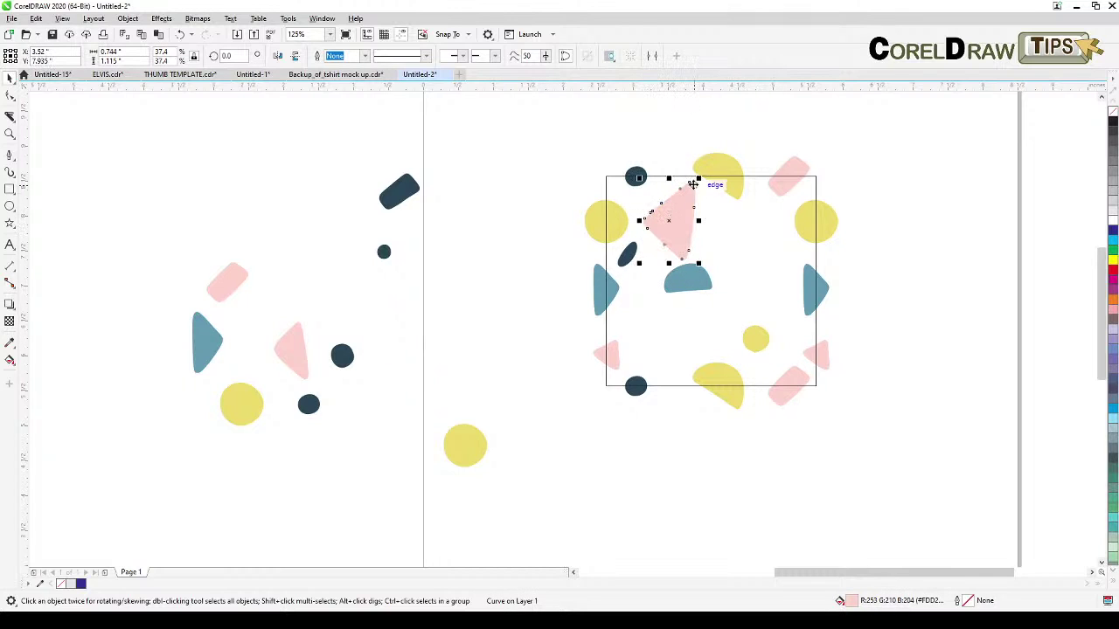
left_click_drag(699, 178, 686, 195)
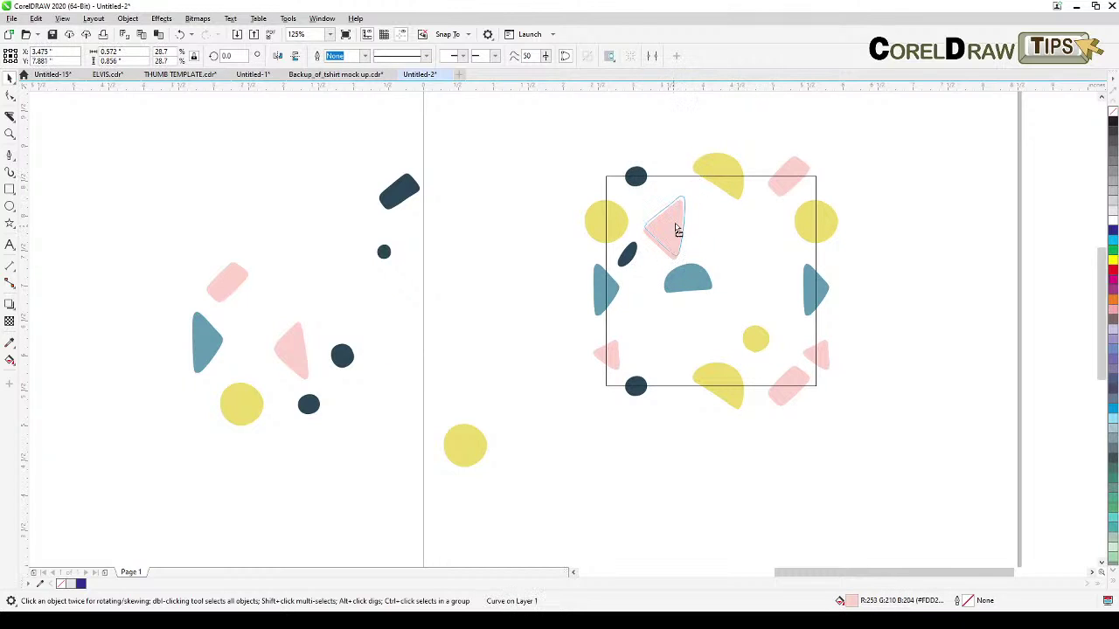
left_click_drag(343, 355, 762, 210)
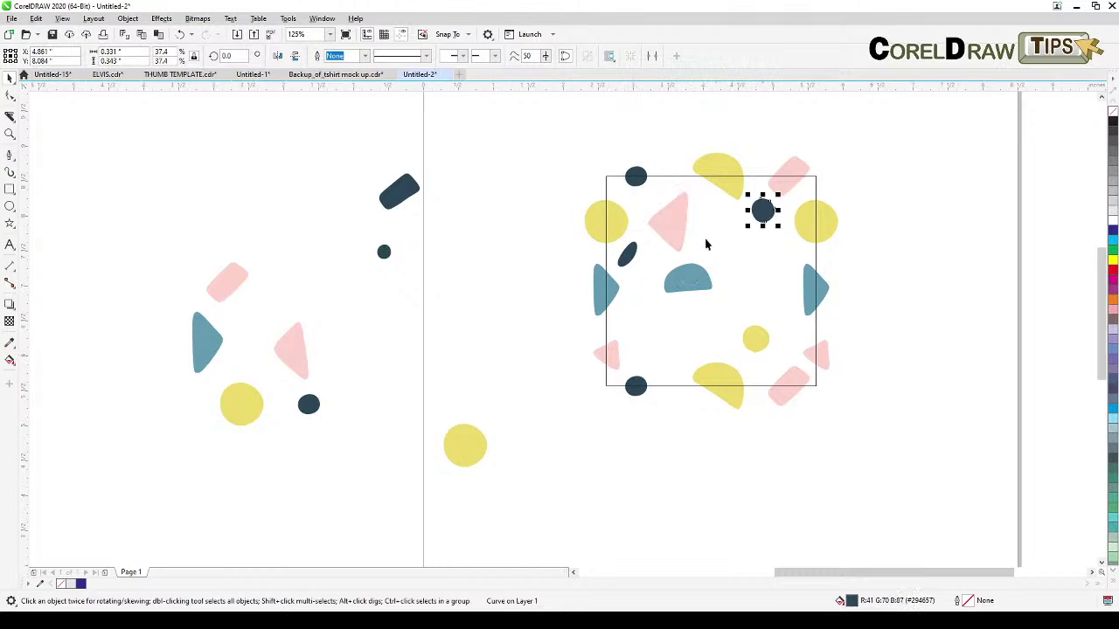
left_click_drag(402, 203, 665, 354)
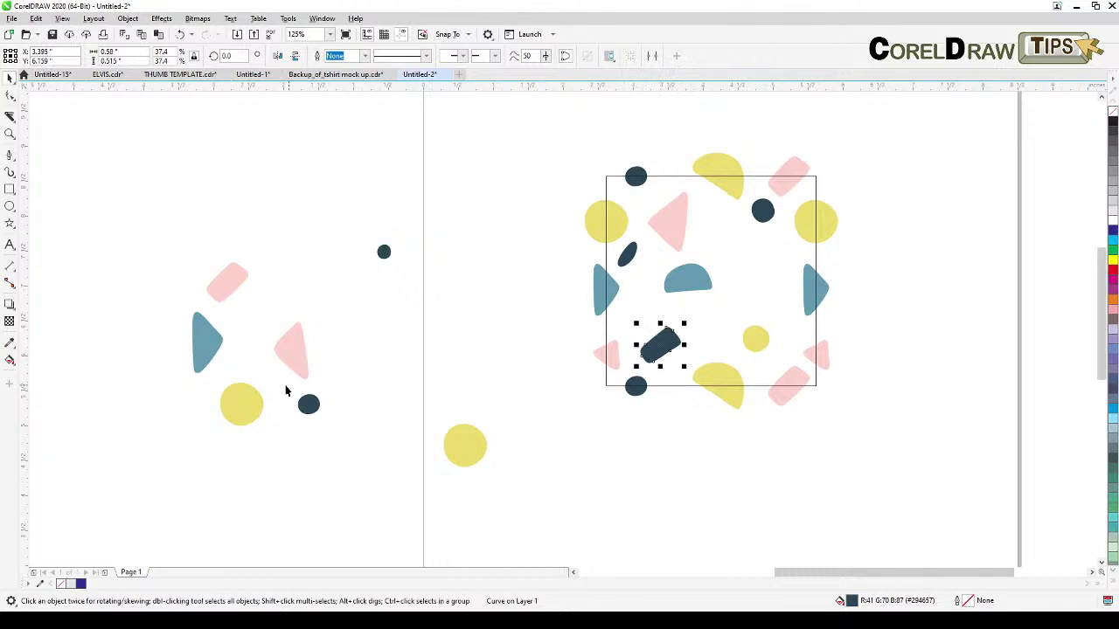
- Add the second pink triangle, yellow circle, small dark circle and pink rounded shape, plus a 72%-scaled rotated blue triangle
left_click(294, 360)
left_click_drag(294, 360, 712, 243)
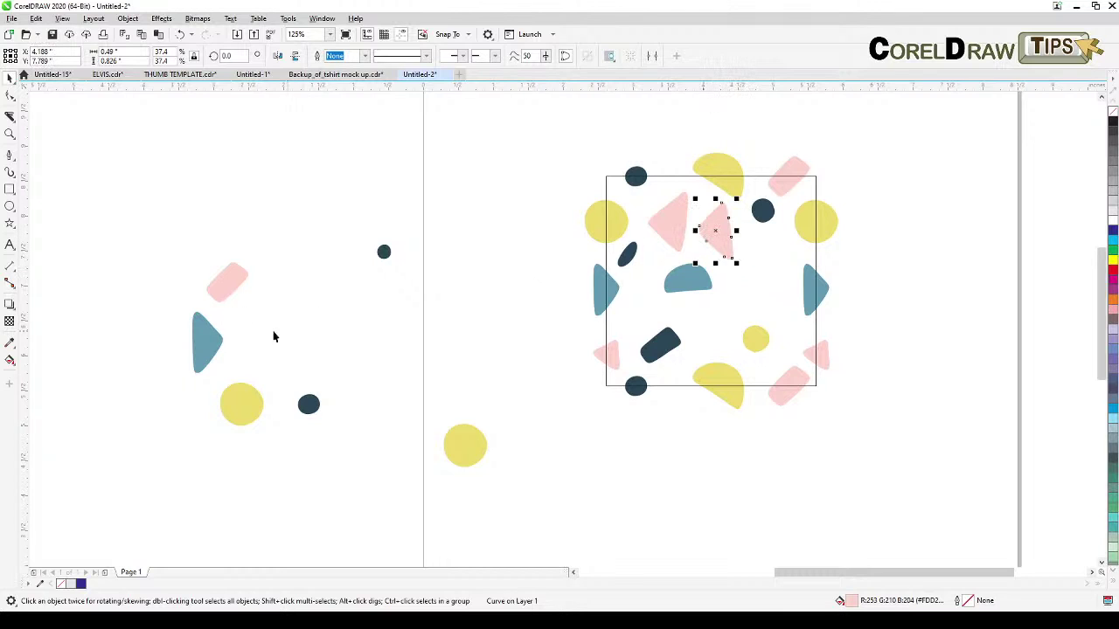
left_click_drag(262, 400, 770, 266)
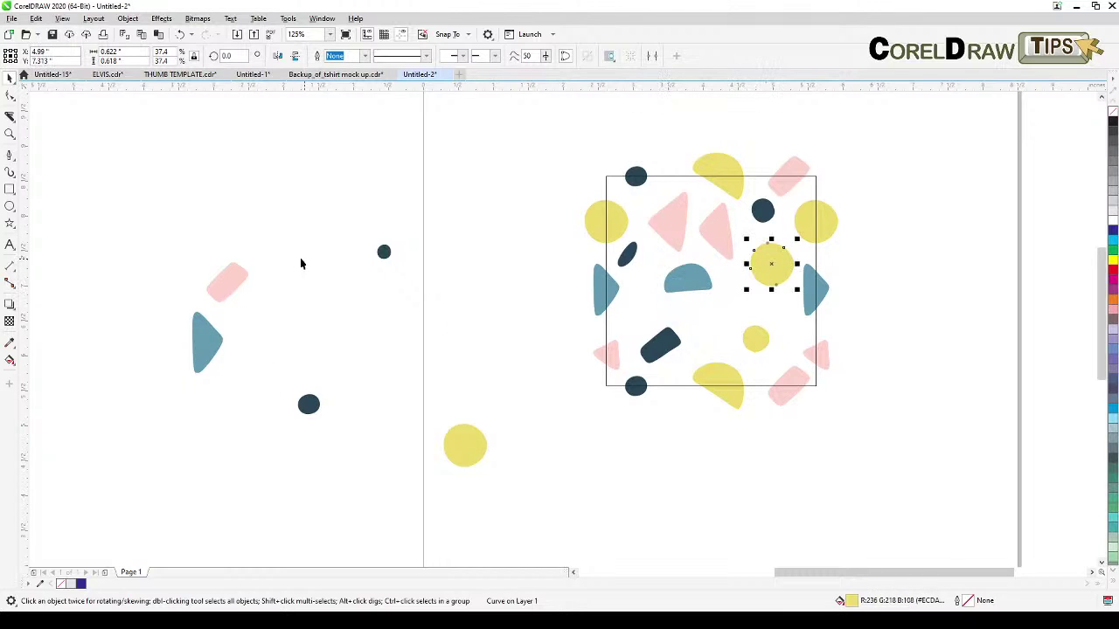
left_click_drag(388, 255, 790, 317)
left_click_drag(214, 291, 712, 316)
left_click_drag(202, 354, 645, 318)
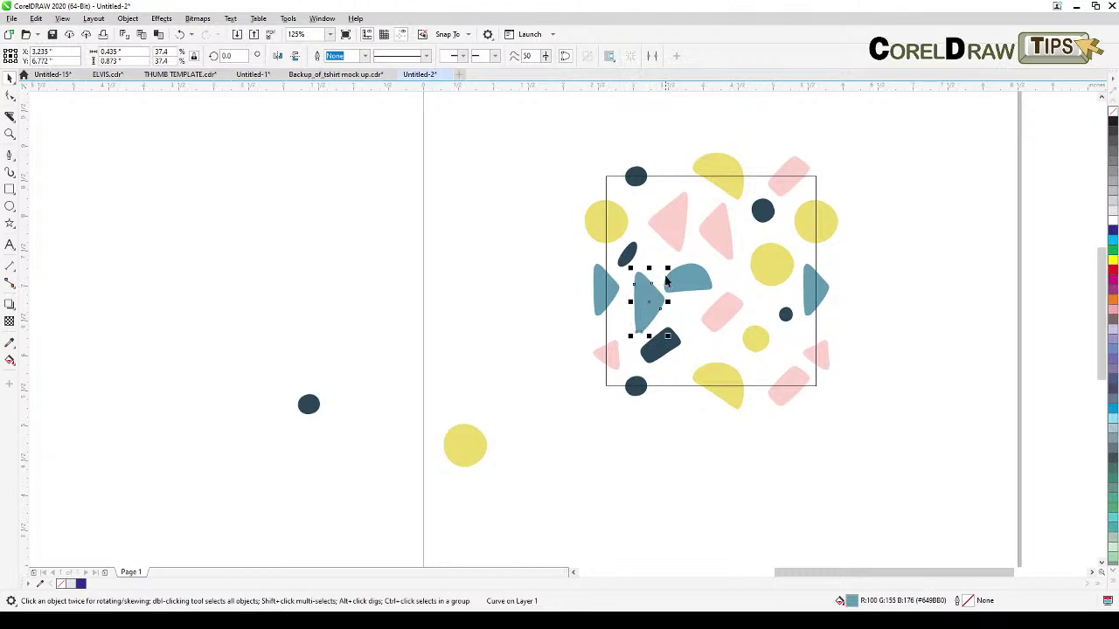
left_click_drag(666, 267, 665, 308)
left_click(647, 301)
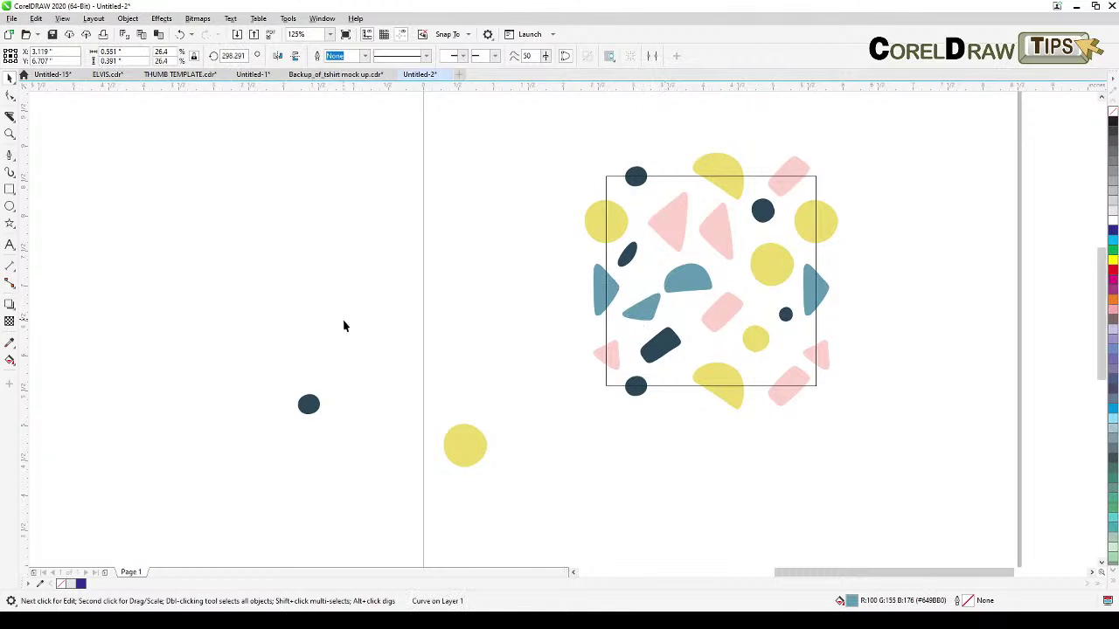
- Place the last small dark circle inside the square and delete the leftover yellow circle
left_click_drag(308, 405, 710, 370)
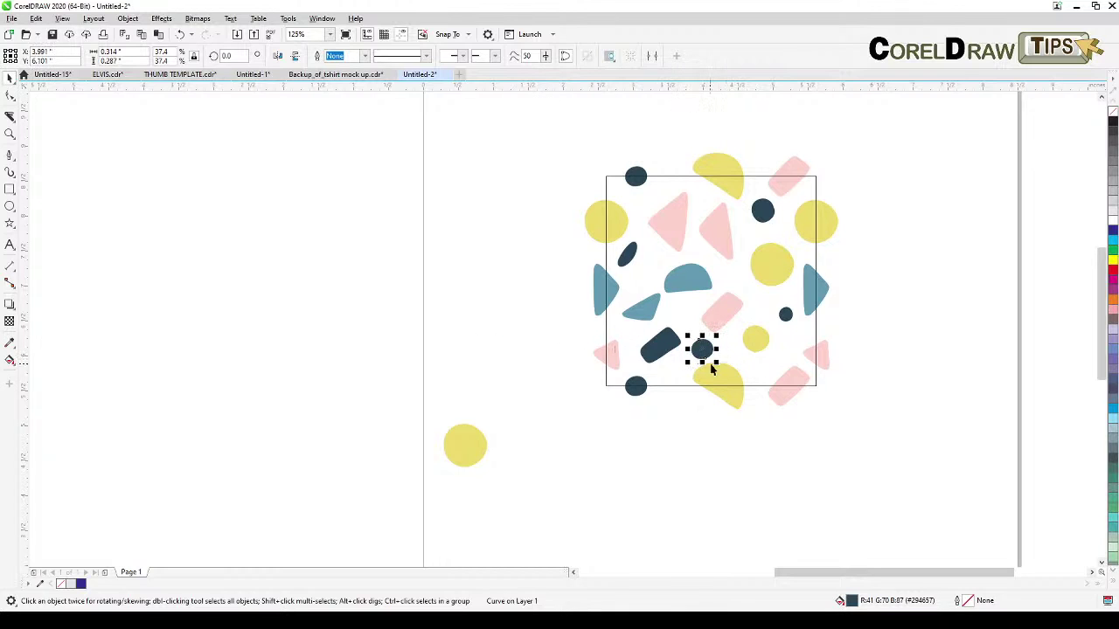
left_click(720, 358)
left_click(410, 475)
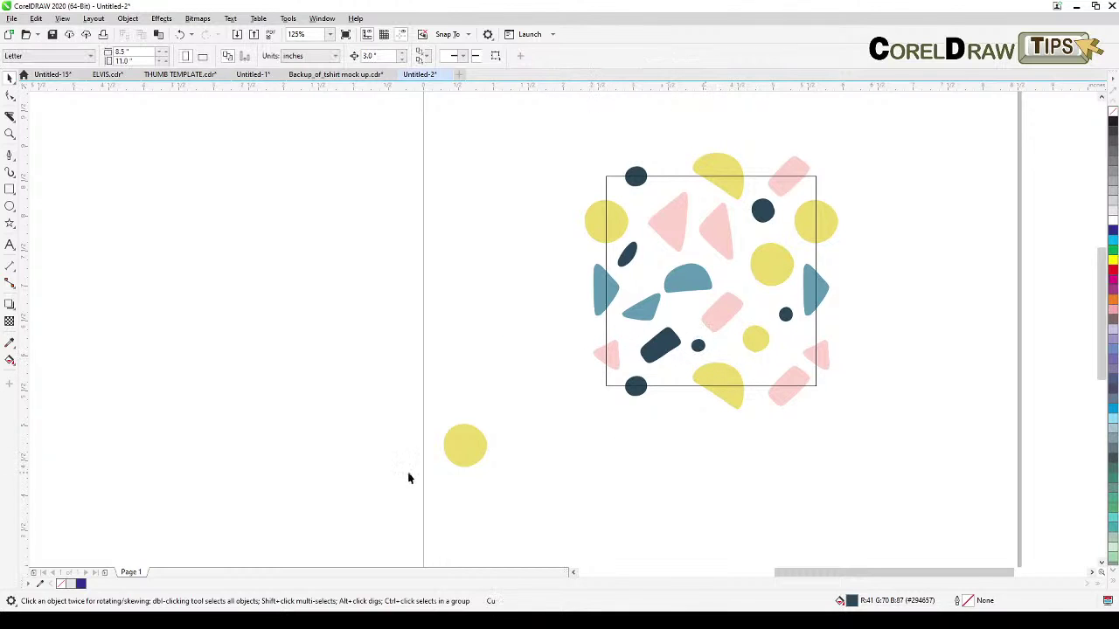
left_click(457, 443)
key("Delete")
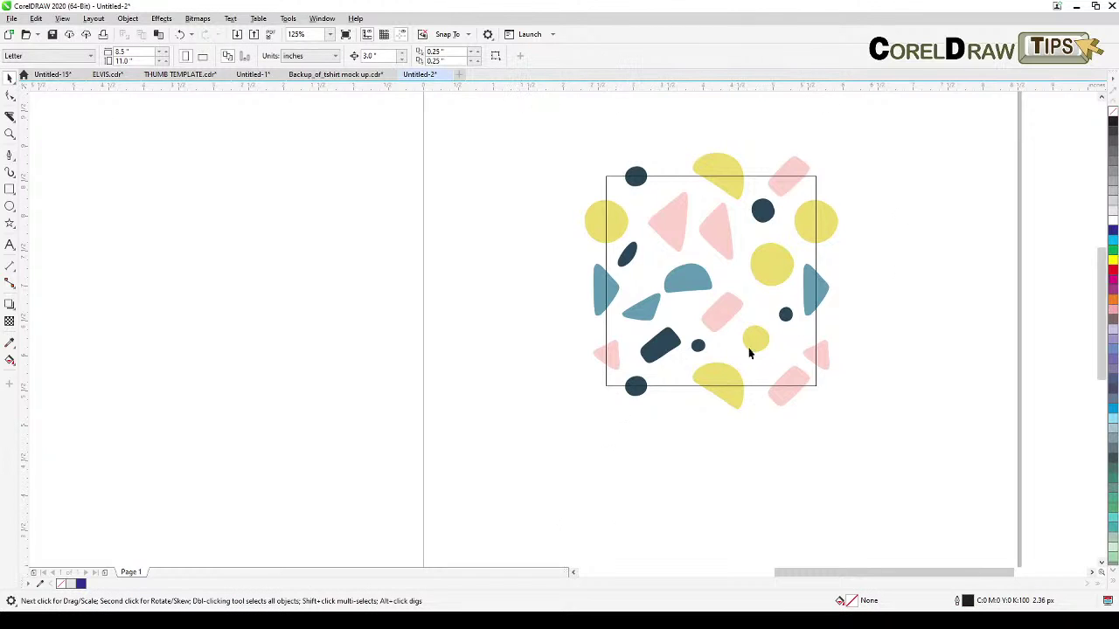
- Compare the yellow, blue and pink shapes on the left edge with their twins on the right edge
left_click(594, 215)
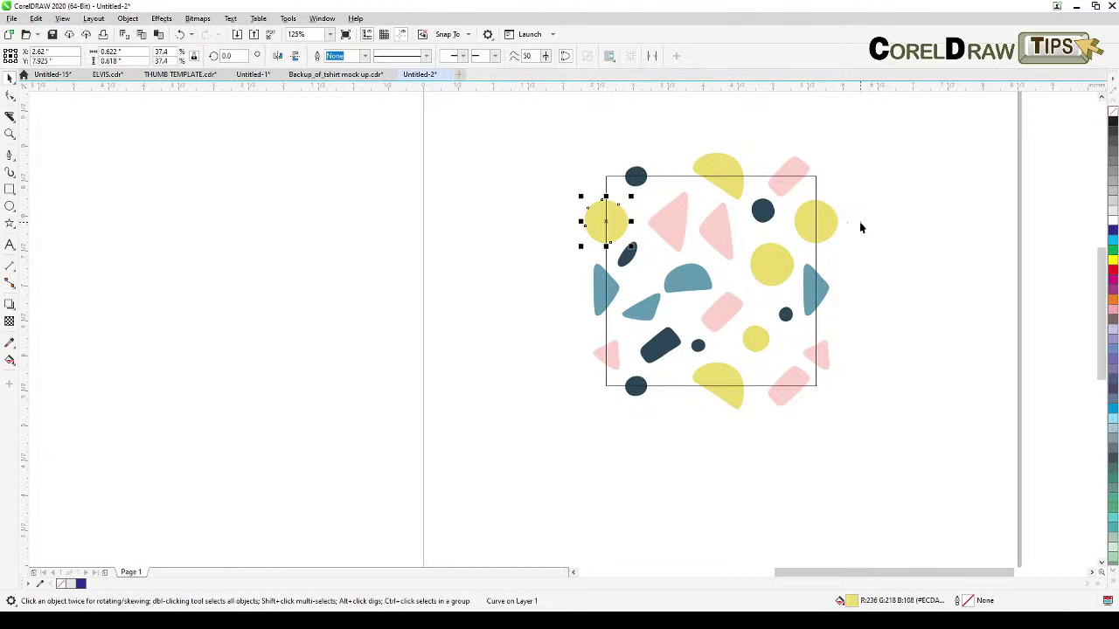
left_click(821, 229)
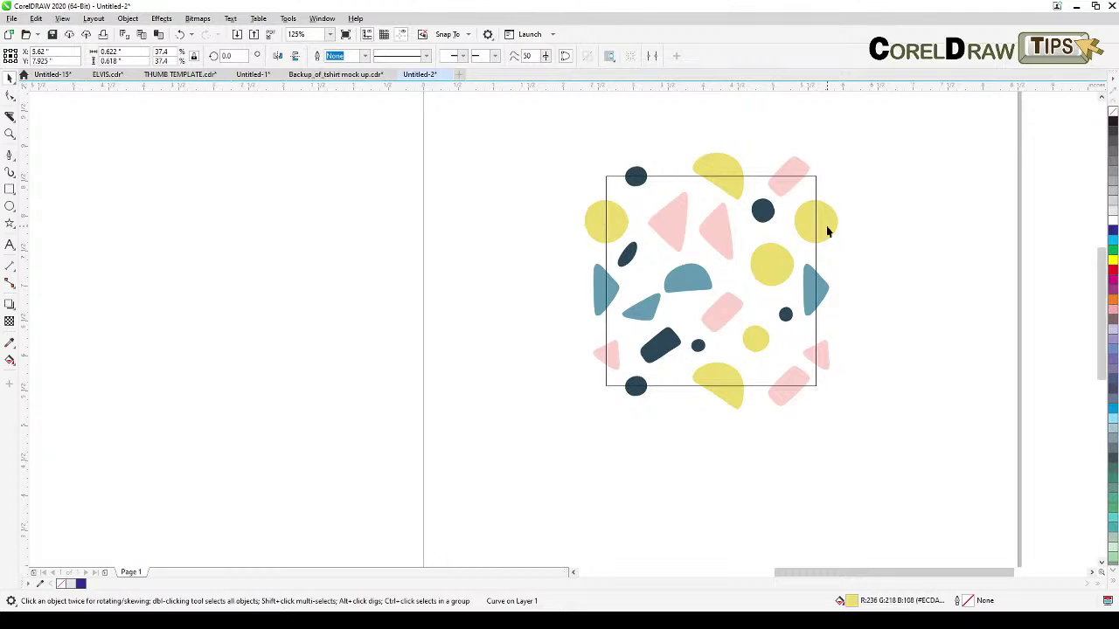
left_click(597, 295)
left_click(824, 291)
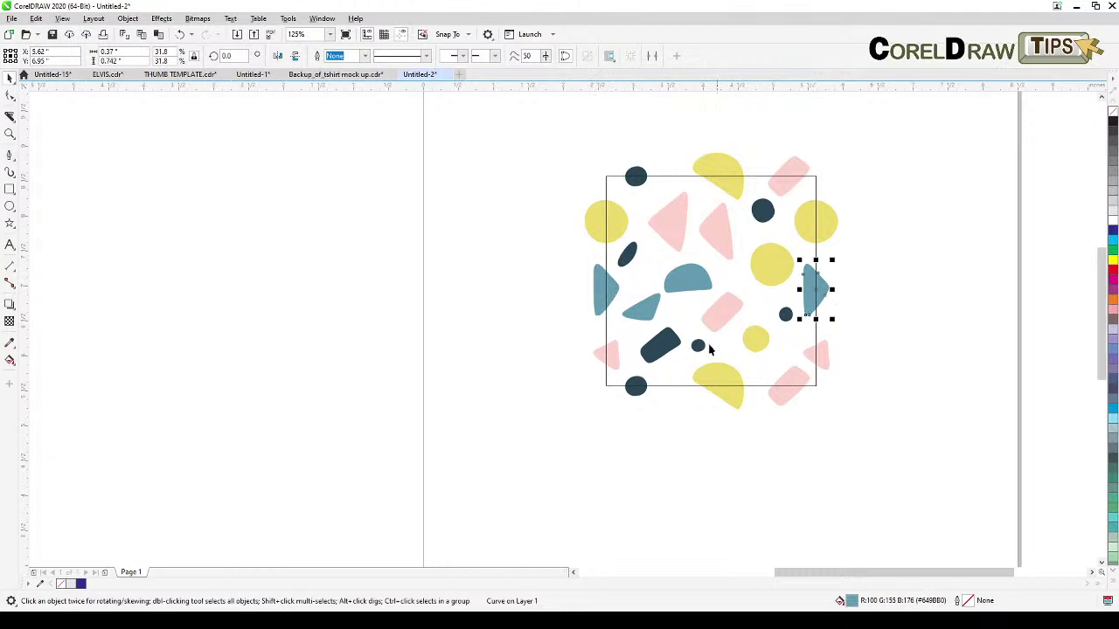
left_click(609, 356)
left_click(826, 360)
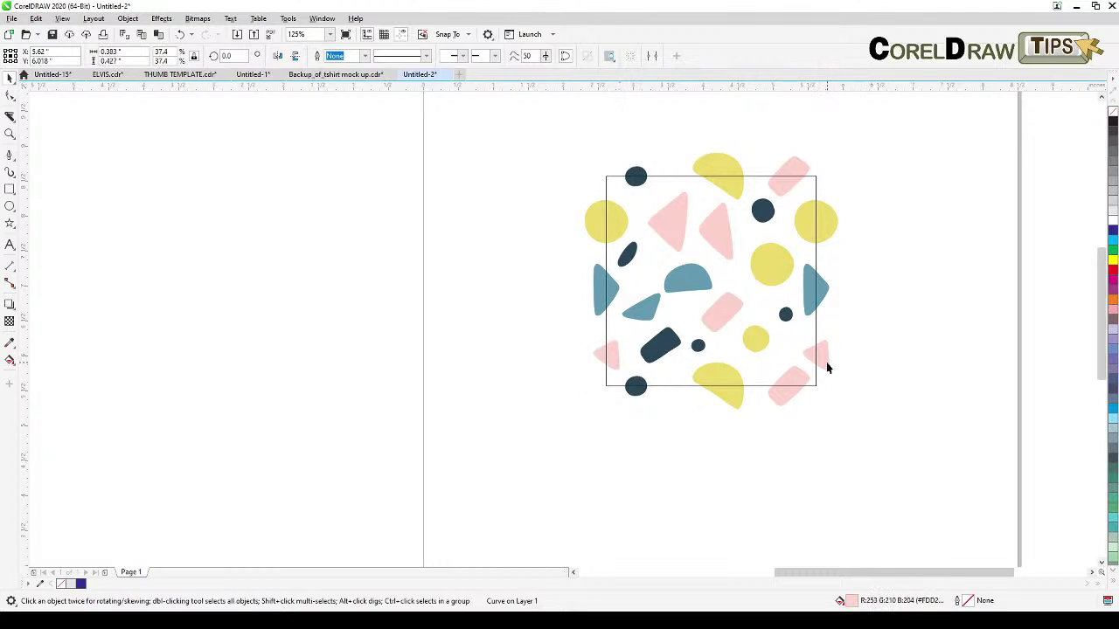
- Check the top and bottom edge pairs, then marquee-select the whole pattern including the square
left_click(638, 175)
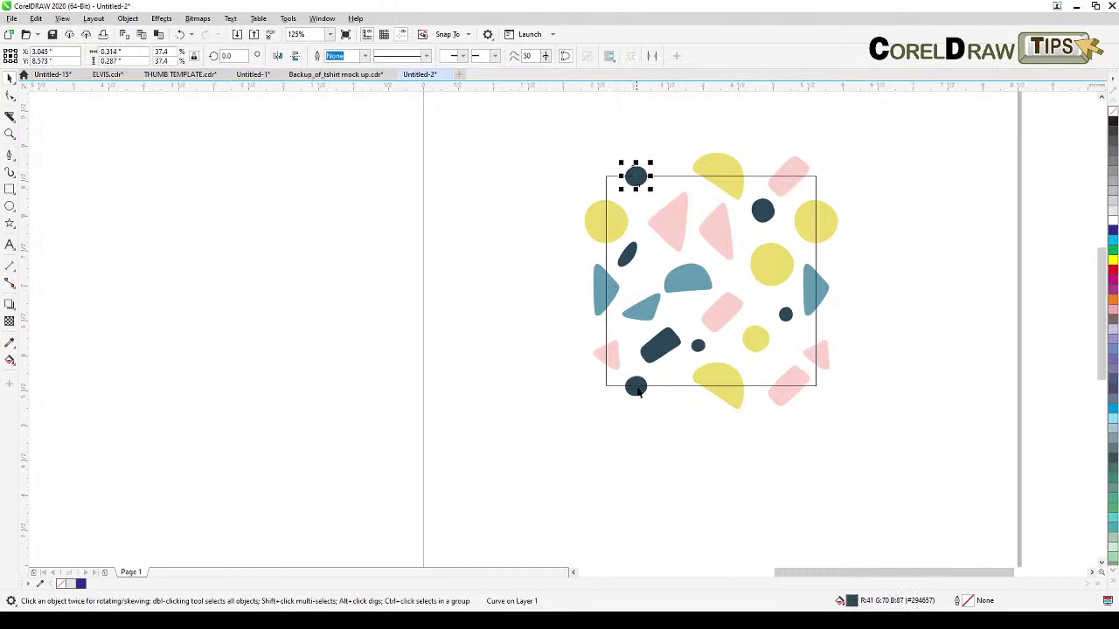
left_click(637, 387)
left_click(715, 179)
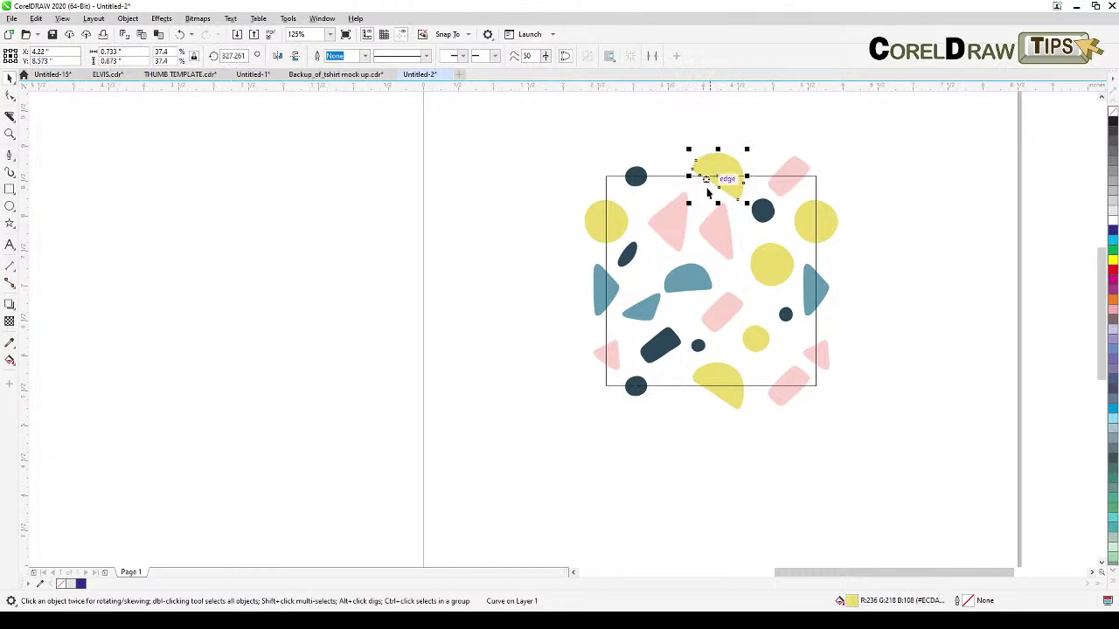
left_click(735, 405)
left_click(788, 168)
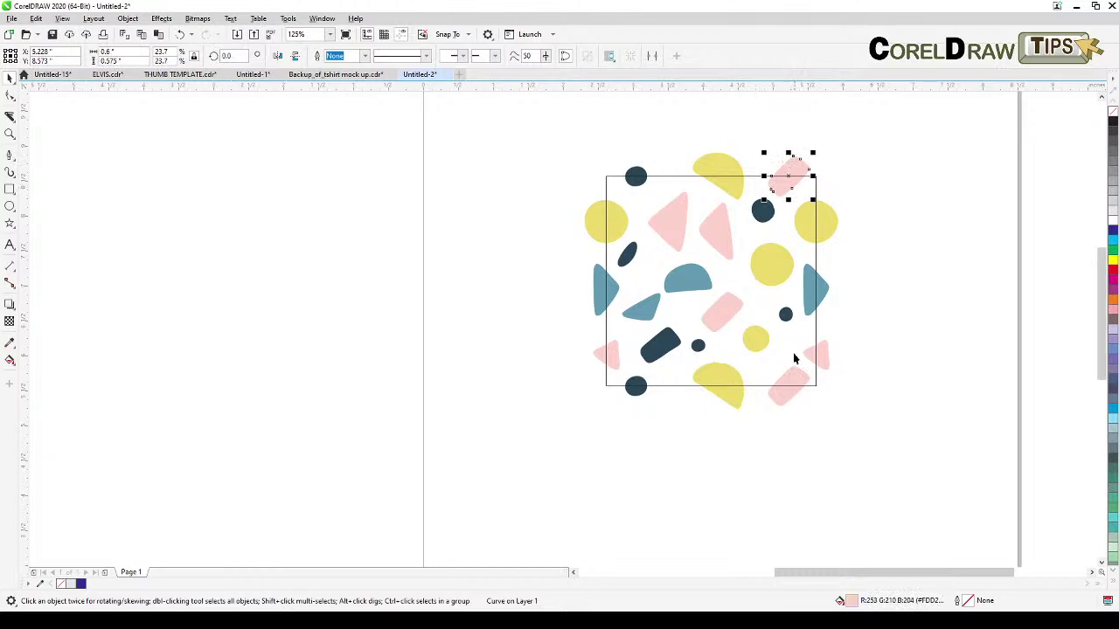
left_click(787, 410)
left_click(789, 238)
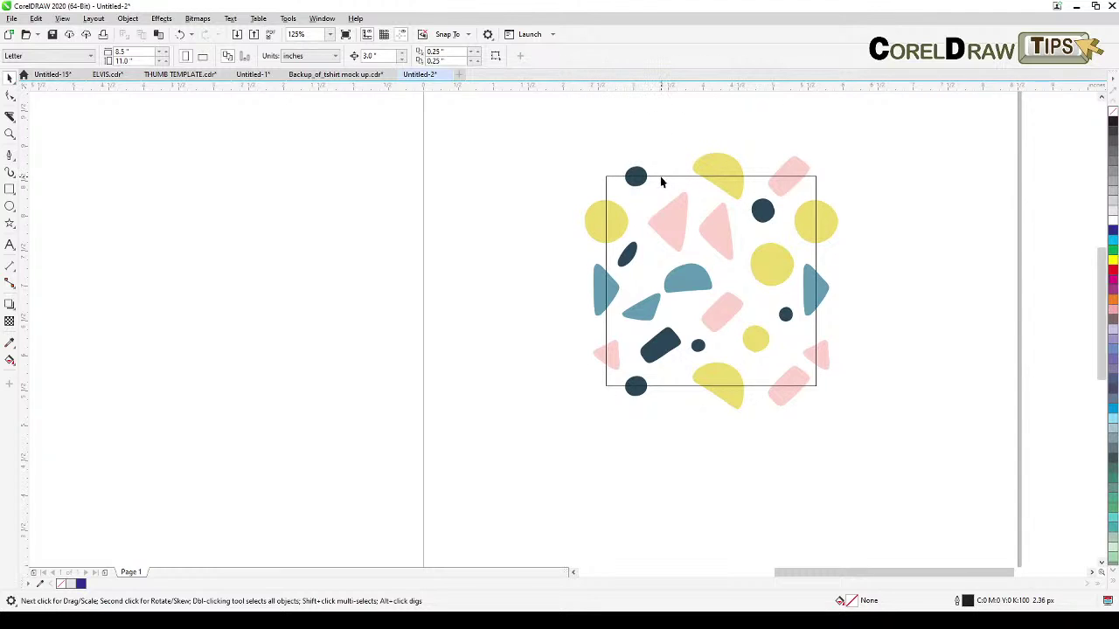
left_click_drag(543, 116, 948, 446)
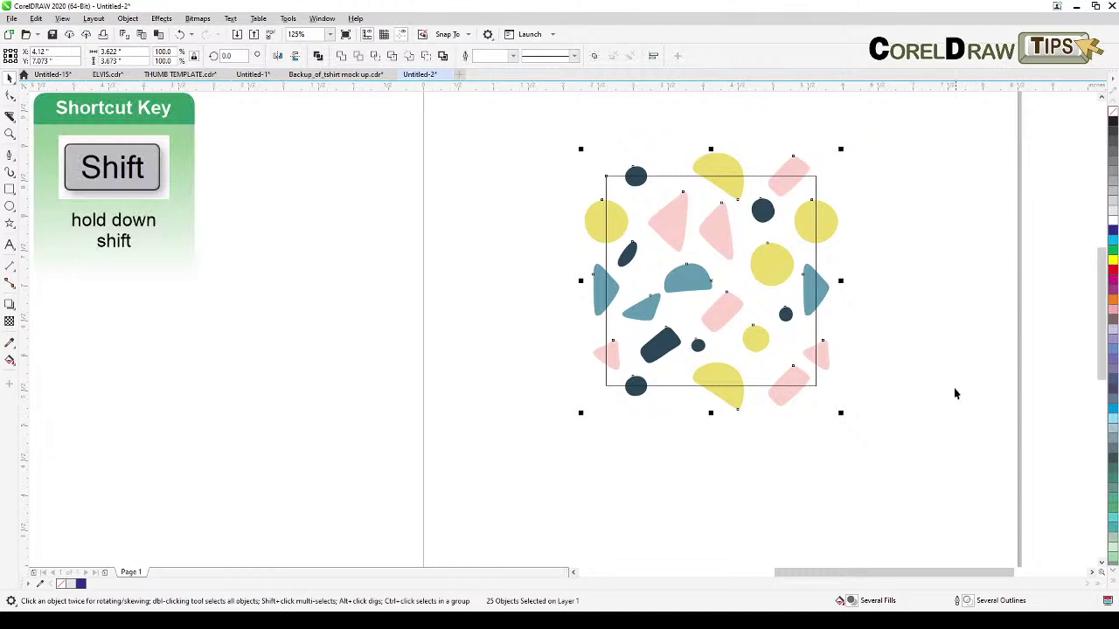
- Drop the square from the selection and PowerClip the pastel shapes inside it with Place Inside Frame
left_click(606, 186, "shift")
left_click(127, 19)
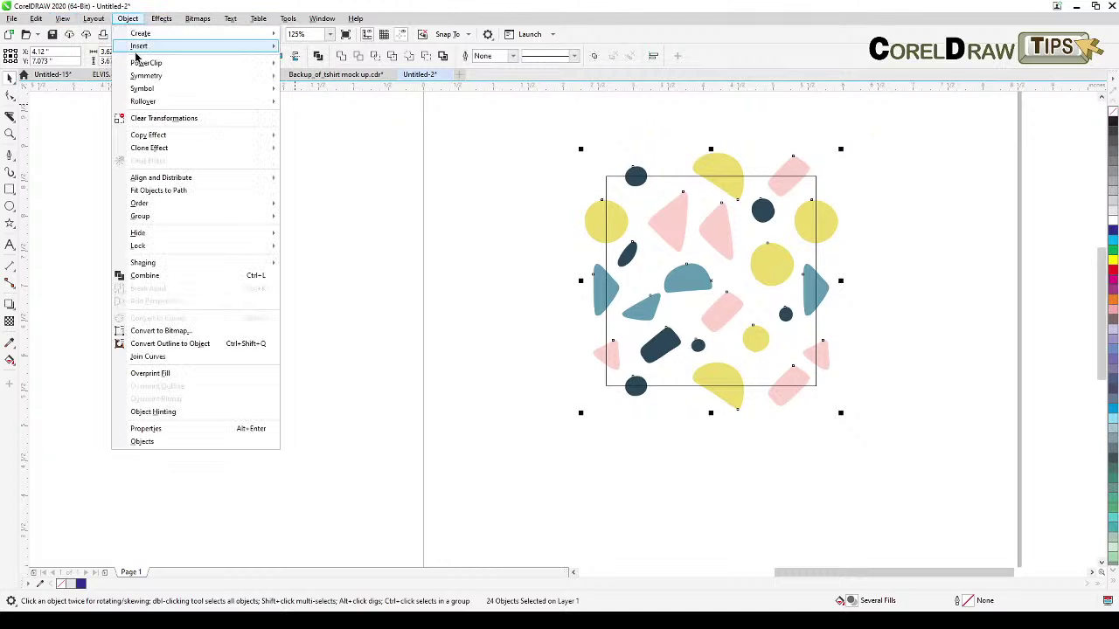
mouse_move(137, 64)
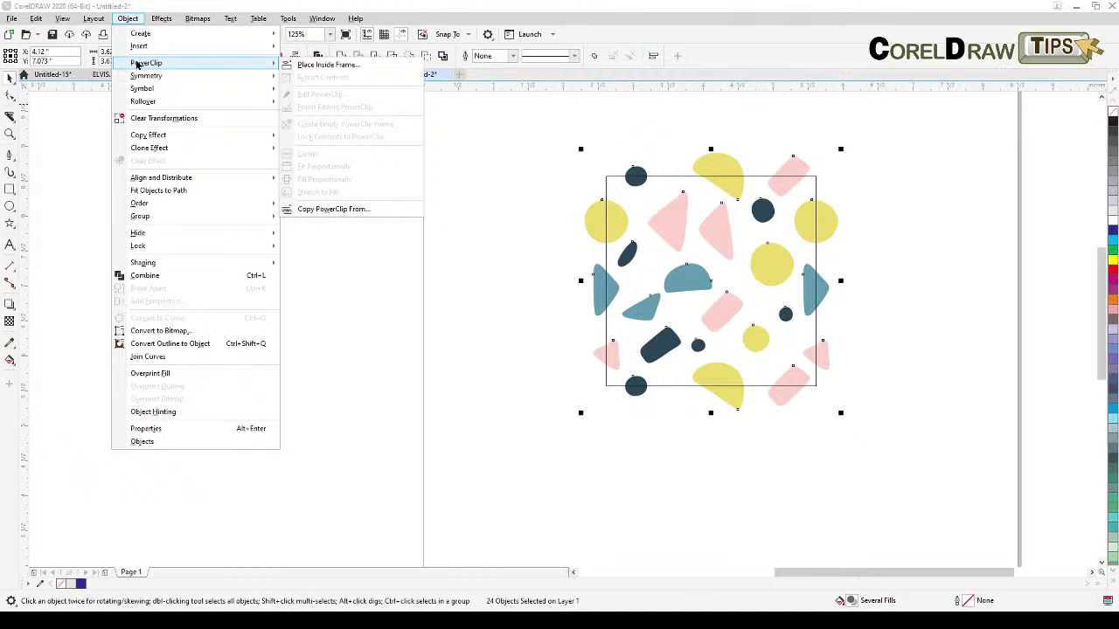
left_click(328, 67)
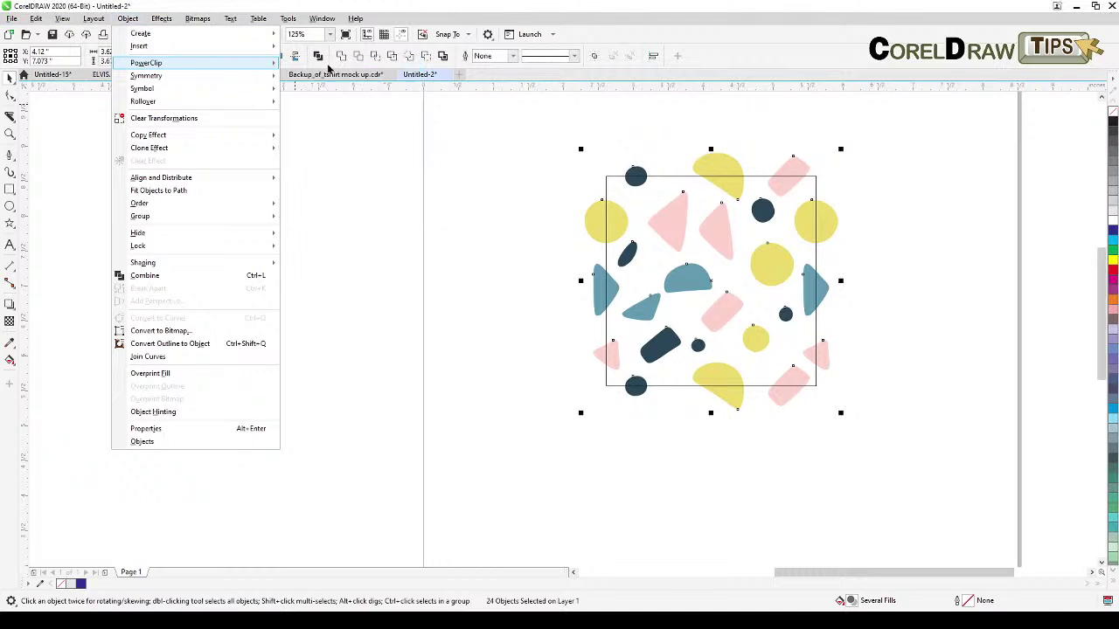
left_click(601, 183)
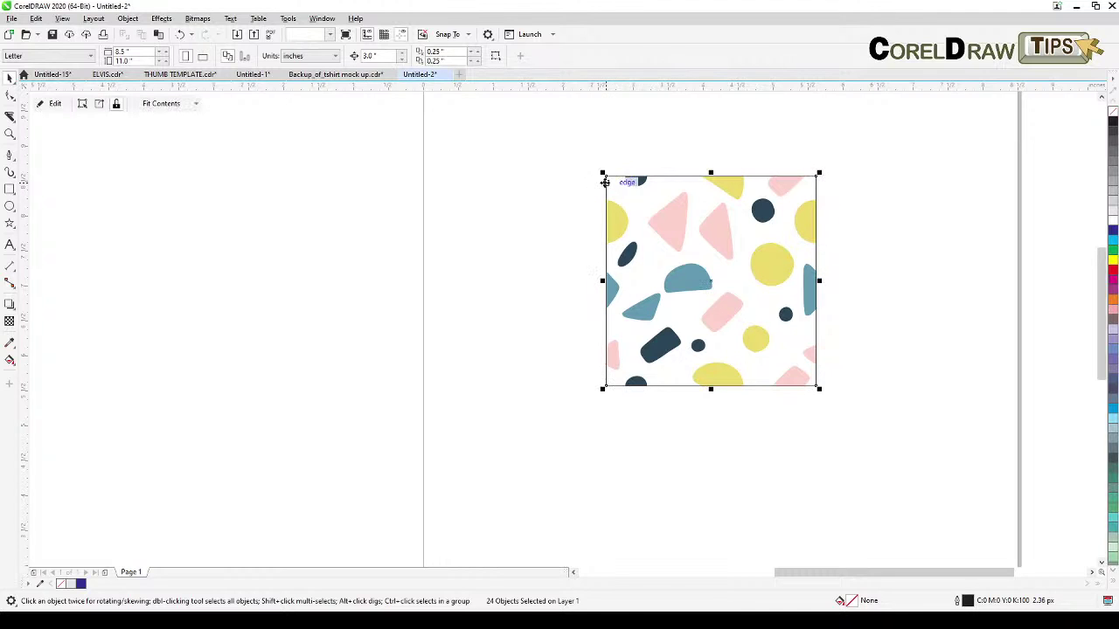
left_click(535, 325)
- Drag the PowerClip tile off to the page's right and pan back to centre it
scroll(737, 347, "down", 2)
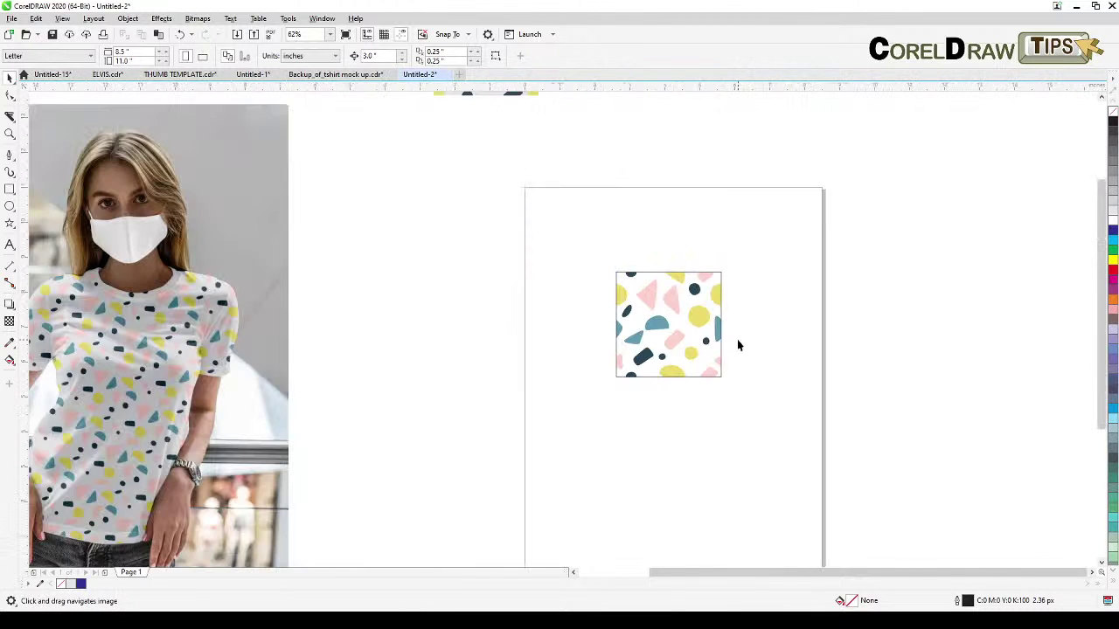
left_click_drag(737, 340, 785, 230)
scroll(830, 180, "up", 2)
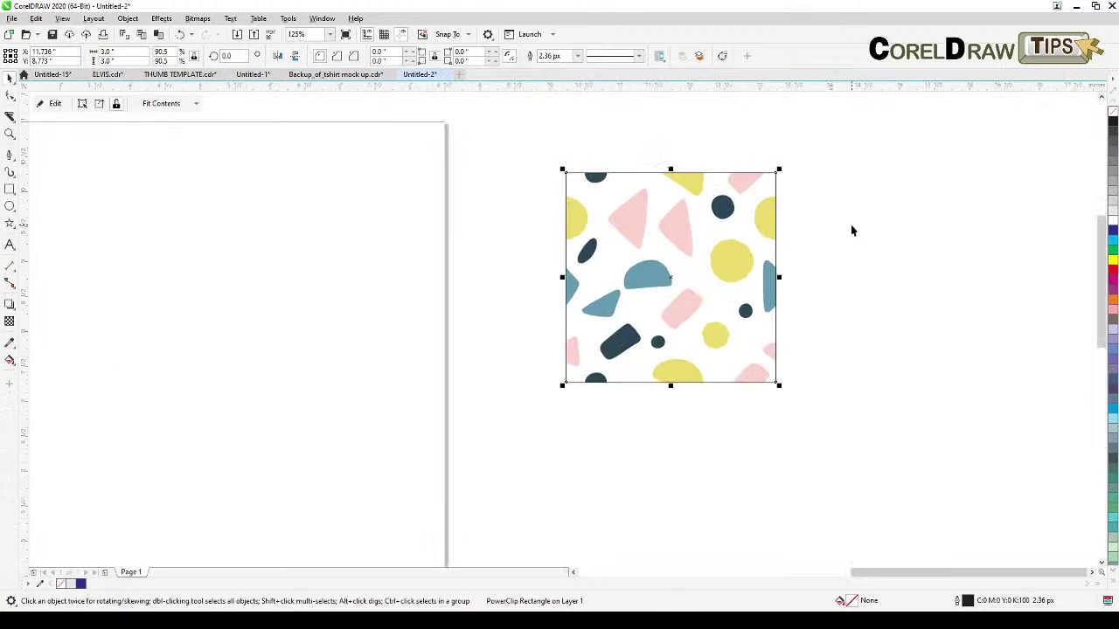
left_click_drag(852, 230, 660, 231)
left_click_drag(504, 231, 461, 214)
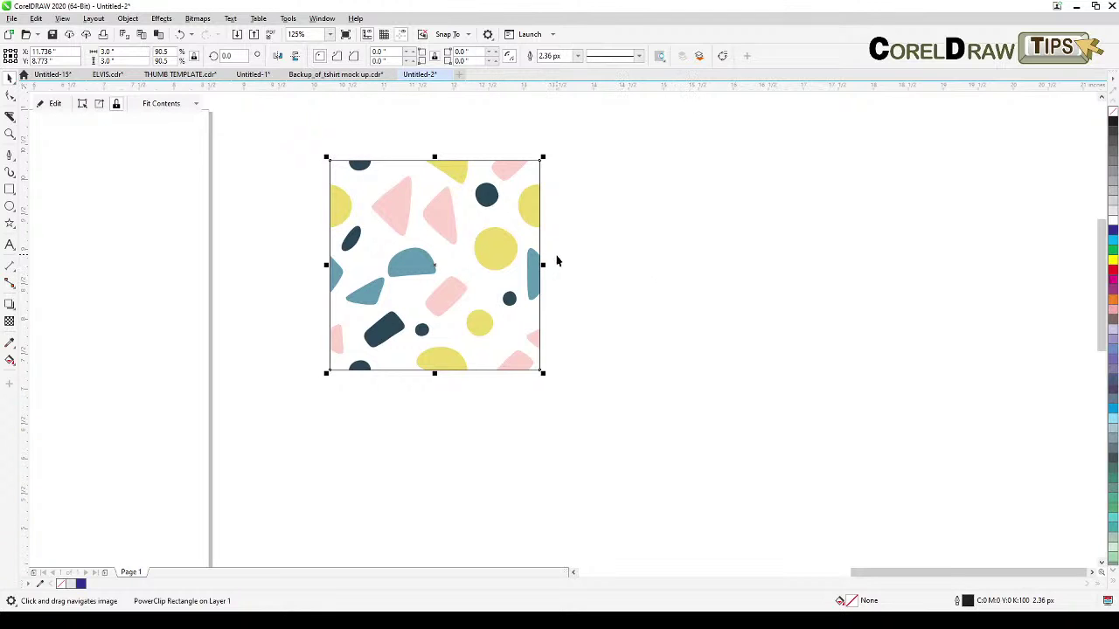
left_click_drag(591, 277, 598, 302)
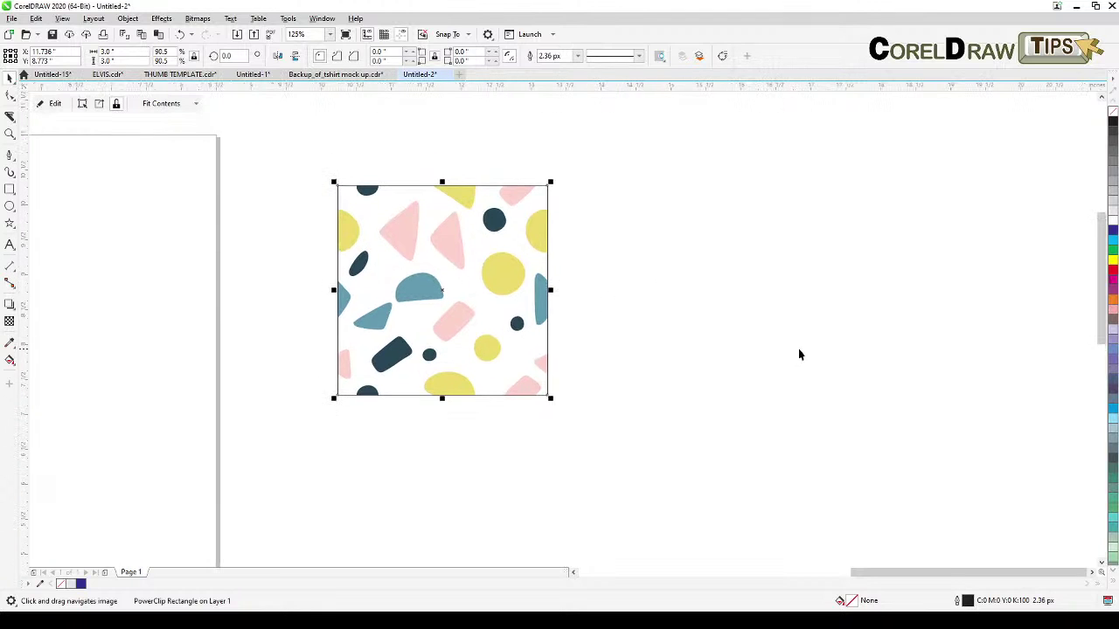
- Duplicate the tile flush to its right, then duplicate both tiles directly below to form a 2×2 block
key("KP_Add")
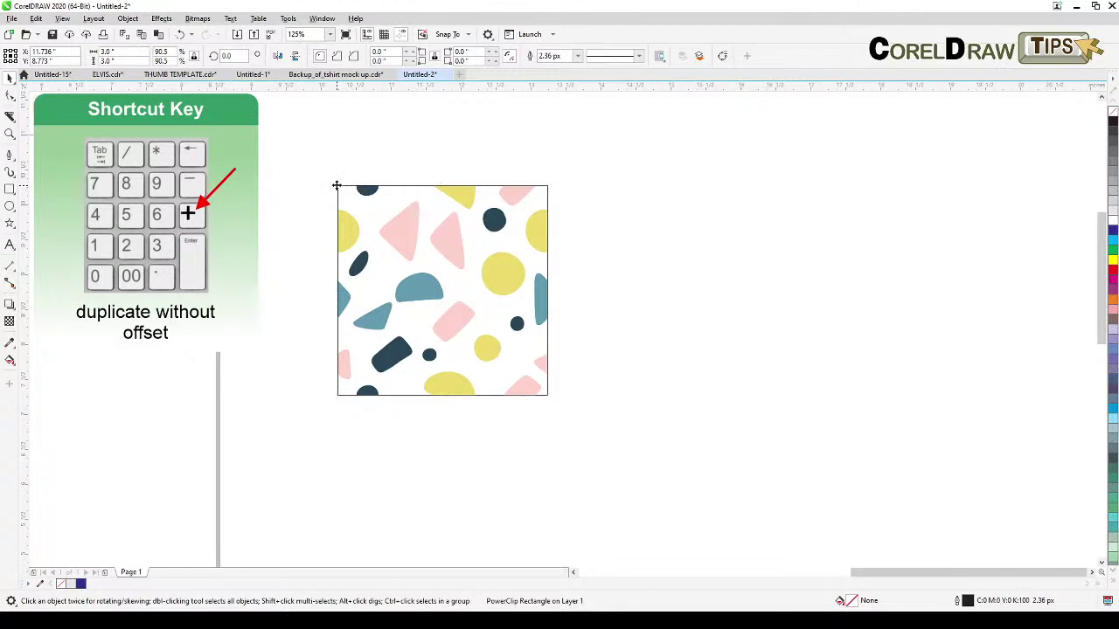
left_click_drag(334, 184, 547, 187)
left_click(890, 292)
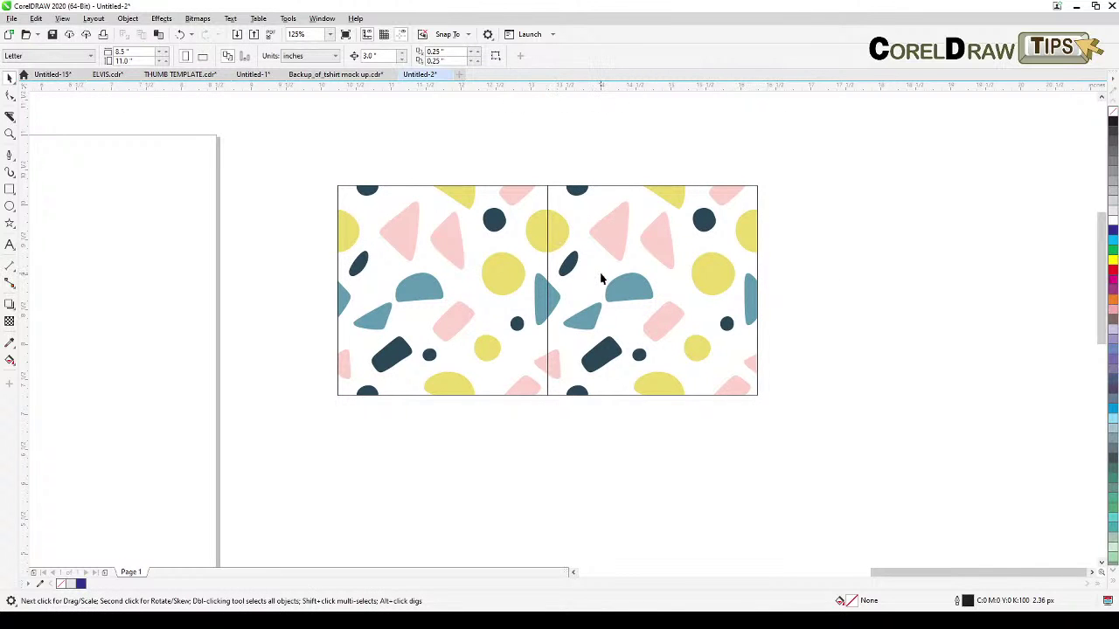
left_click_drag(310, 160, 830, 466)
left_click_drag(839, 451, 882, 422)
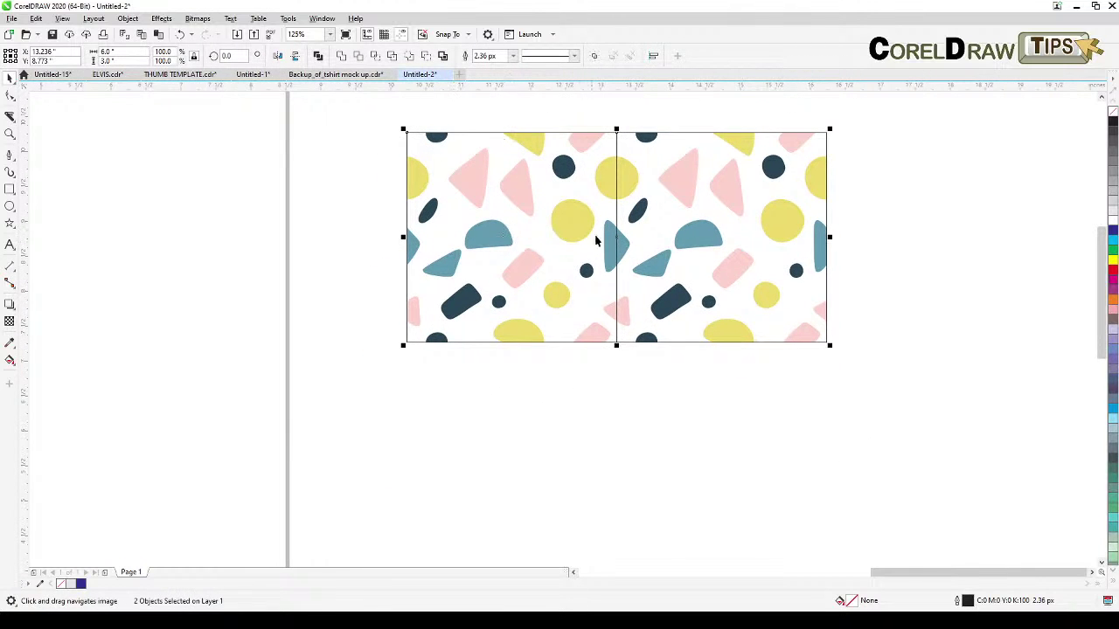
key("KP_Add")
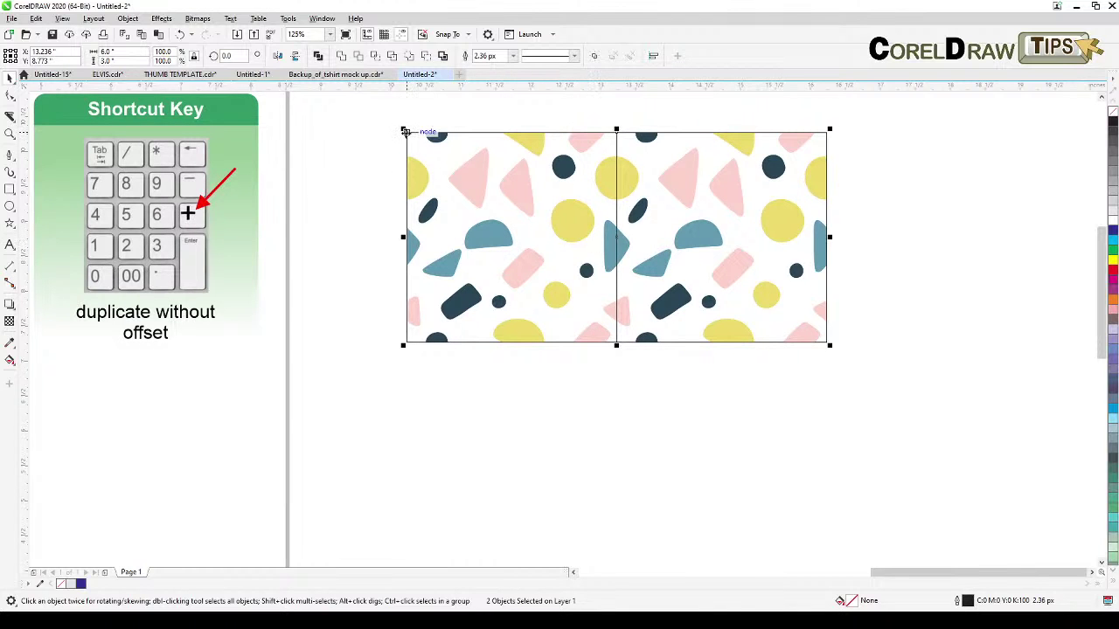
left_click_drag(405, 131, 407, 341)
left_click(357, 376)
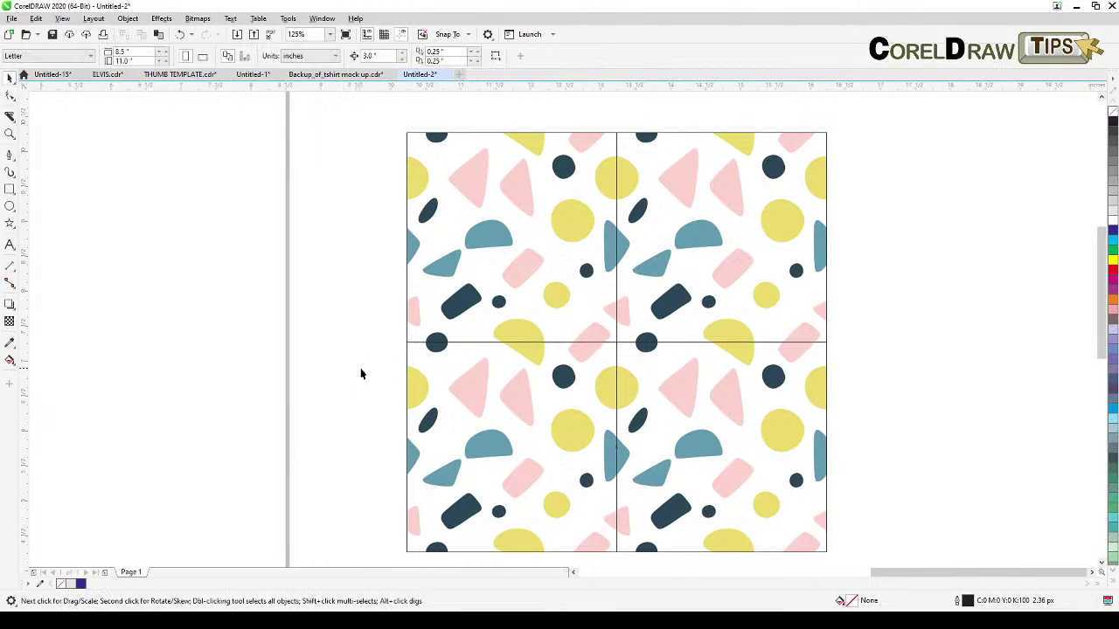
- Remove the outlines from the four tiles
scroll(362, 374, "down", 2)
left_click_drag(535, 470, 669, 491)
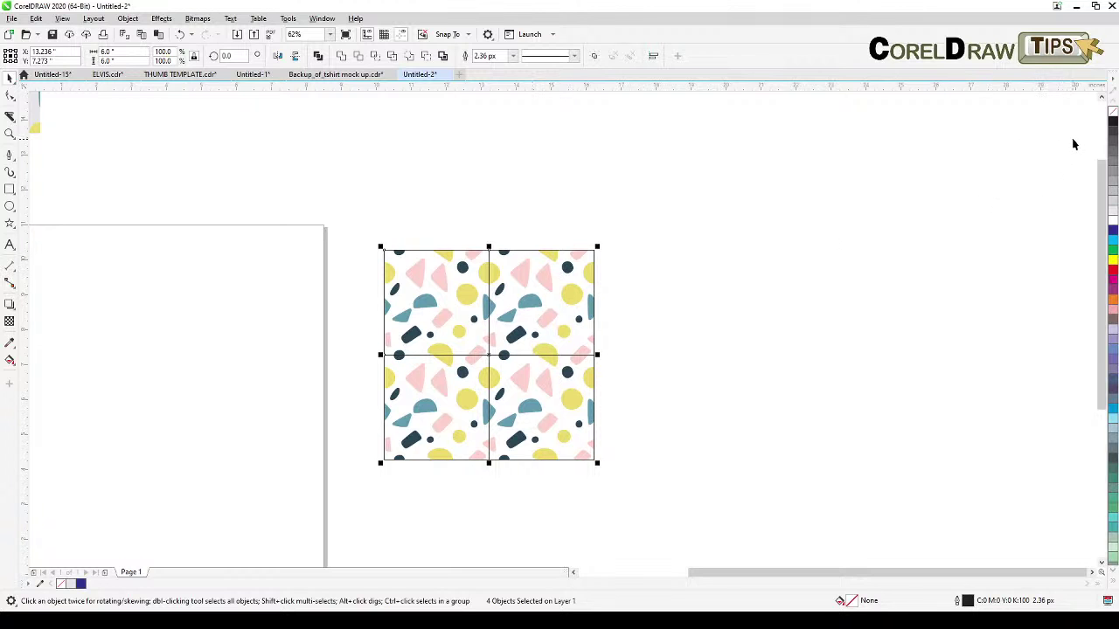
right_click(1113, 112)
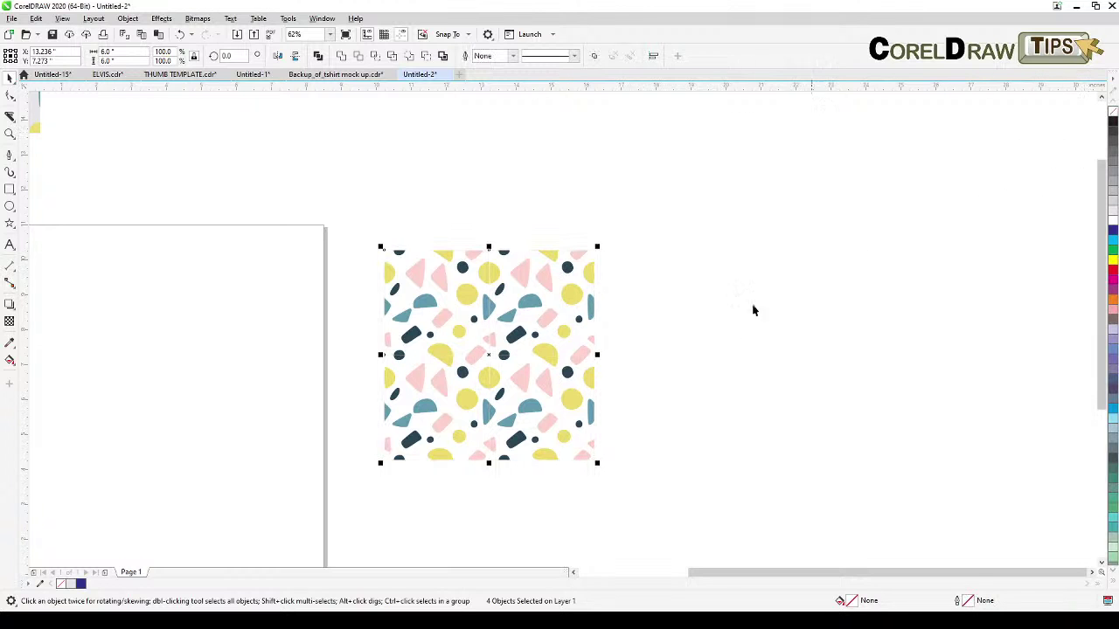
left_click_drag(673, 352, 711, 320)
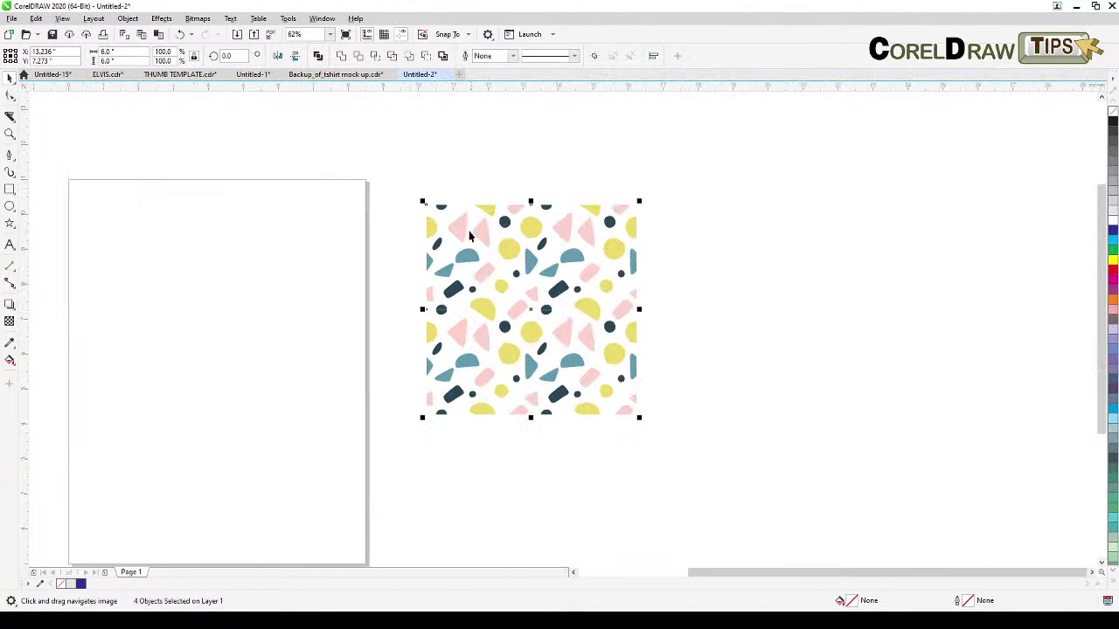
- Duplicate the four-tile block to the right, then copy the eight tiles below, doubling the height
key("KP_Add")
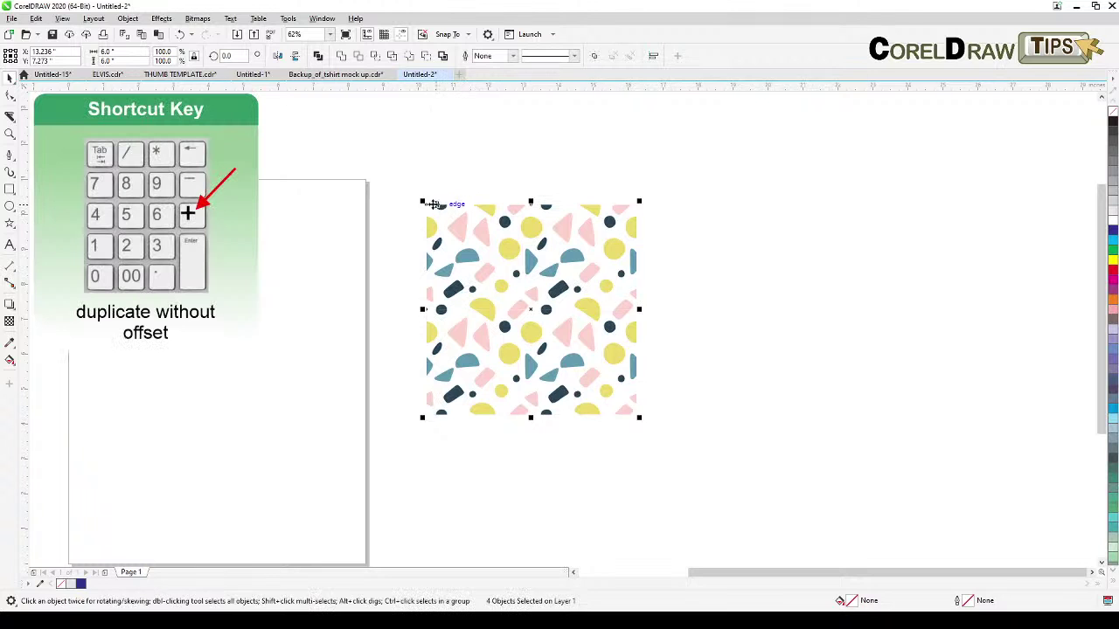
left_click_drag(424, 205, 639, 206)
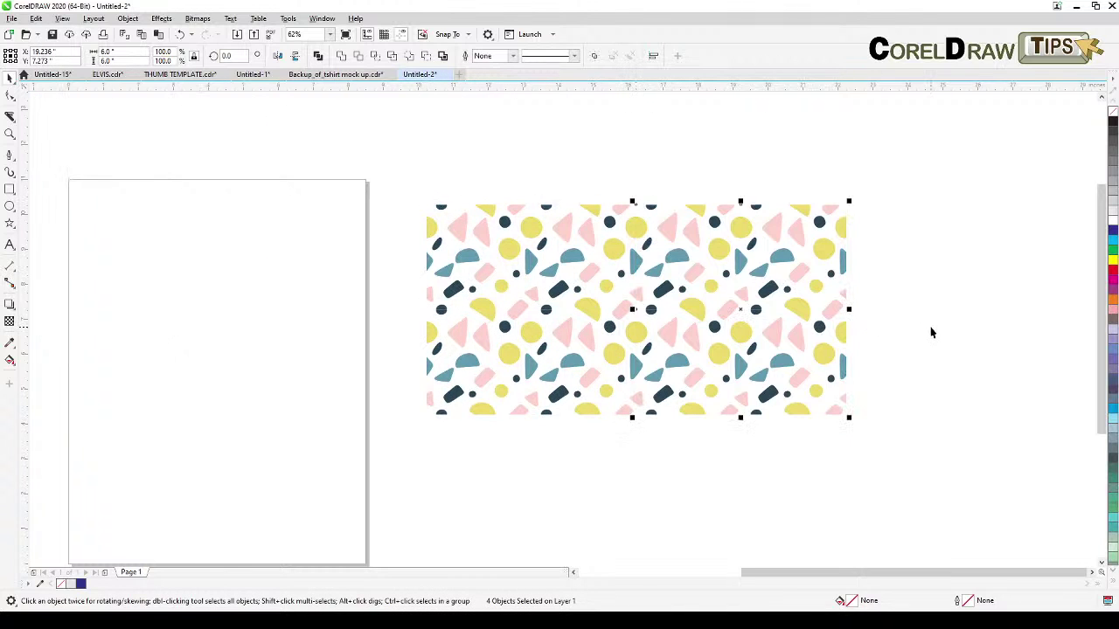
left_click_drag(392, 173, 930, 462)
scroll(930, 462, "down", 1)
key("KP_Add")
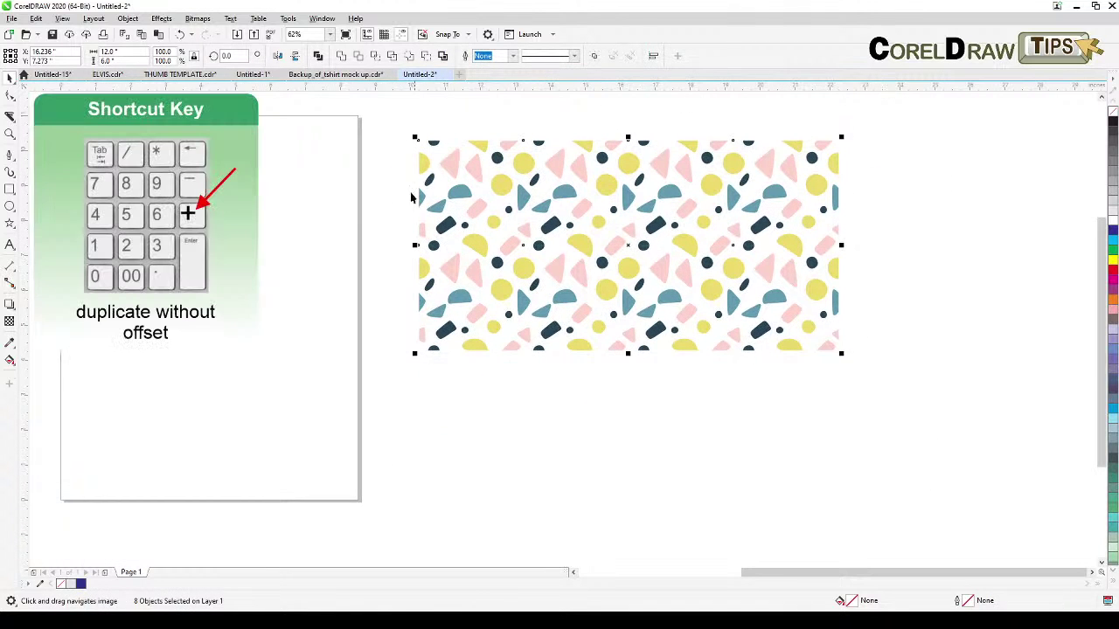
left_click_drag(417, 140, 419, 352)
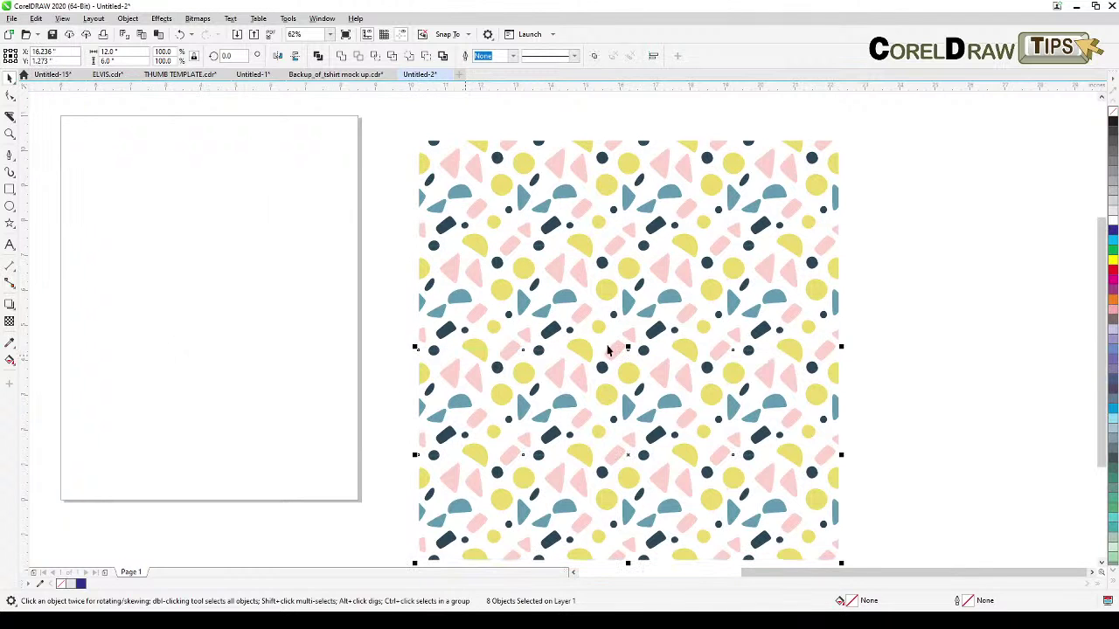
left_click(861, 325)
scroll(770, 323, "up", 3)
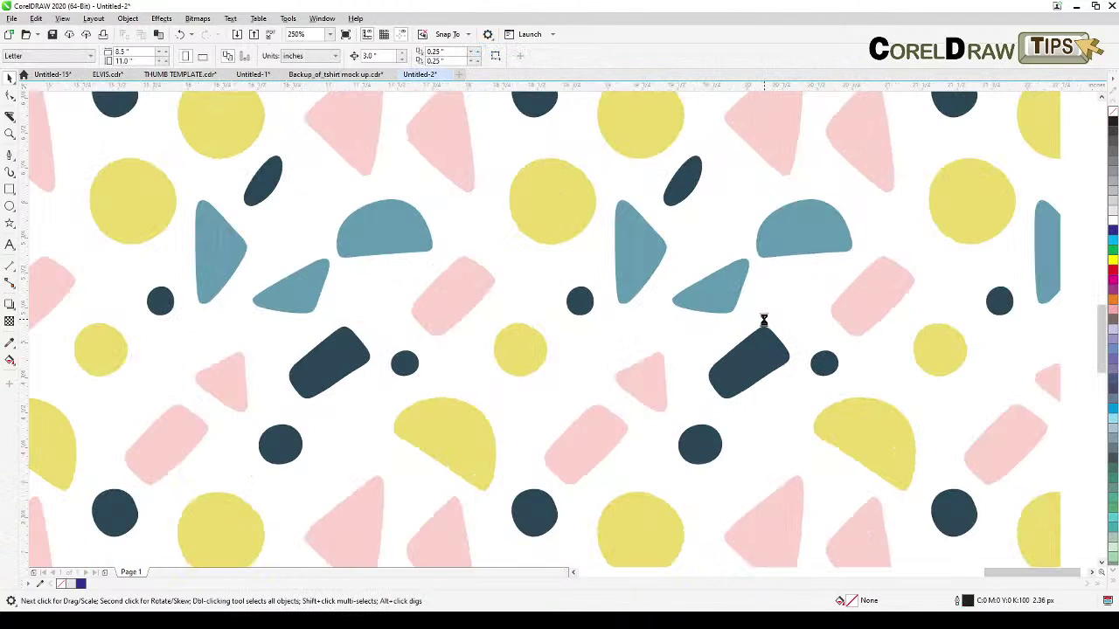
- Delete the repeated copies so only the top pattern tile remains
scroll(763, 321, "down", 5)
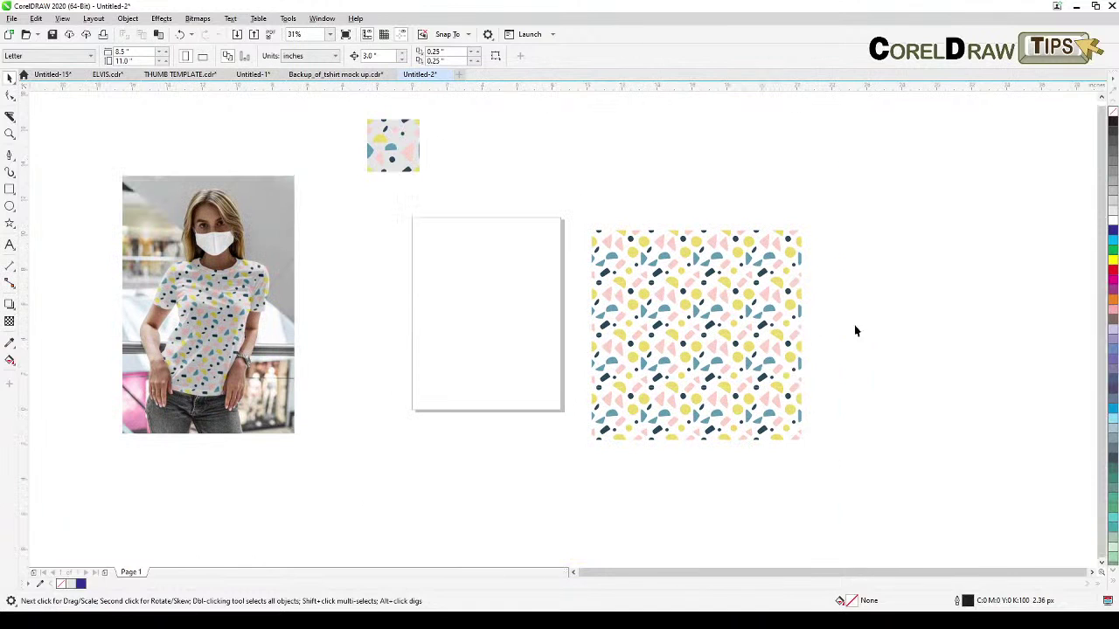
left_click_drag(860, 200, 620, 490)
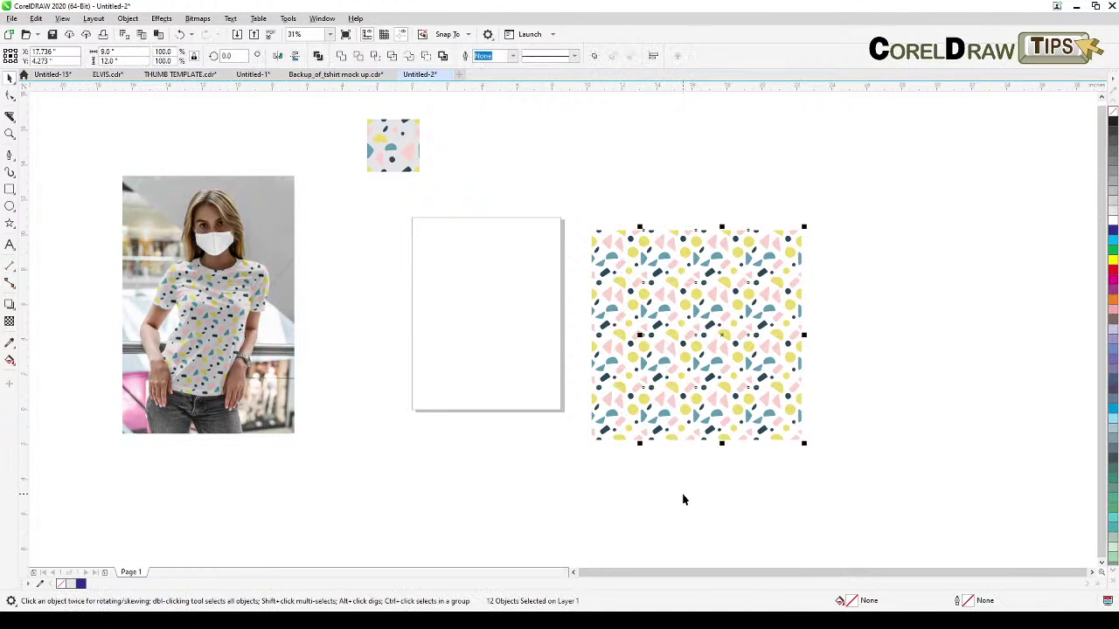
key("Delete")
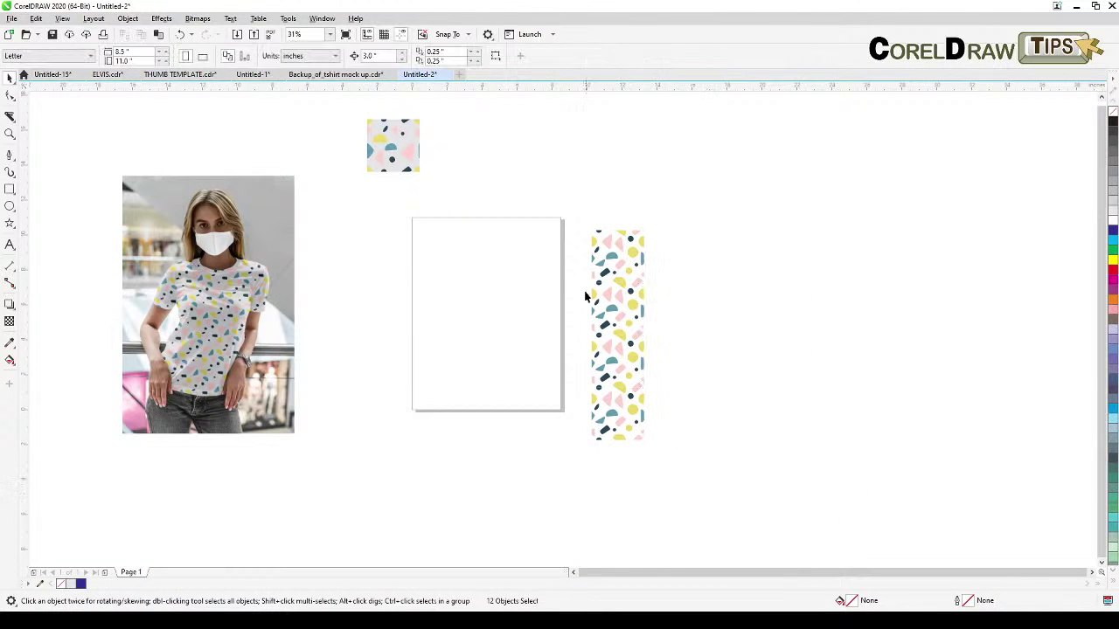
left_click_drag(682, 459, 717, 499)
key("Delete")
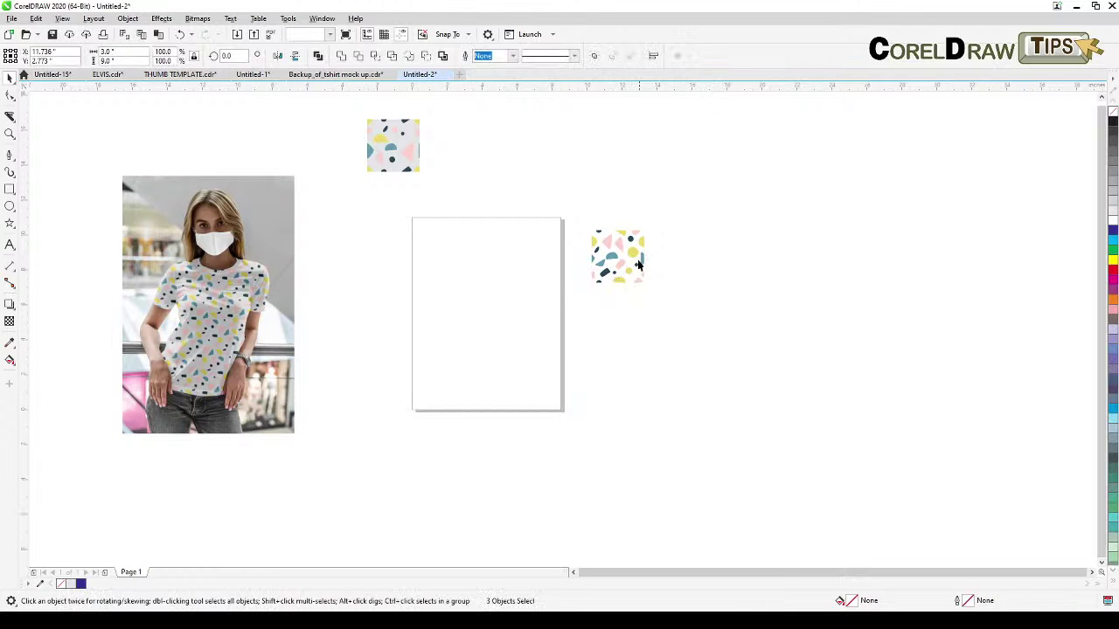
- Give the remaining tile a light grey 10% black background fill
scroll(629, 273, "up", 2)
scroll(630, 273, "up", 2)
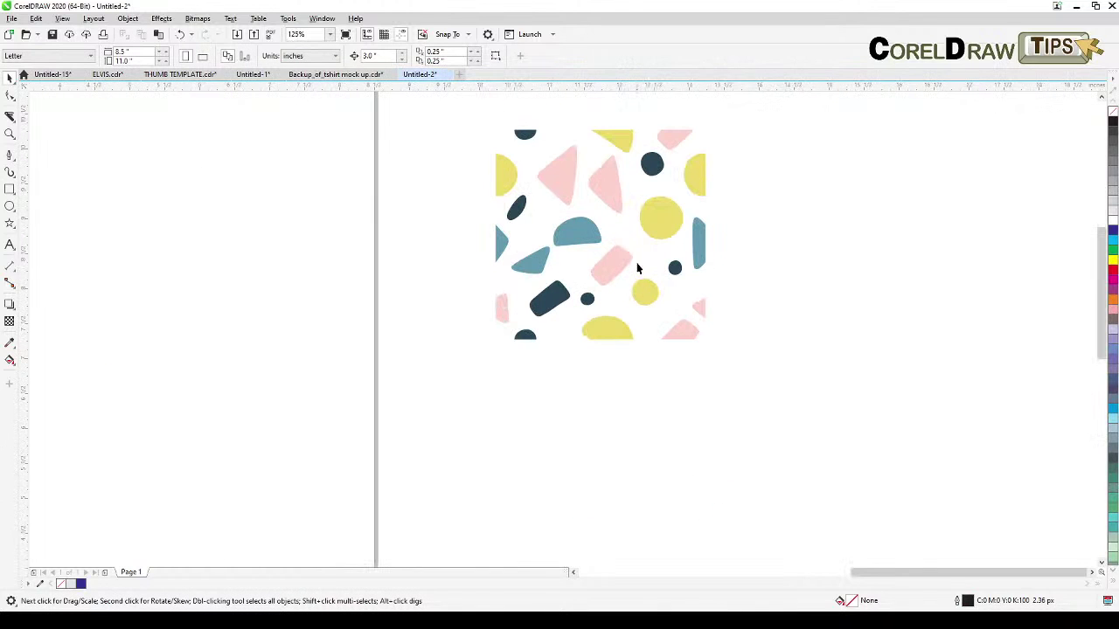
left_click(669, 207)
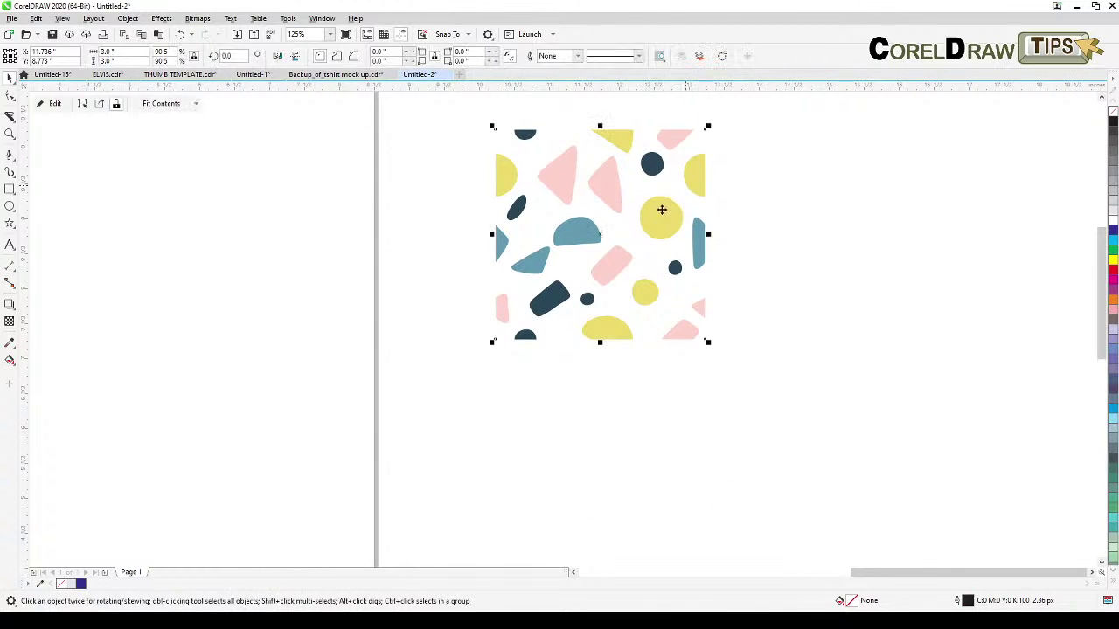
left_click(1112, 190)
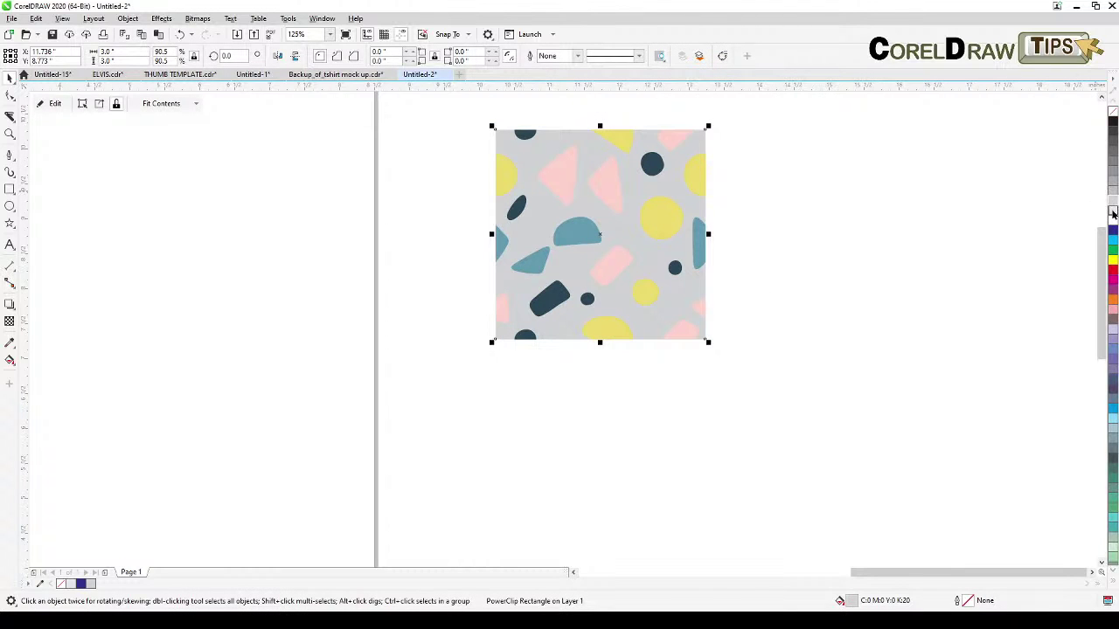
left_click(1112, 213)
- Move the grey pattern tile into the upper part of the page beside the mockup photo
scroll(787, 238, "down", 2)
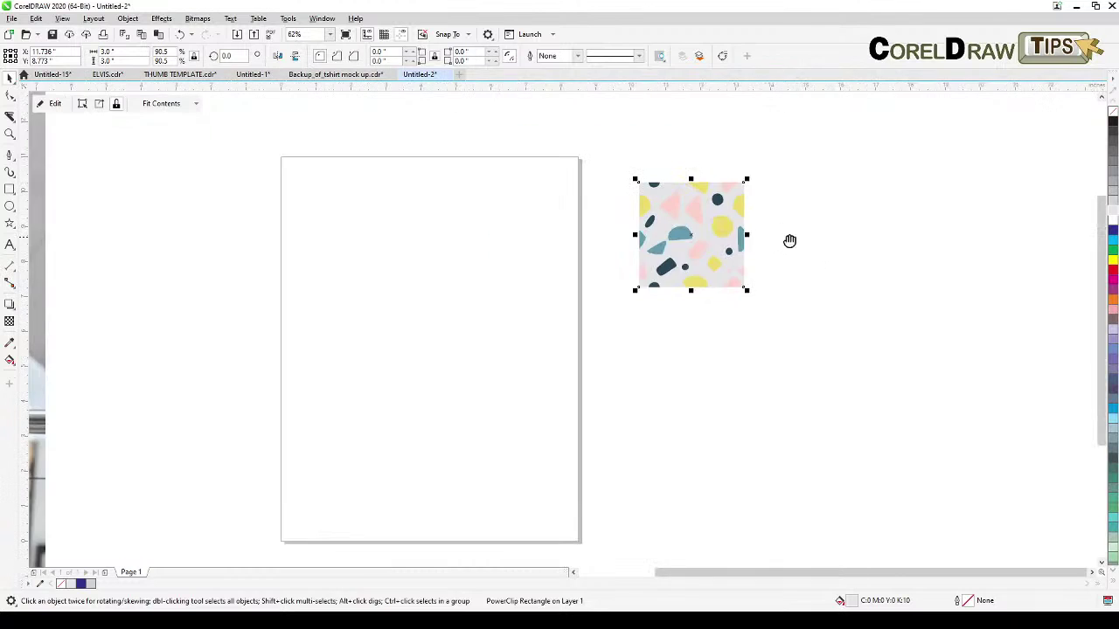
scroll(789, 239, "left", 2)
left_click_drag(908, 364, 999, 327)
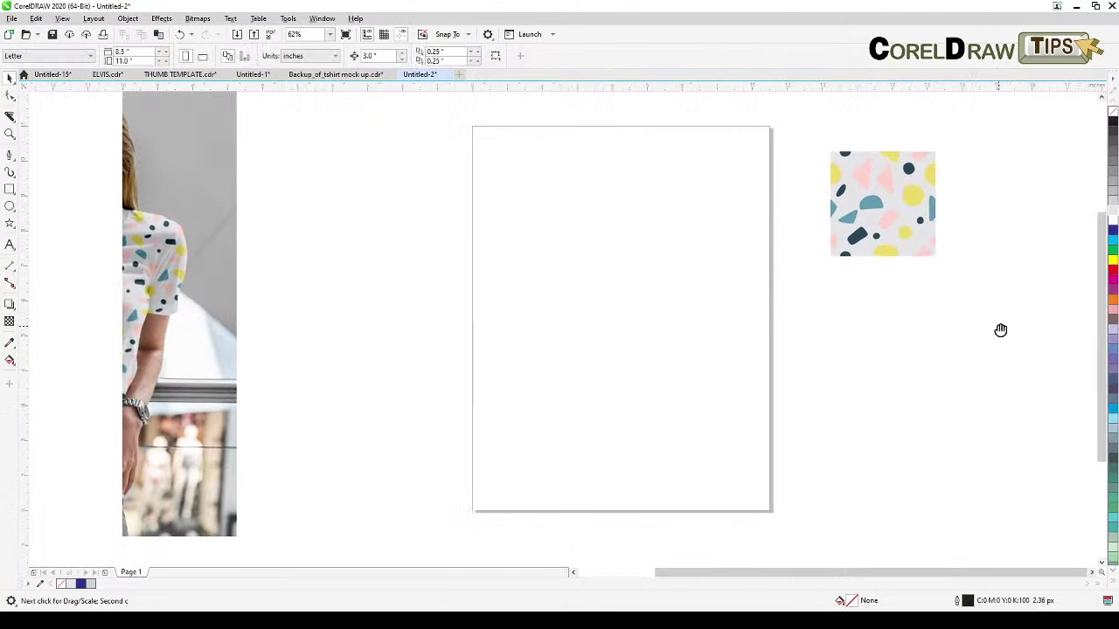
left_click(673, 265)
left_click_drag(673, 265, 646, 268)
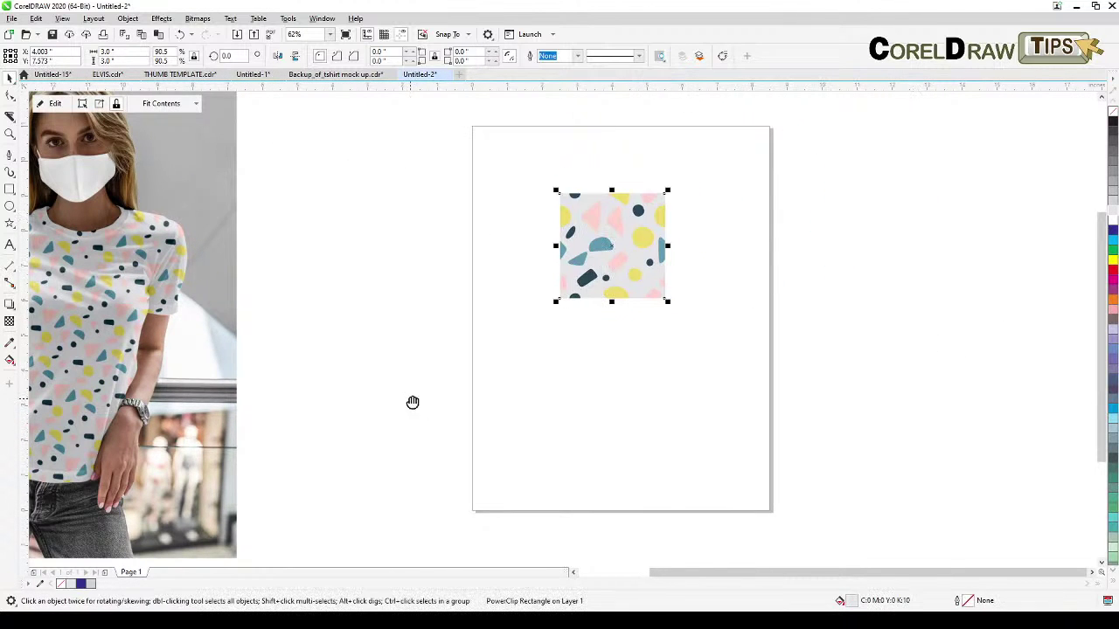
left_click_drag(379, 395, 624, 375)
- Replace the mockup T-shirt's pattern with 20% grey, then pink, and finally a solid cyan fill
left_click(337, 310)
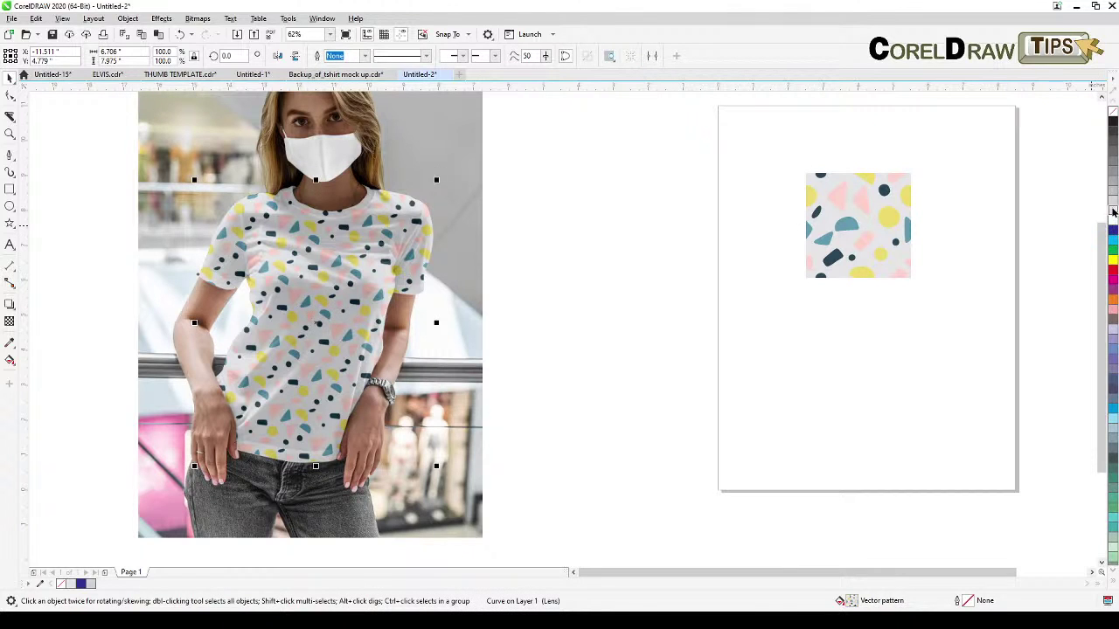
left_click(1112, 203)
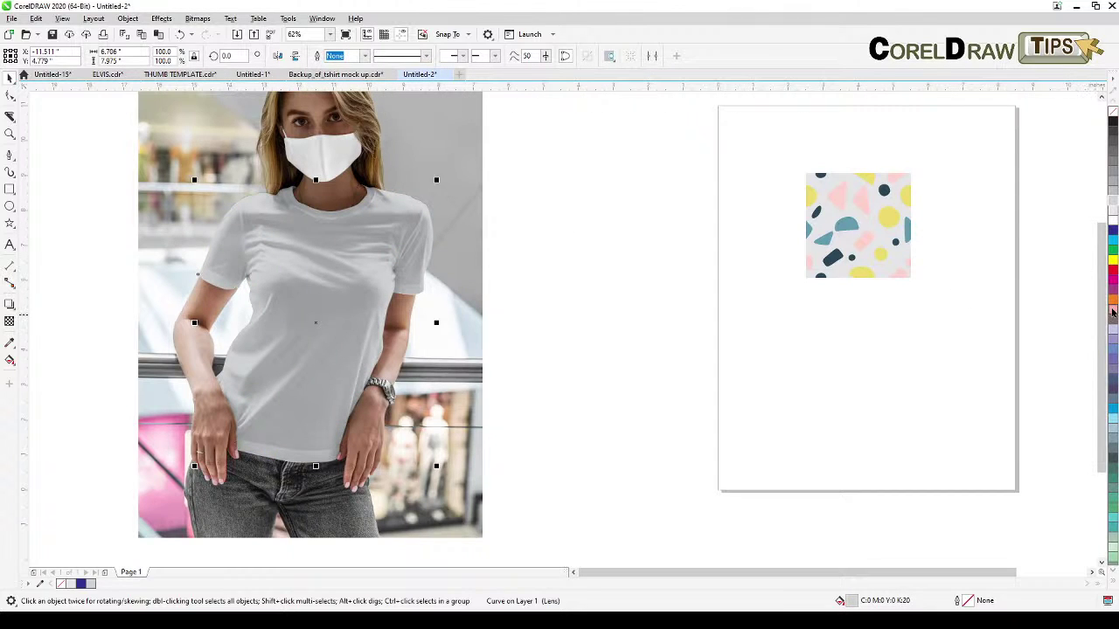
left_click(1112, 313)
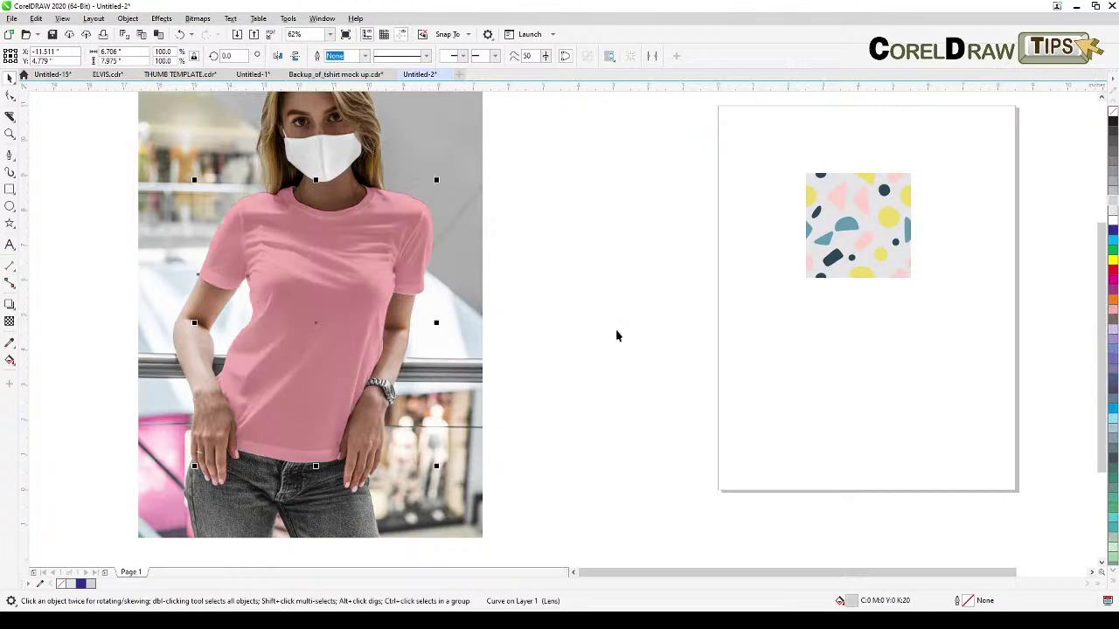
left_click(617, 335)
left_click(357, 280)
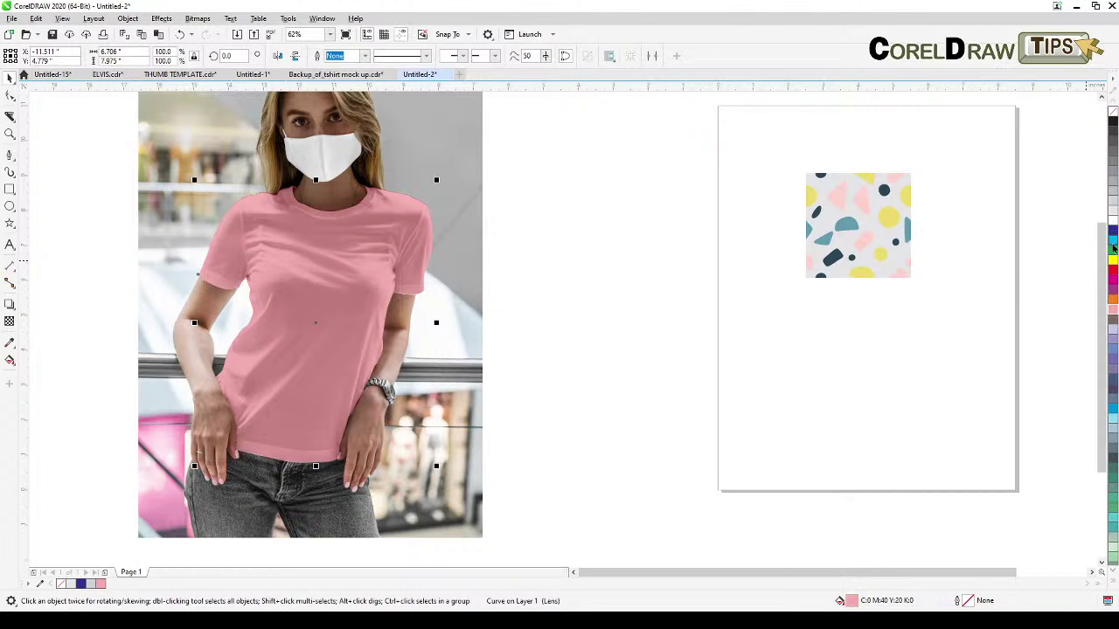
left_click(1113, 249)
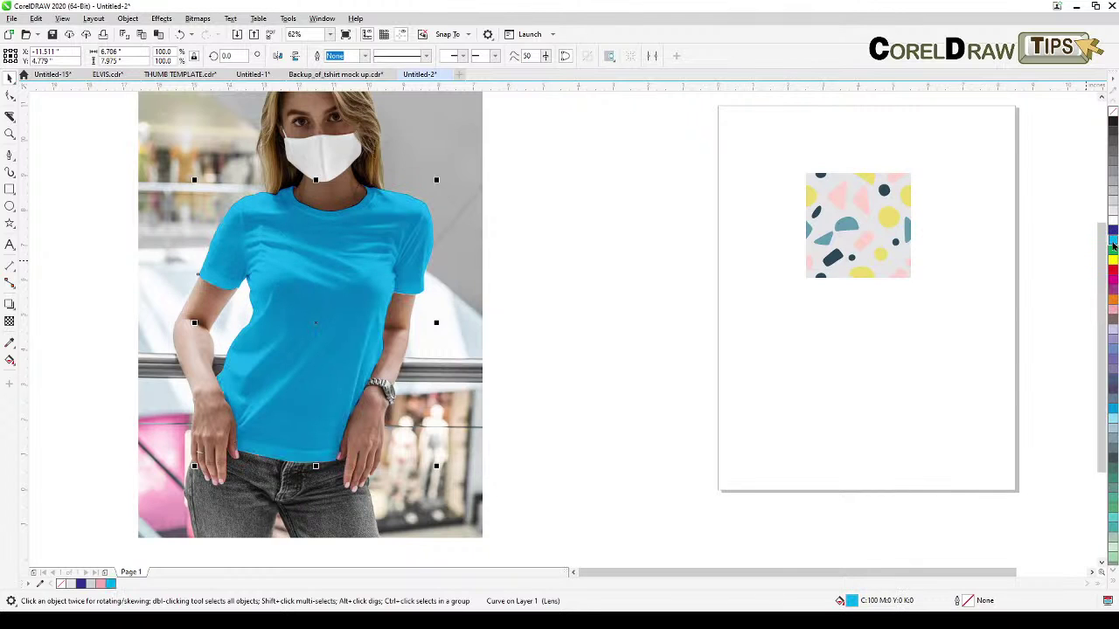
left_click(534, 236)
scroll(496, 243, "up", 2)
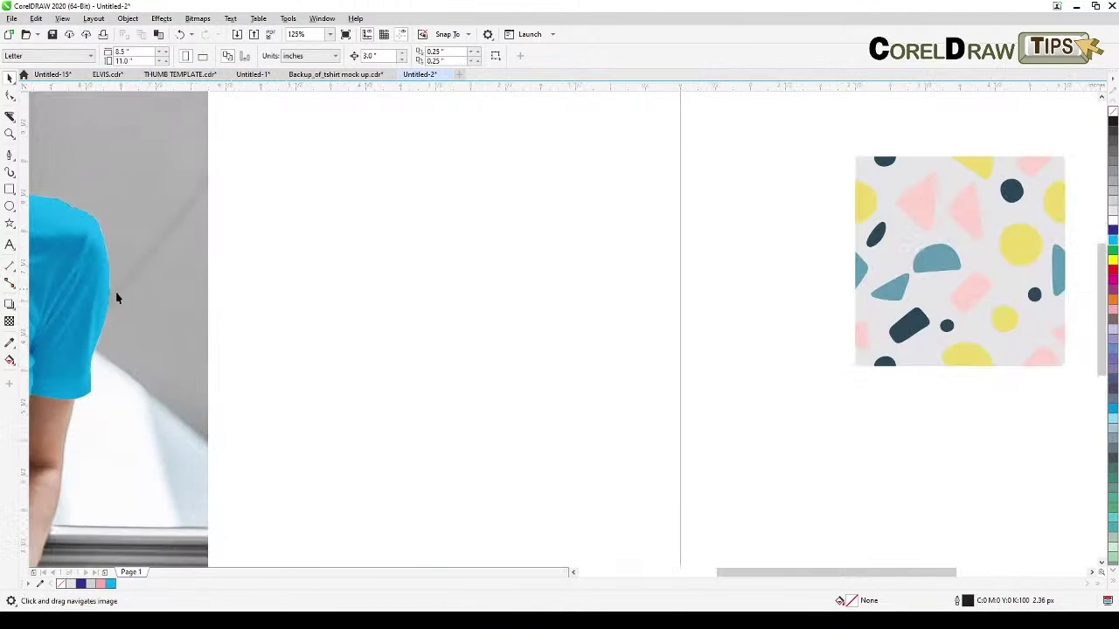
- Zoom in on the grey pattern tile and marquee-select it on the page
left_click_drag(664, 313, 342, 364)
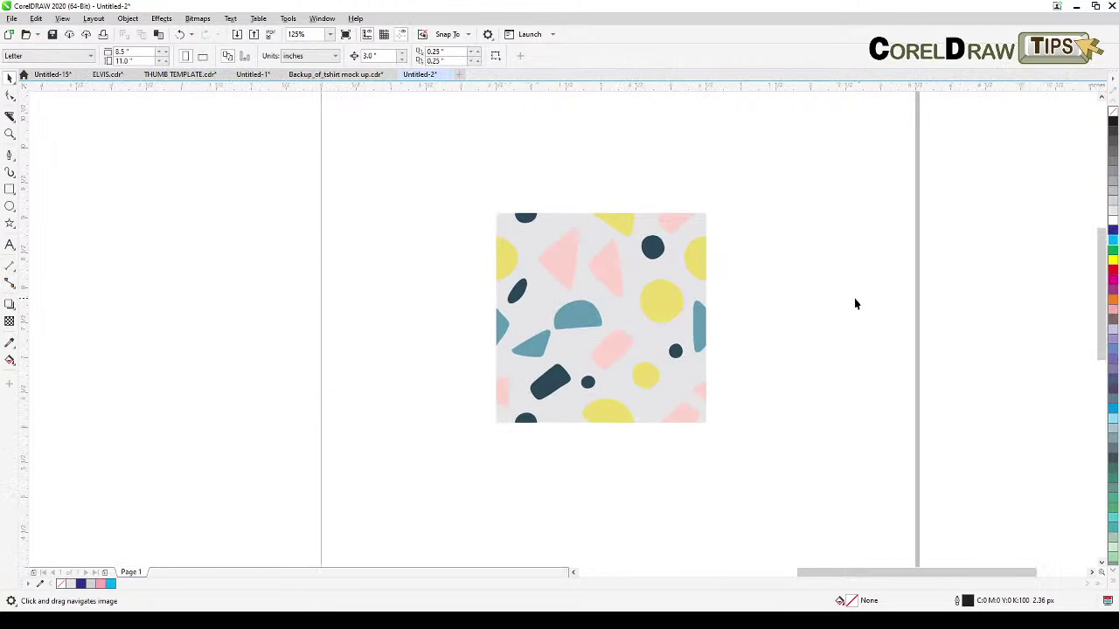
scroll(778, 312, "down", 2)
scroll(778, 313, "down", 2)
left_click_drag(789, 307, 707, 317)
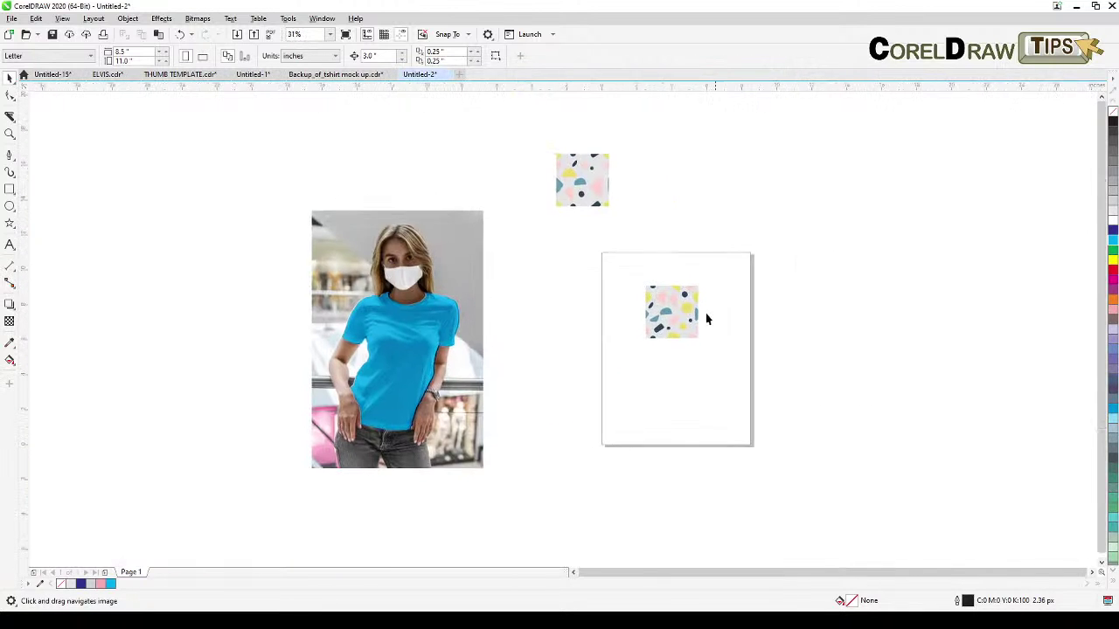
scroll(704, 313, "up", 4)
left_click_drag(603, 319, 730, 299)
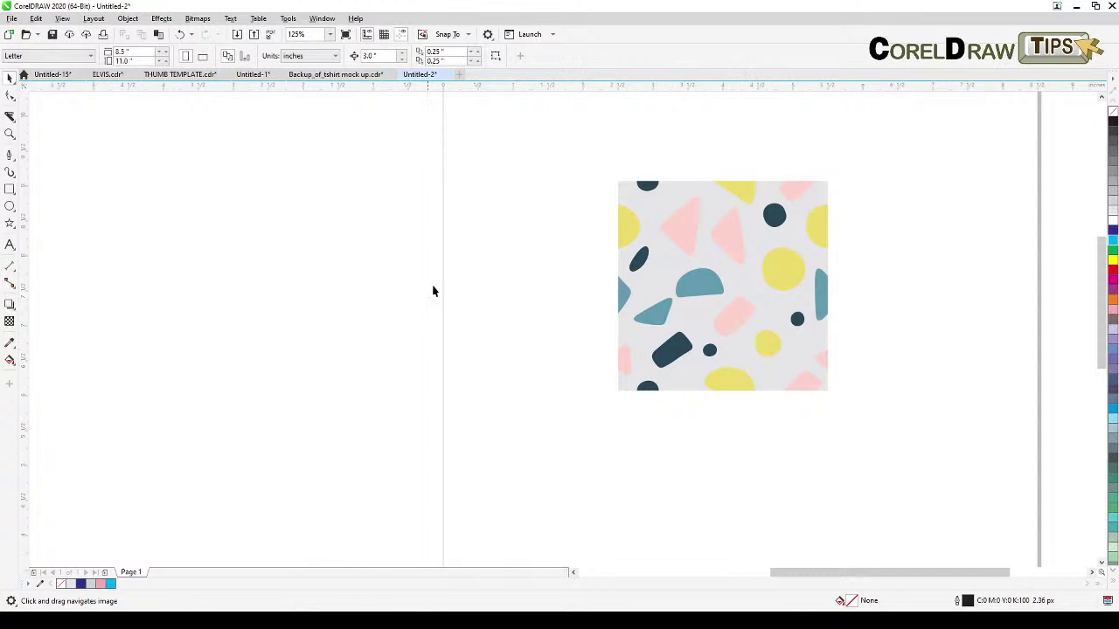
scroll(585, 224, "down", 2)
left_click_drag(585, 220, 826, 448)
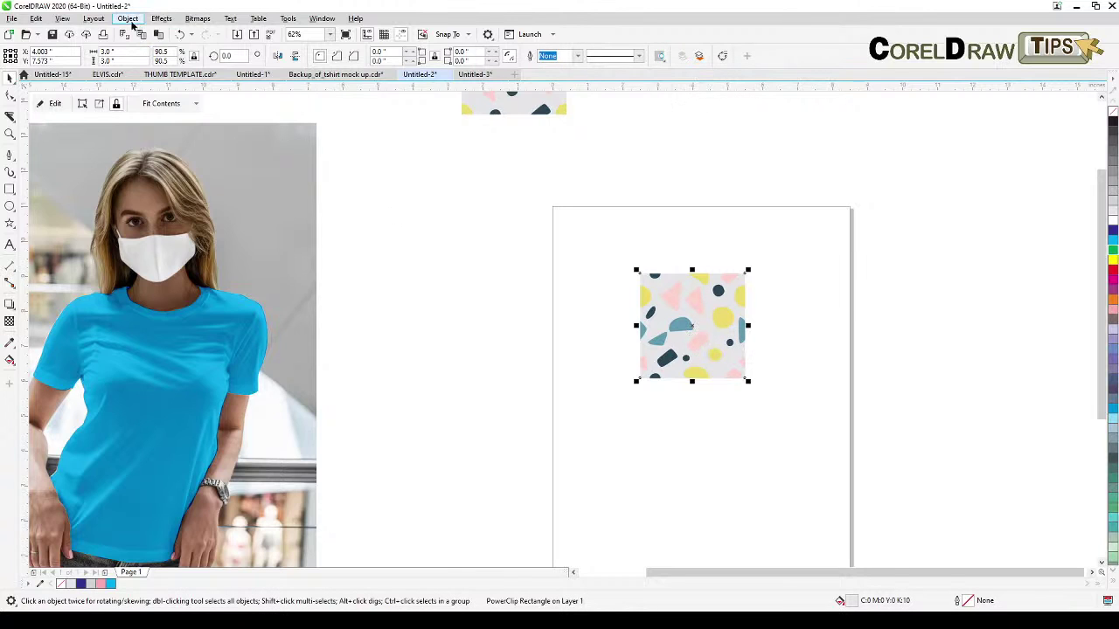
- Start Object > Create > Pattern Fill with the Vector type and confirm
left_click(128, 18)
mouse_move(132, 34)
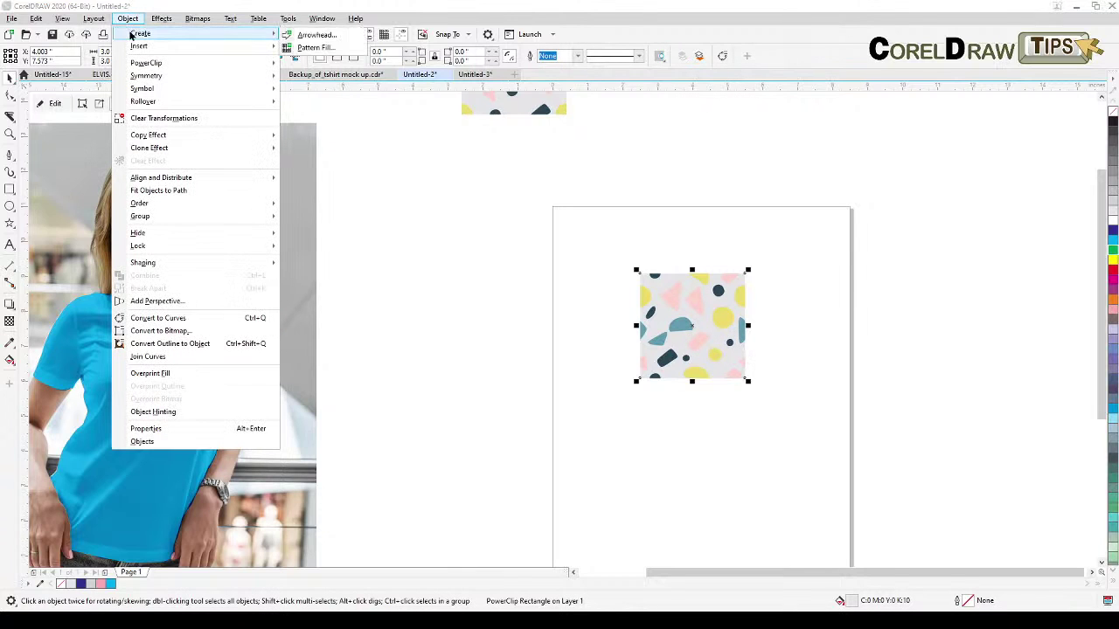
left_click(302, 54)
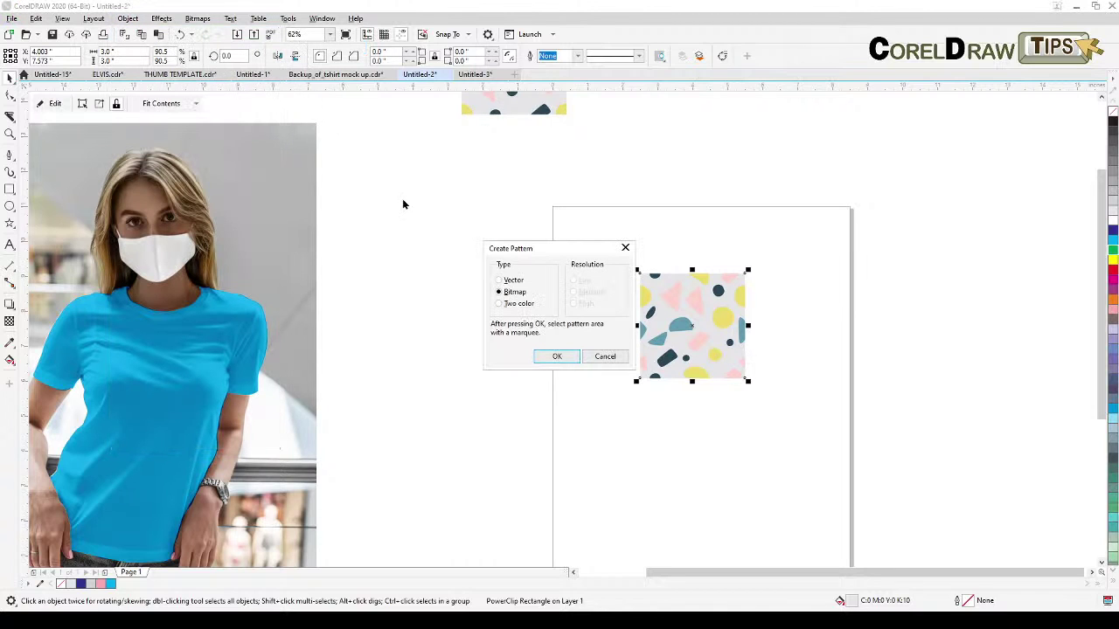
left_click(499, 280)
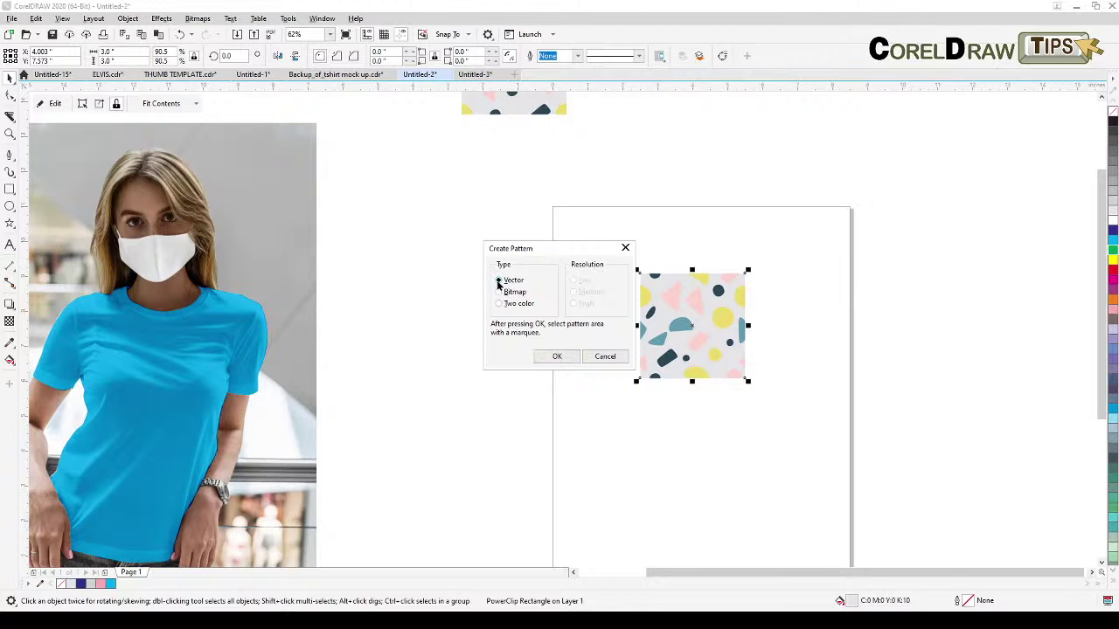
left_click(561, 355)
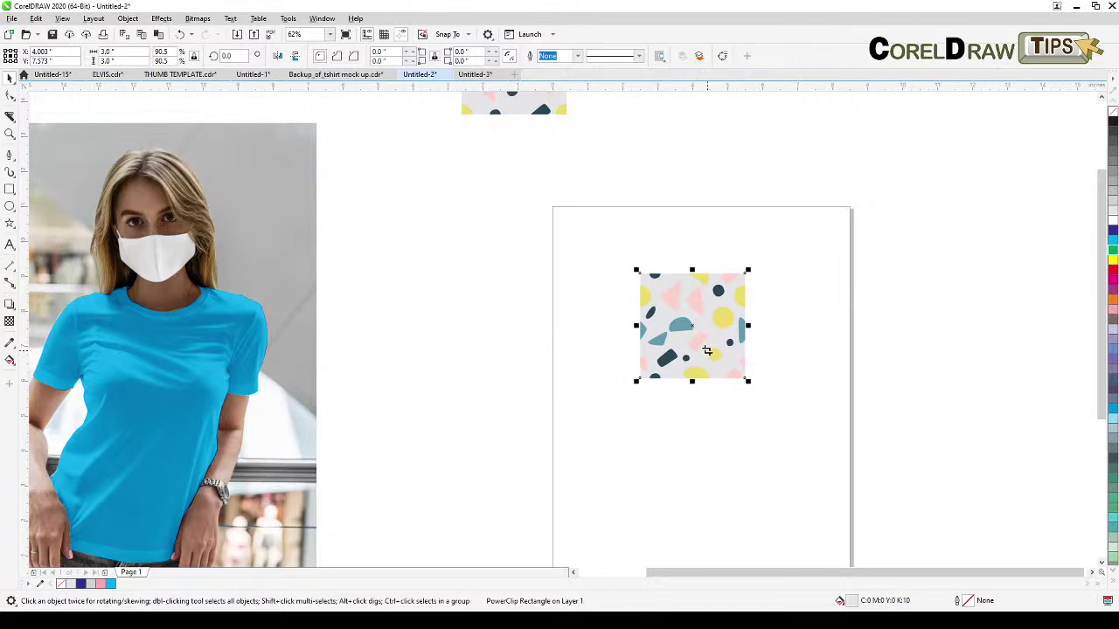
- Mark the pattern area from the tile's top-left to bottom-right corner and accept it
scroll(704, 352, "up", 2)
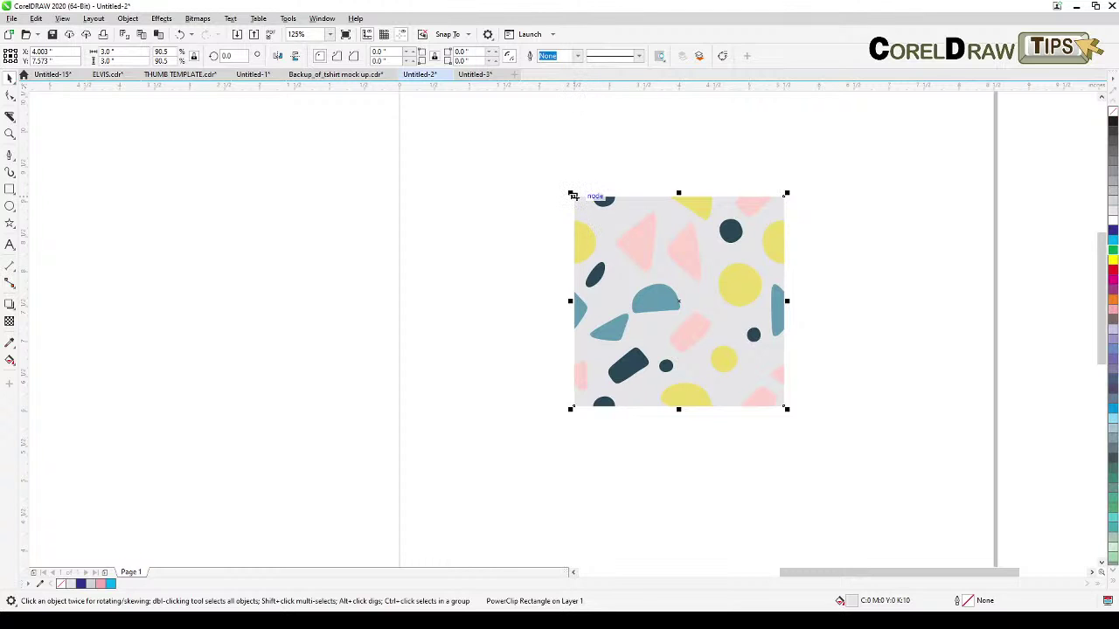
left_click_drag(573, 196, 786, 407)
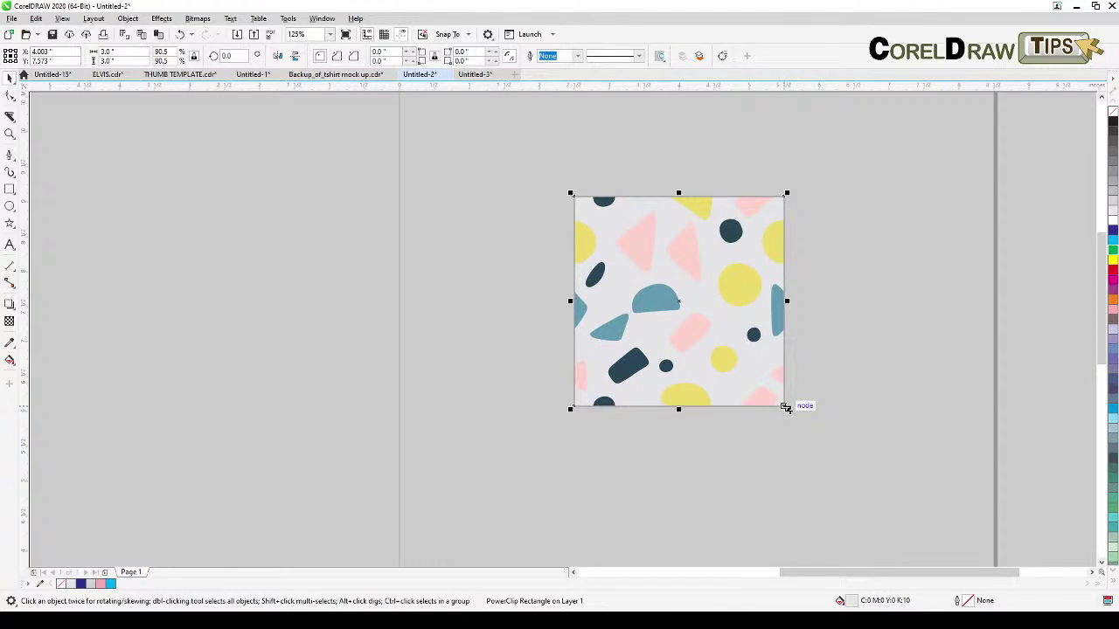
left_click_drag(786, 406, 786, 408)
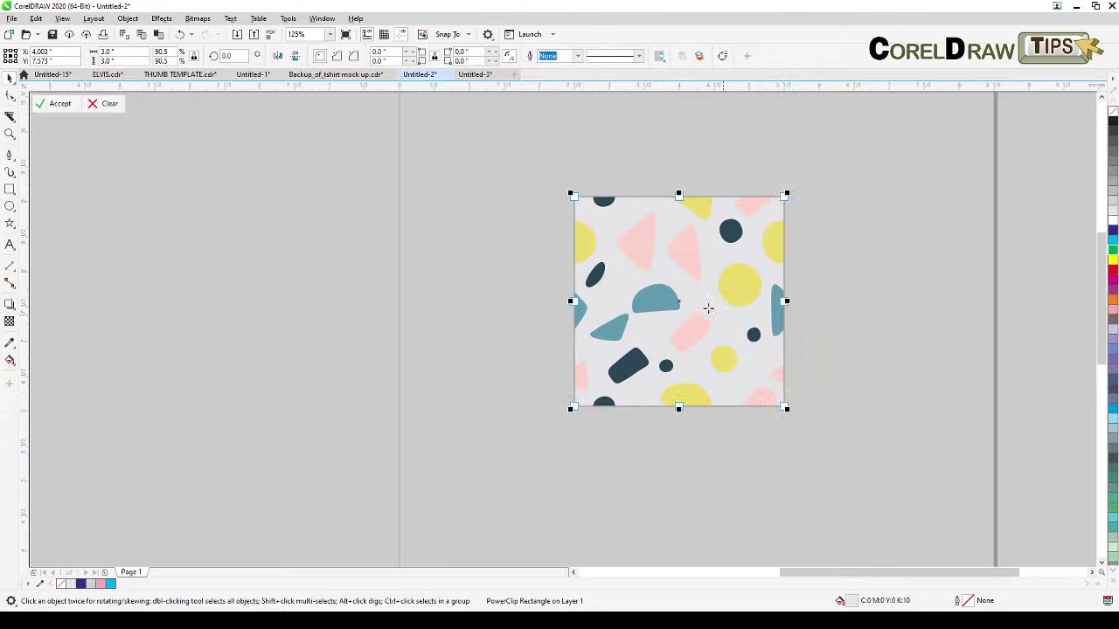
left_click(60, 104)
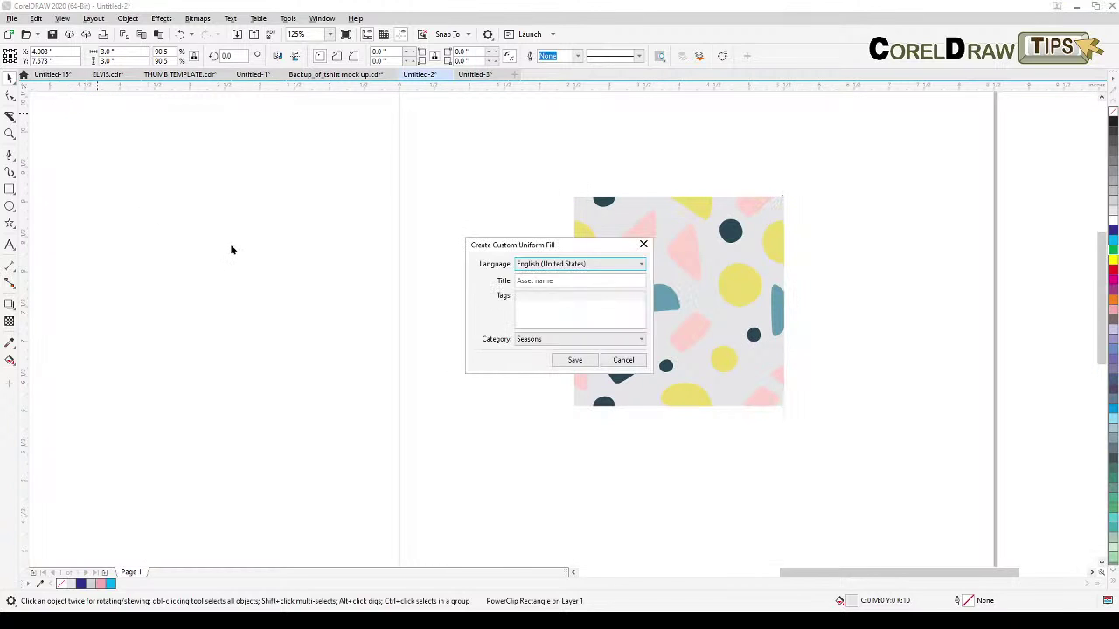
- Title and tag the new pattern, choose the Abstract category, and save it as a custom fill
left_click(577, 282)
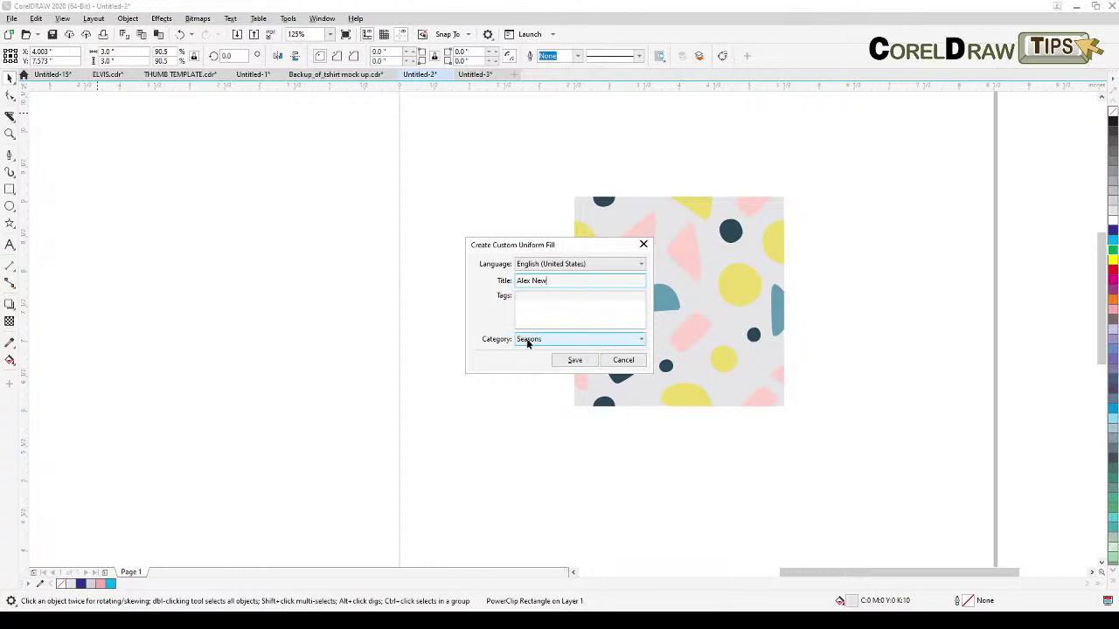
left_click(553, 299)
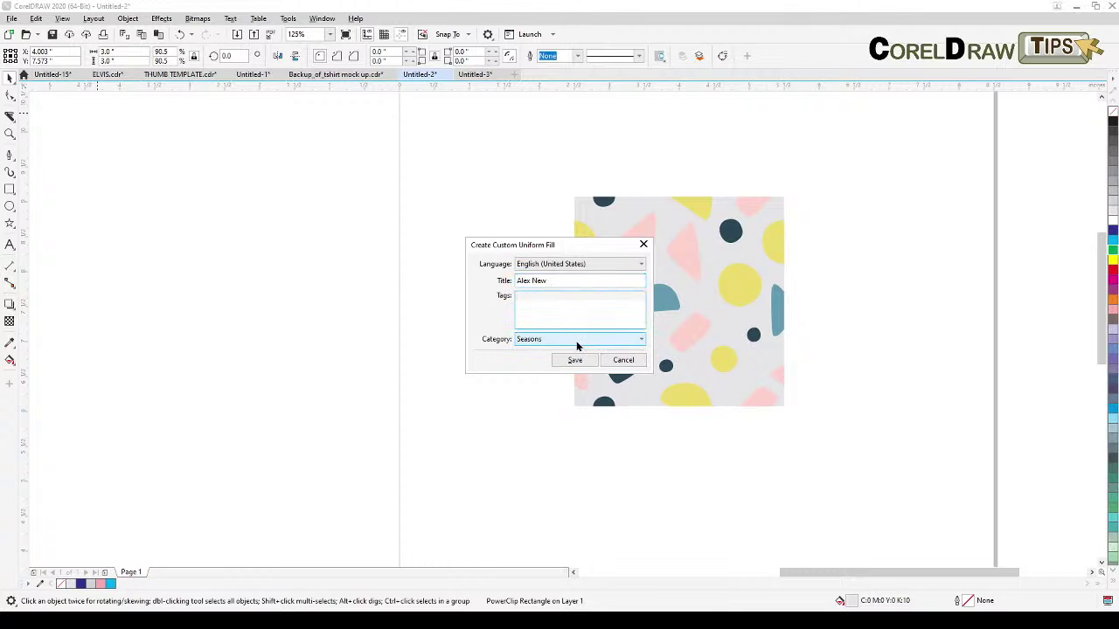
left_click(578, 342)
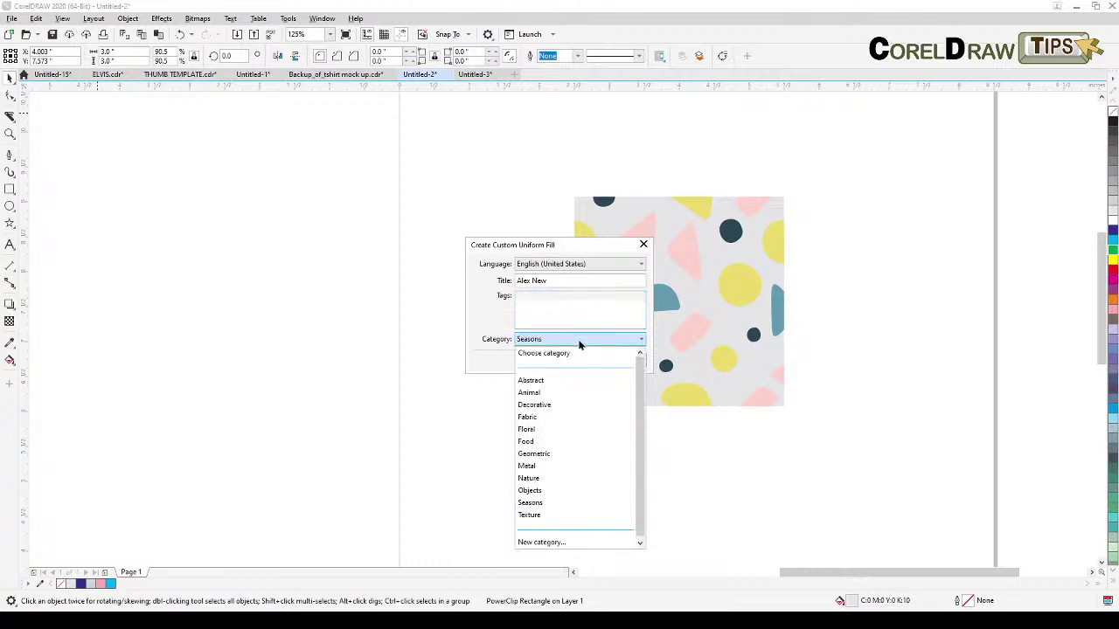
left_click(546, 380)
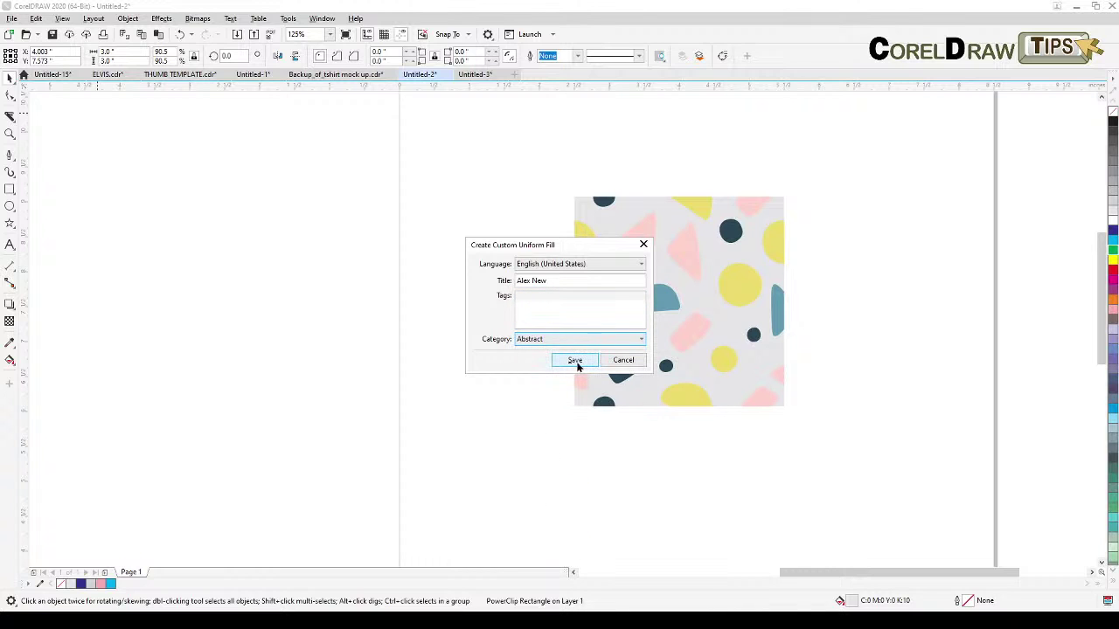
left_click(575, 362)
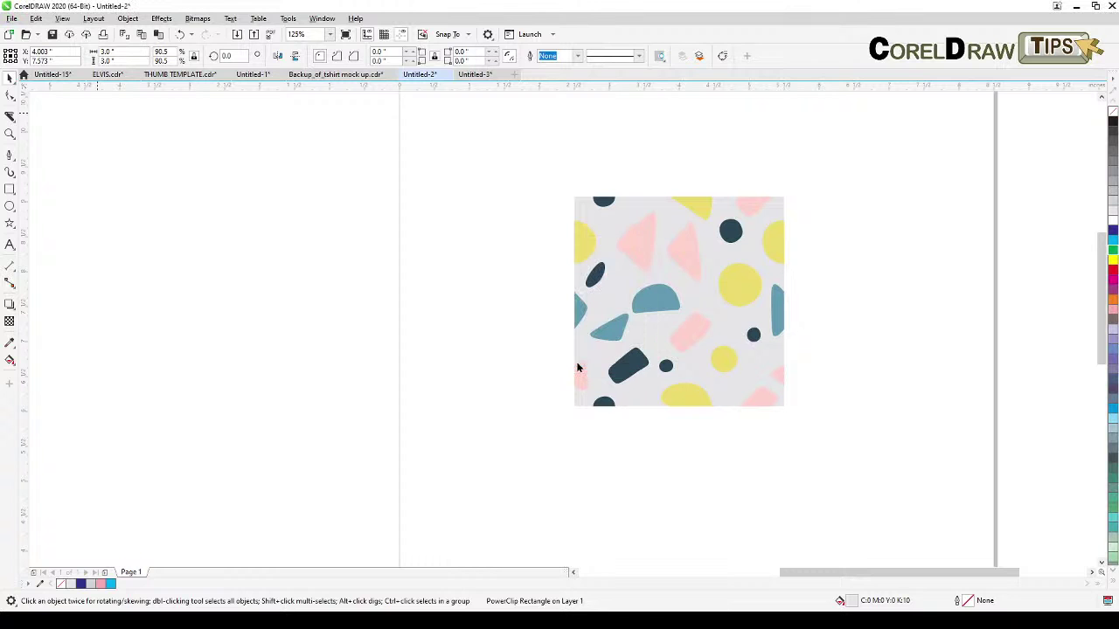
- Draw a large circle beside the T-shirt mockup page with the Ellipse tool
scroll(472, 350, "down", 2)
left_click_drag(457, 365, 609, 376)
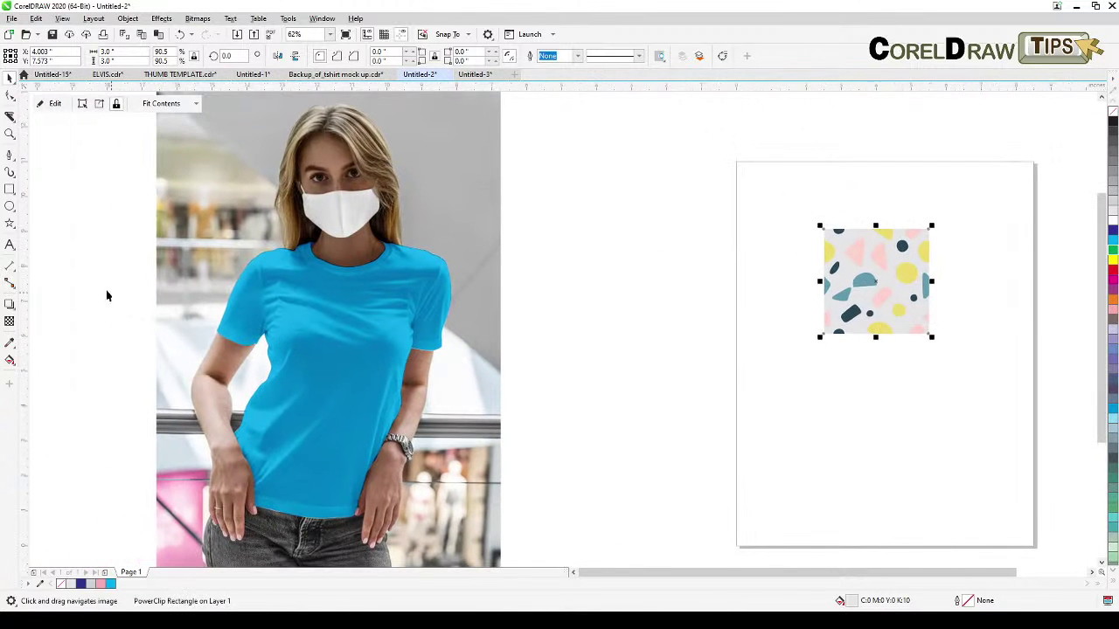
left_click(10, 188)
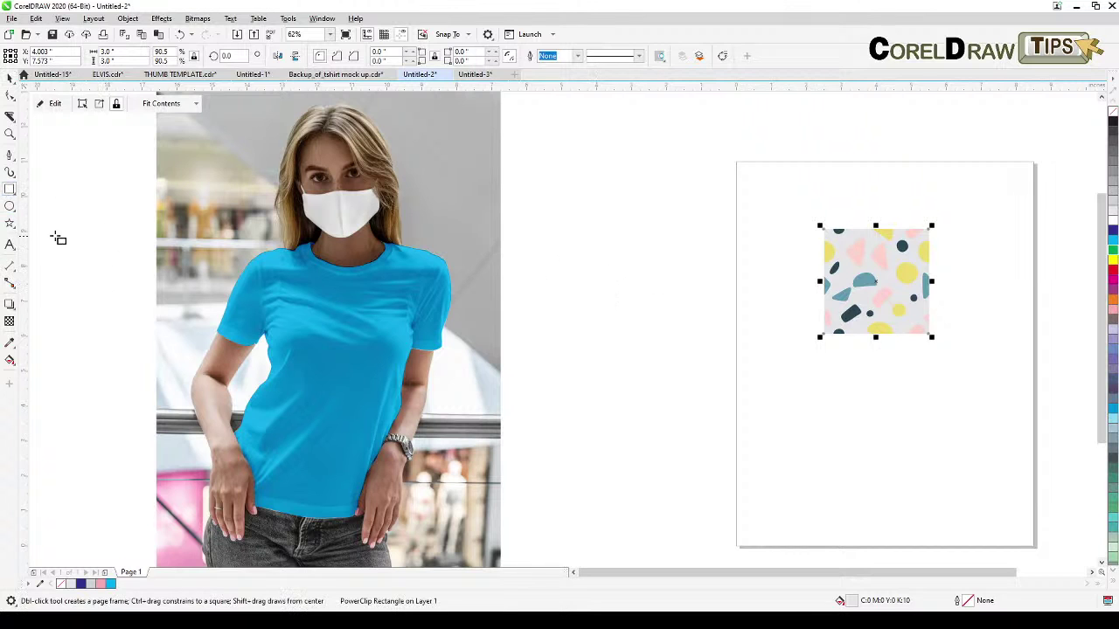
left_click(10, 206)
left_click_drag(543, 198, 789, 462)
key("space")
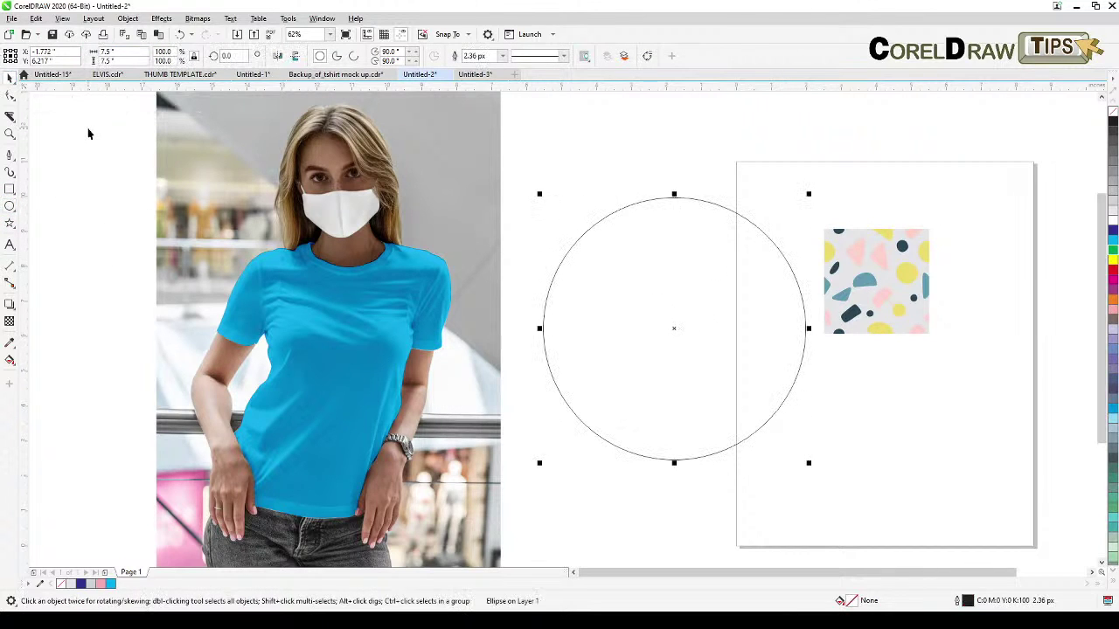
- Fill the circle with the saved pastel vector pattern from the Abstract category
left_click(11, 363)
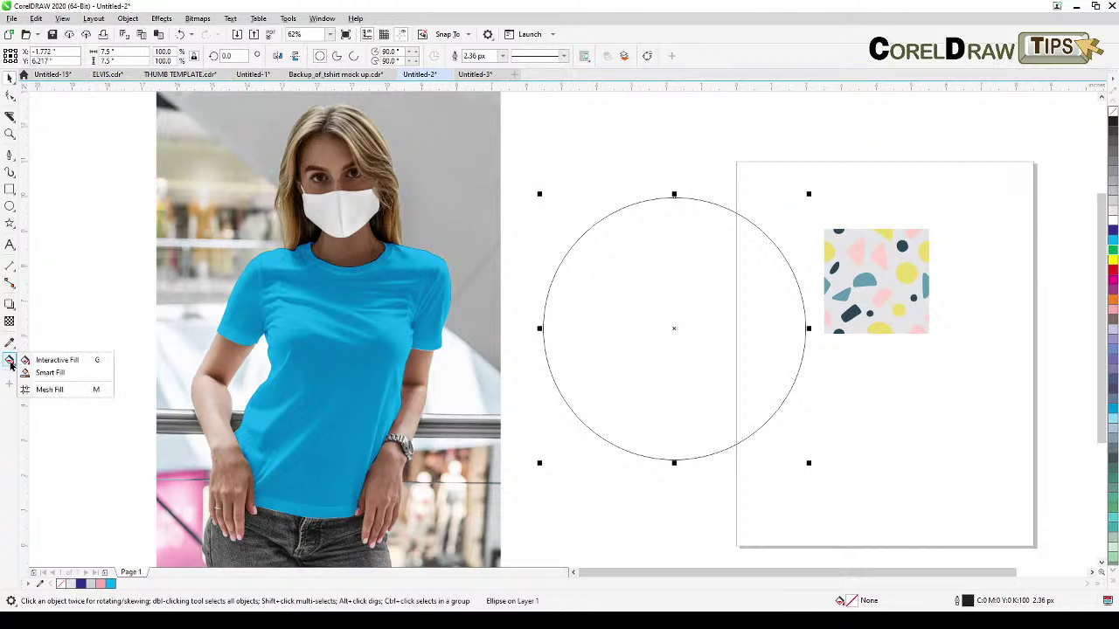
left_click(35, 363)
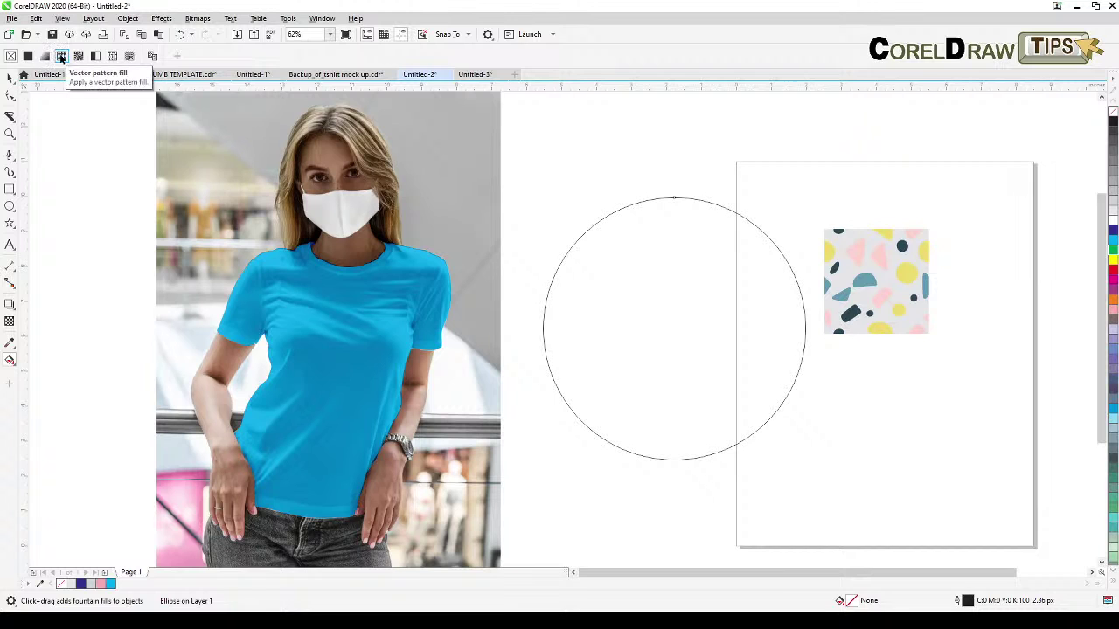
left_click(62, 57)
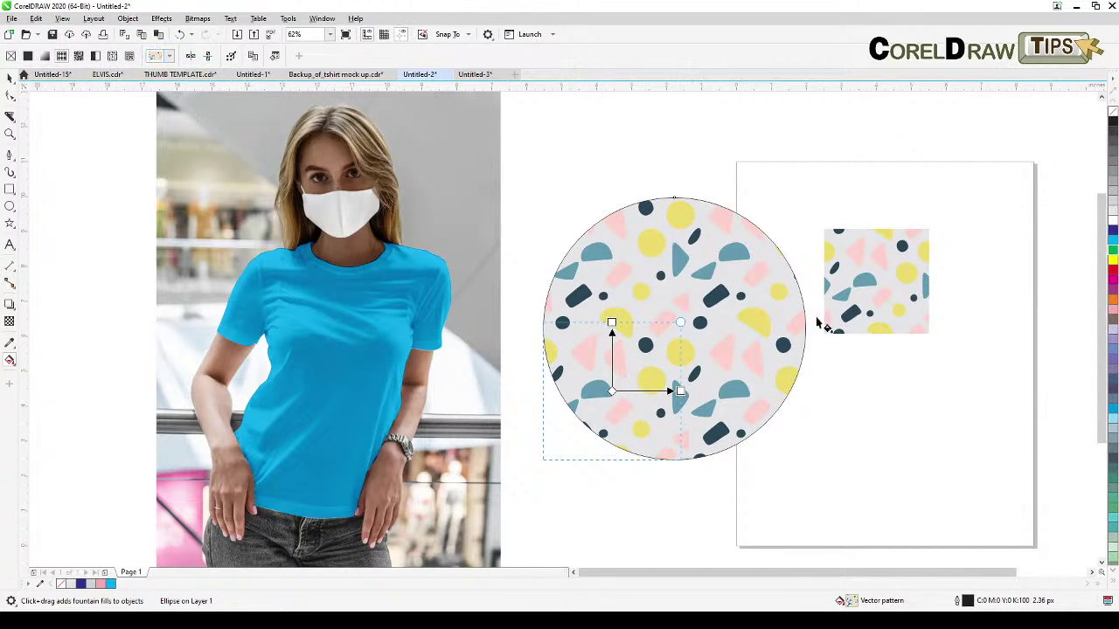
left_click(167, 56)
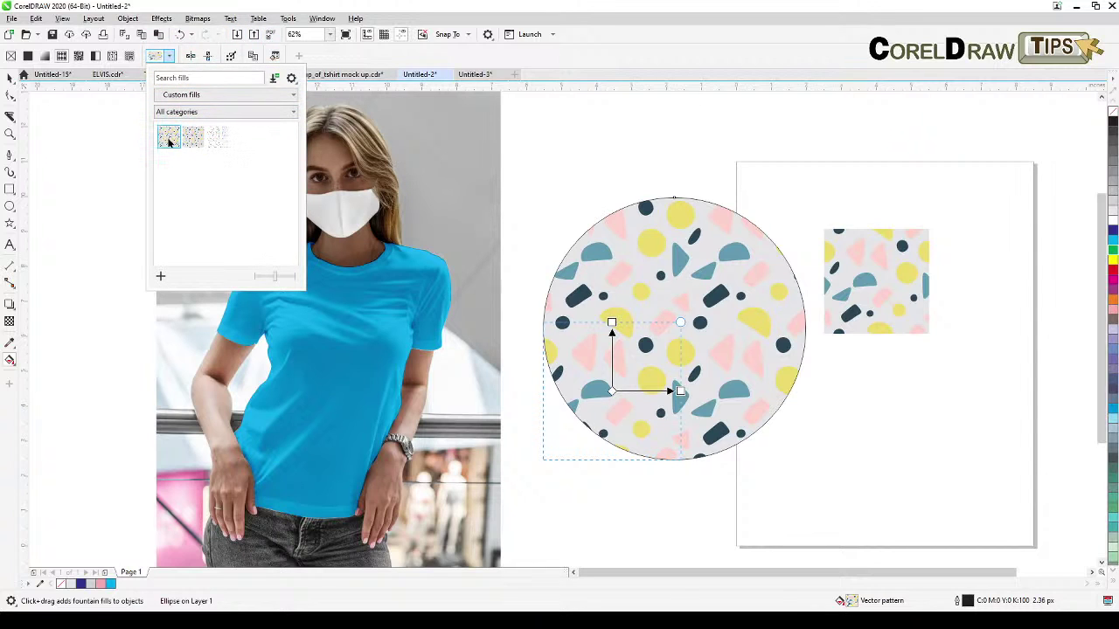
left_click(181, 114)
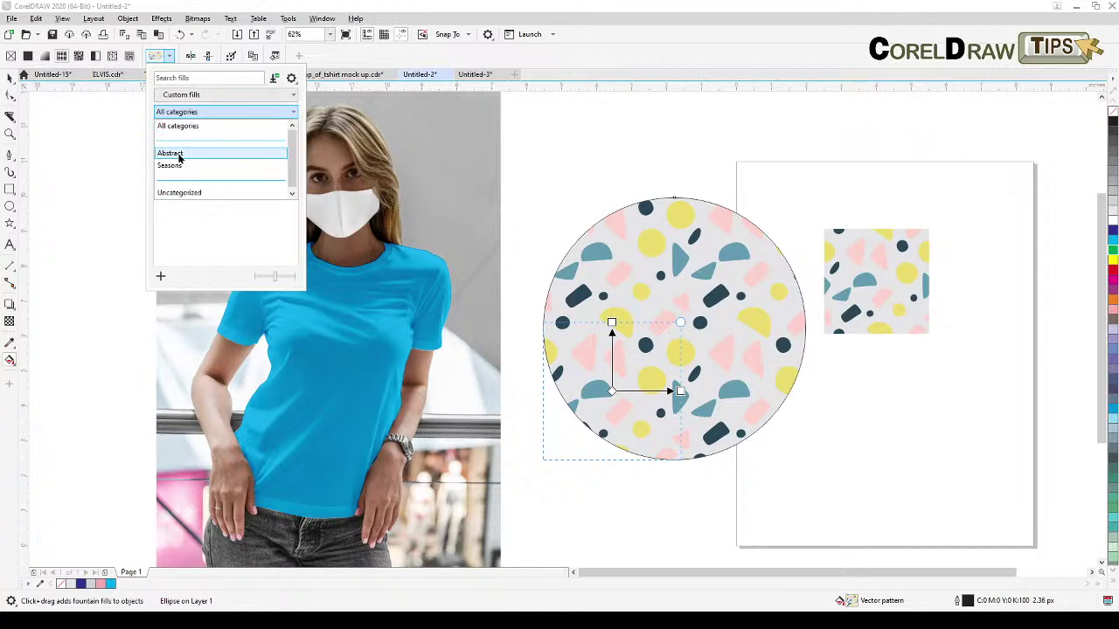
left_click(179, 154)
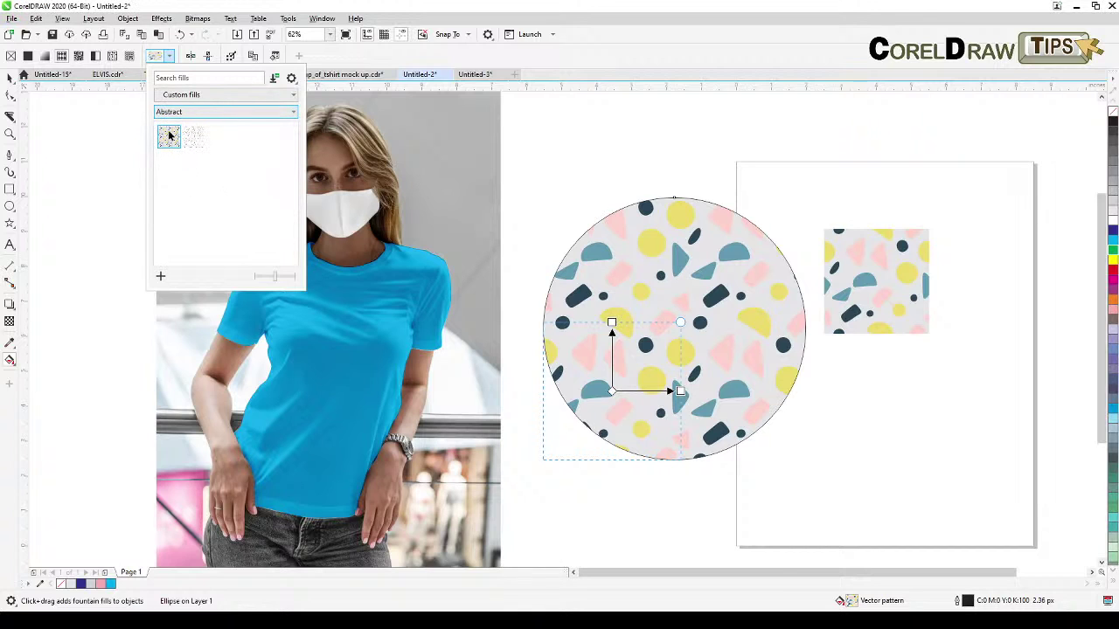
left_click(169, 137)
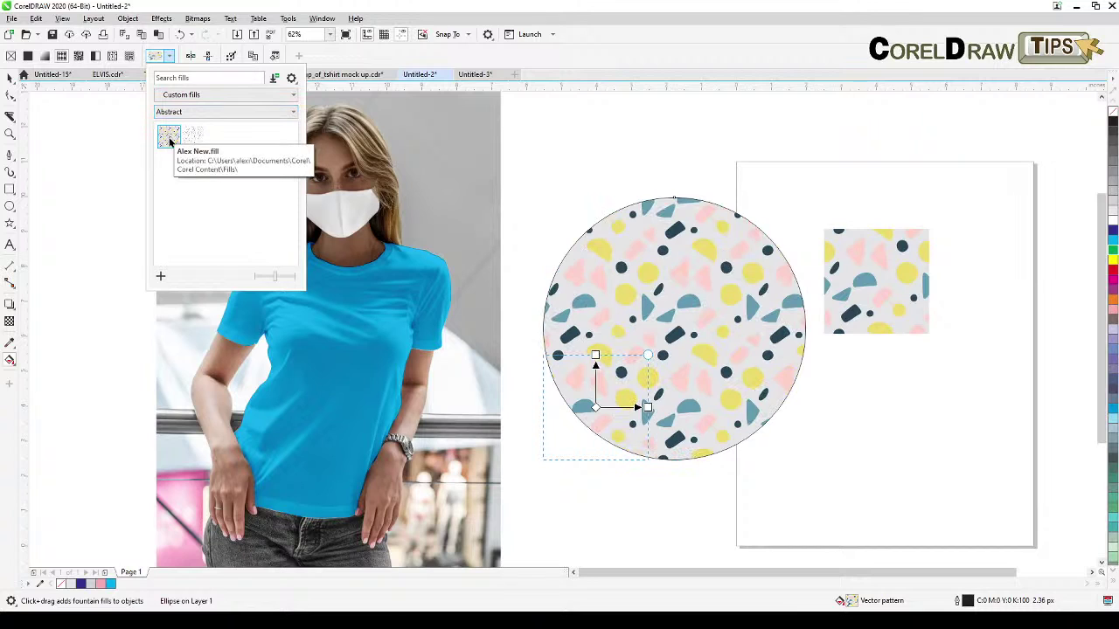
left_click(169, 140)
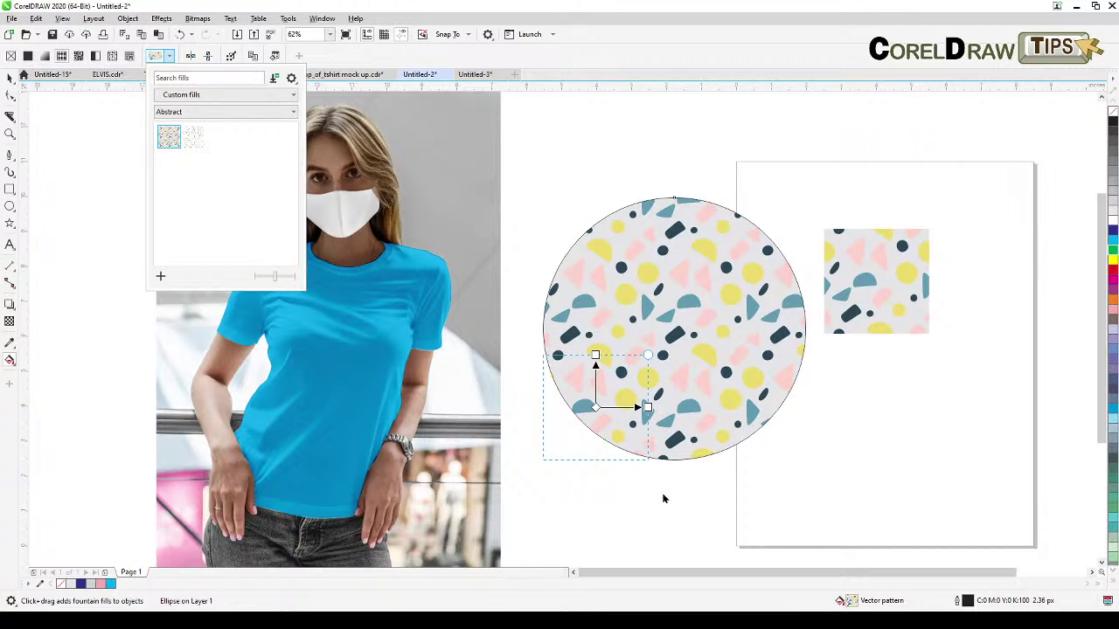
left_click(744, 518)
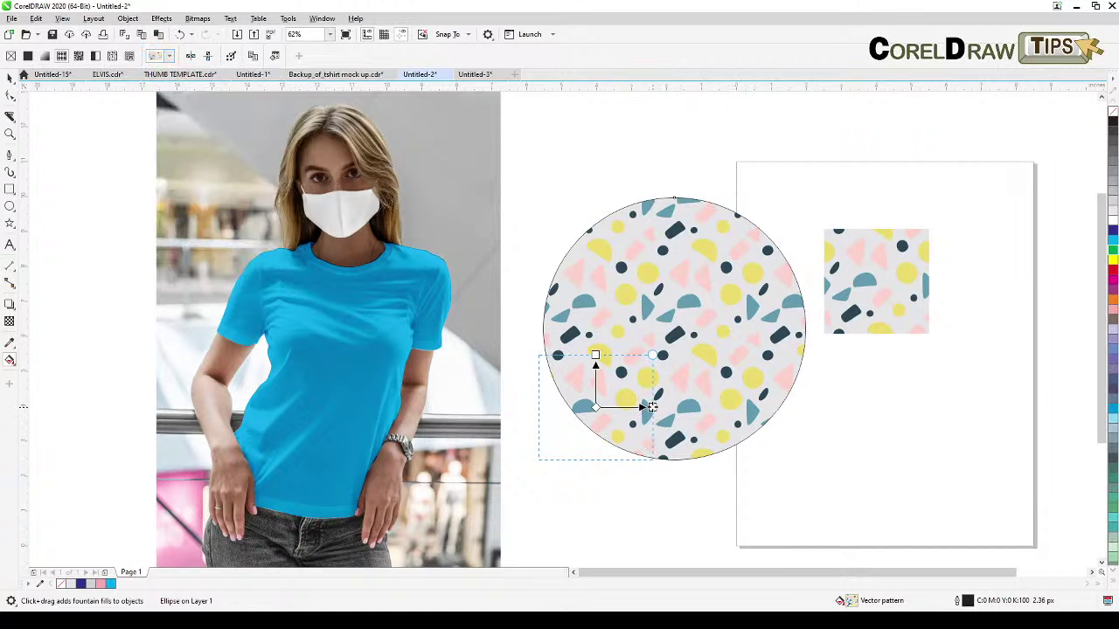
- Drag the pattern tile handles to shrink the circle's fill into a small, dense tiling
left_click_drag(648, 407, 652, 403)
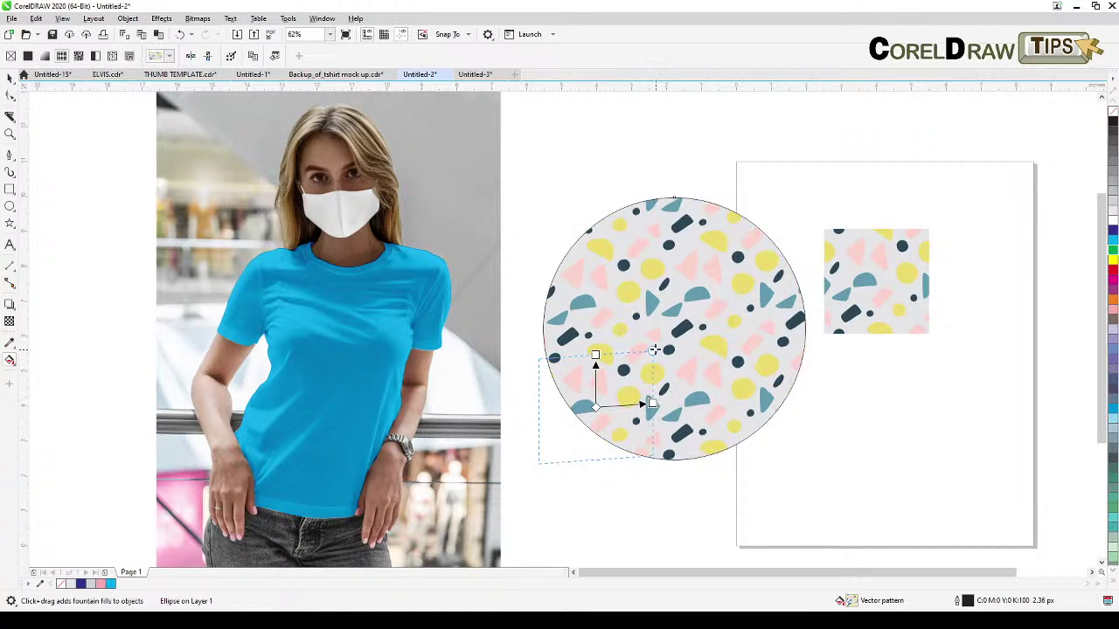
left_click_drag(653, 349, 693, 305)
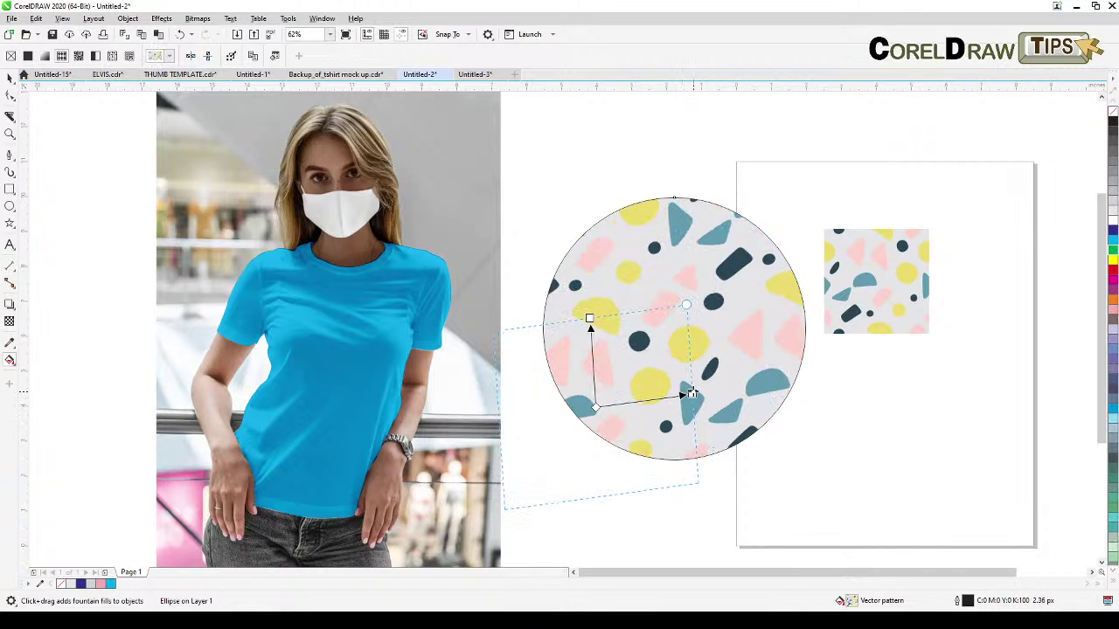
left_click_drag(687, 393, 698, 396)
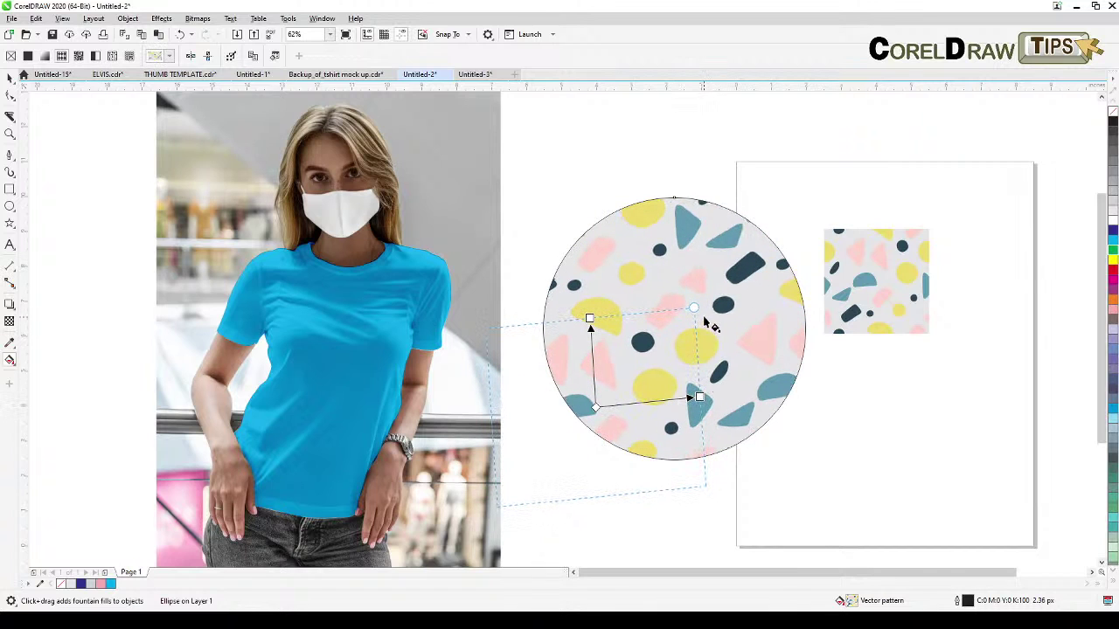
left_click_drag(693, 306, 601, 369)
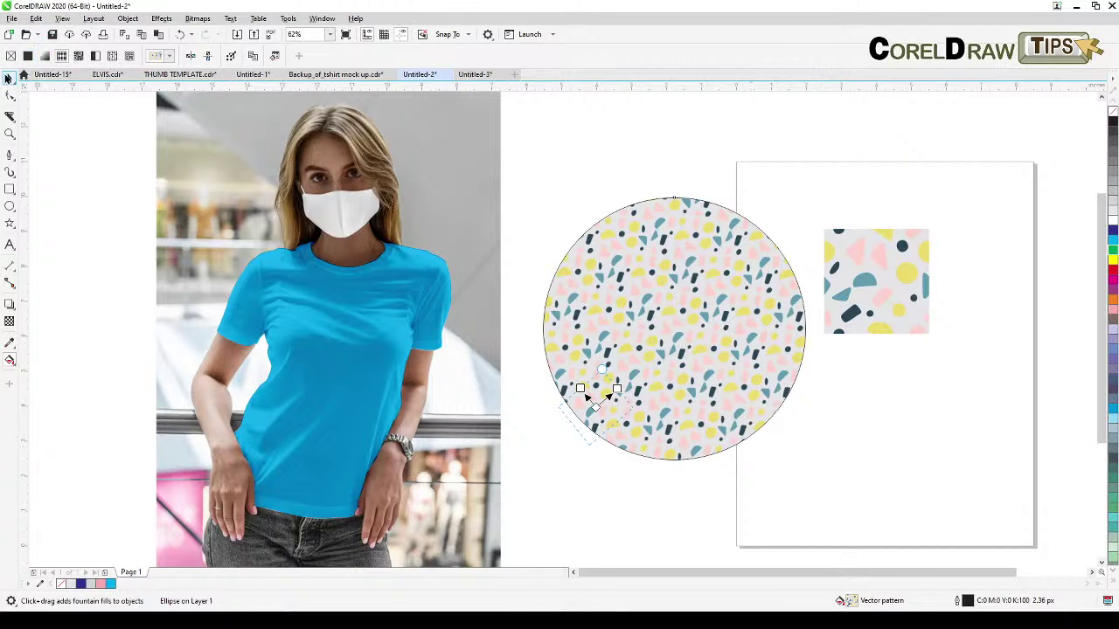
left_click(10, 77)
- Delete the test circle and select the blue shirt overlay on the mockup
key("Delete")
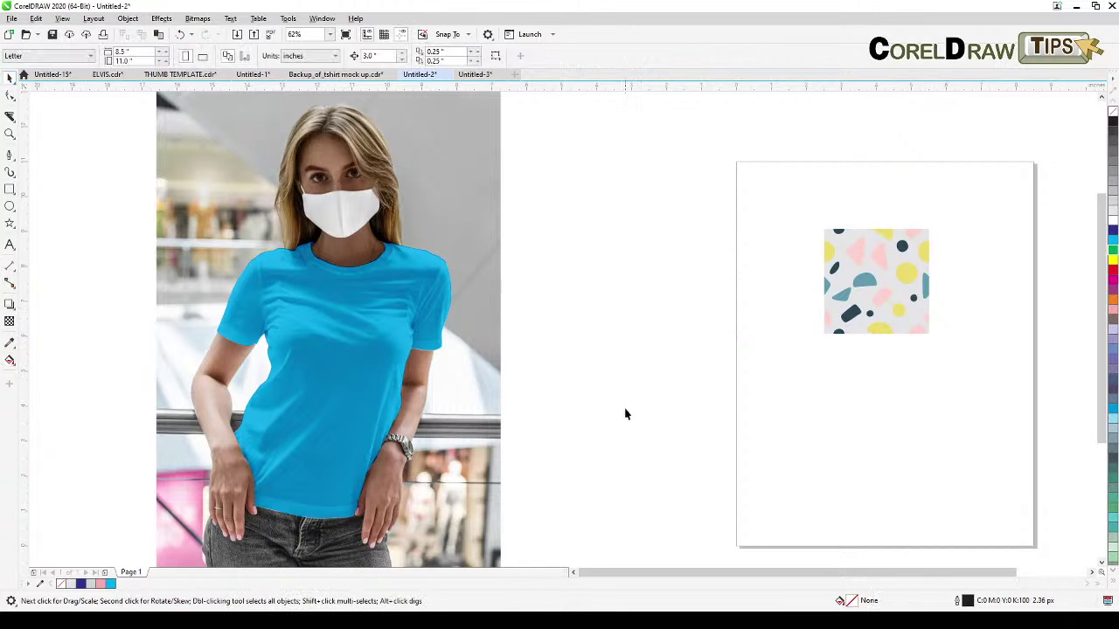
left_click_drag(624, 412, 749, 370)
left_click_drag(464, 269, 461, 293)
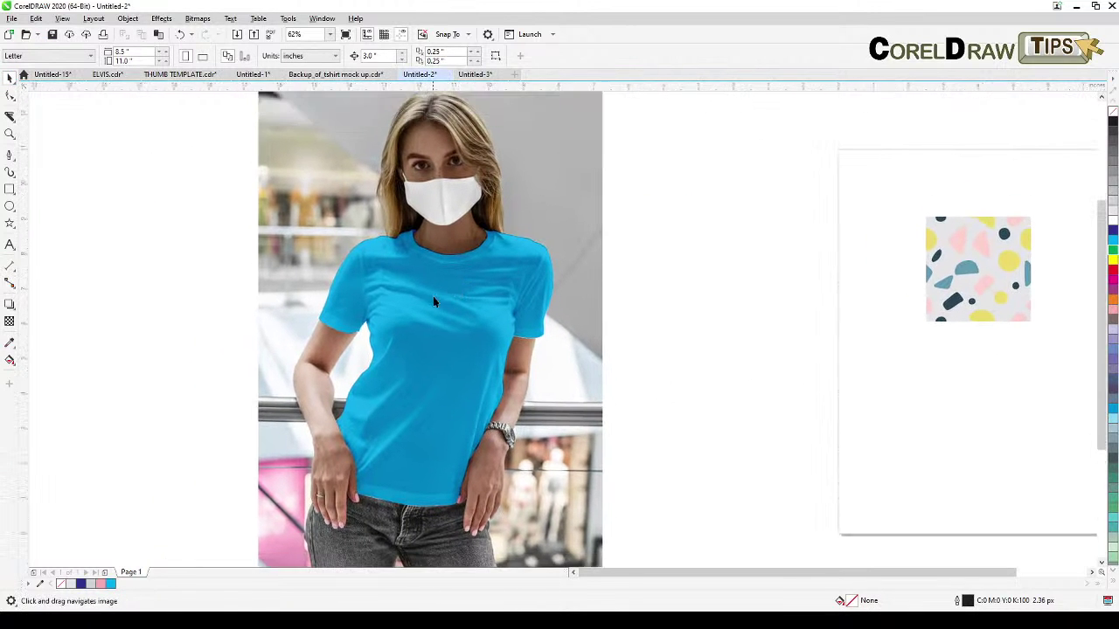
left_click(441, 324)
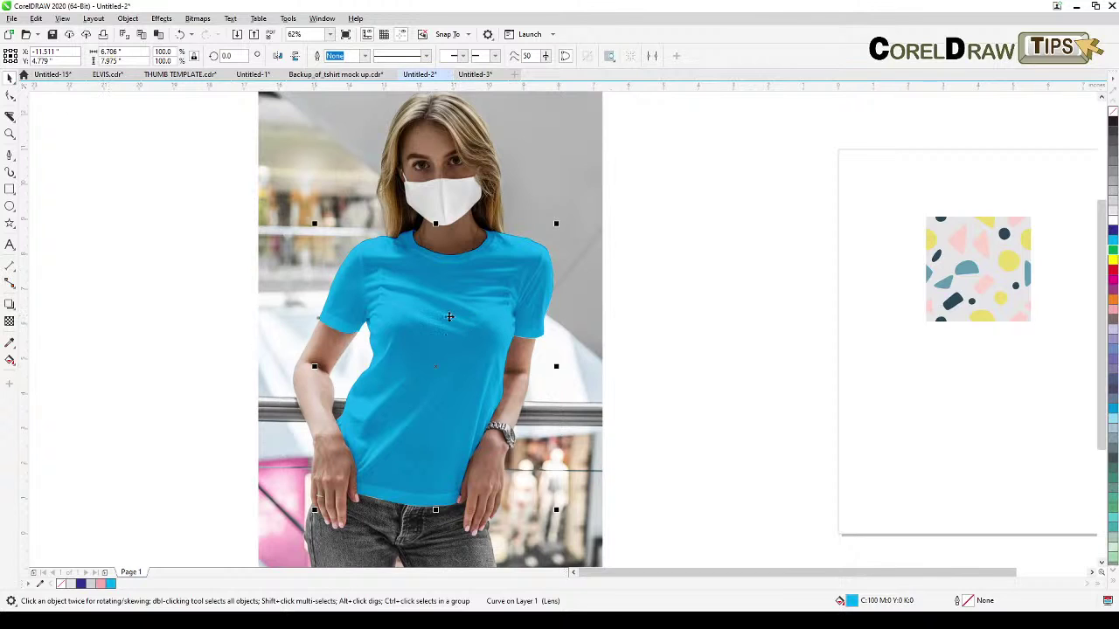
- Give the shirt a uniform transparency in Subtract mode at 10
left_click(9, 321)
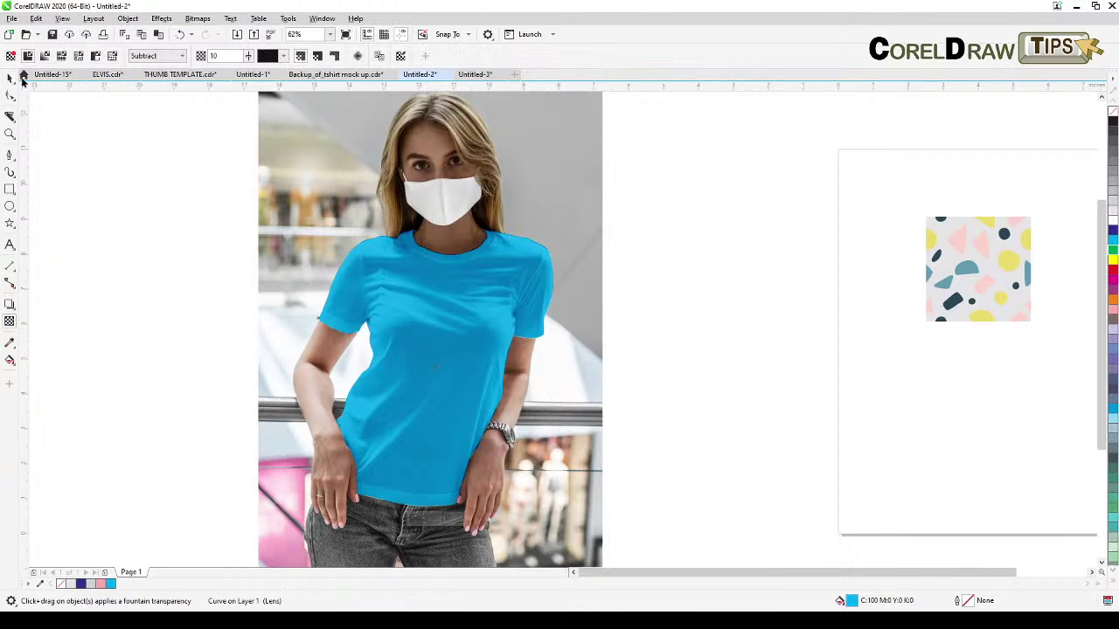
left_click(9, 56)
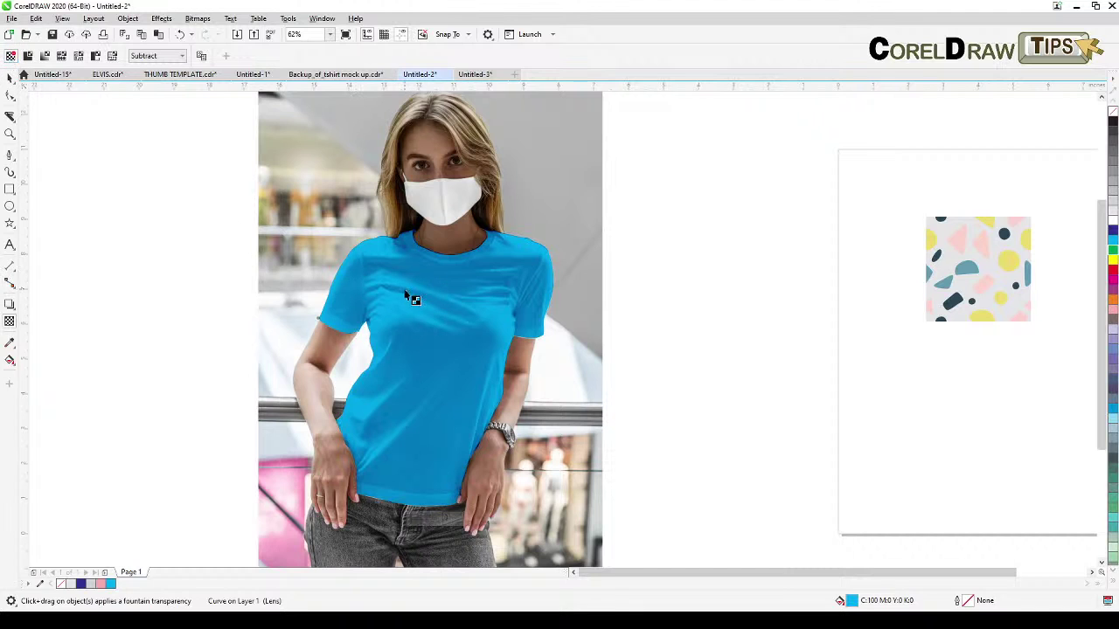
left_click(180, 56)
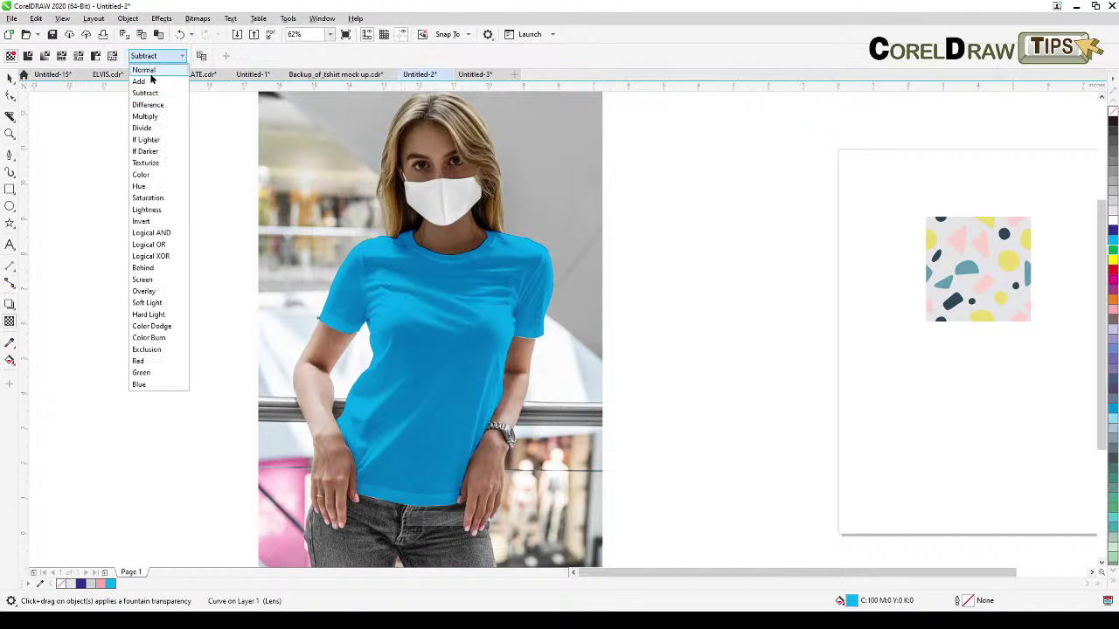
left_click(148, 70)
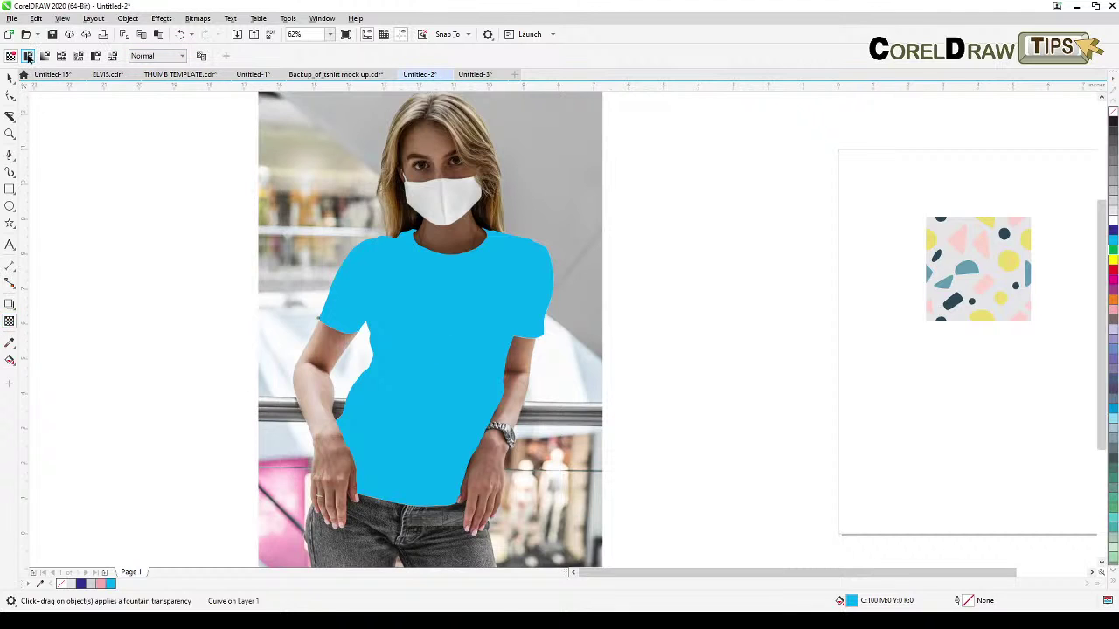
left_click(28, 56)
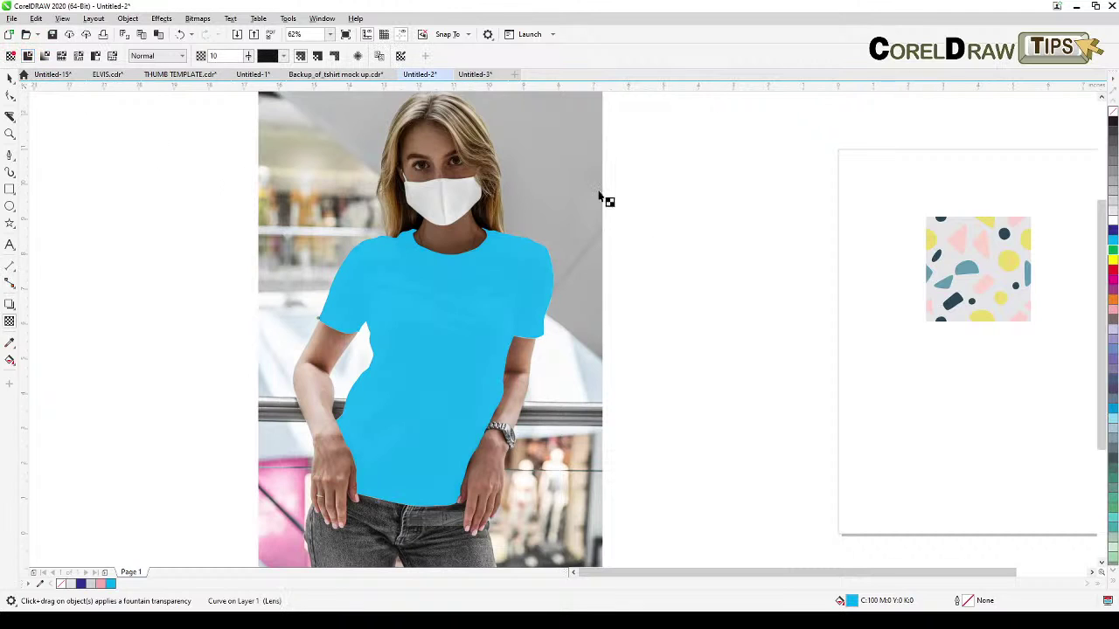
left_click(182, 56)
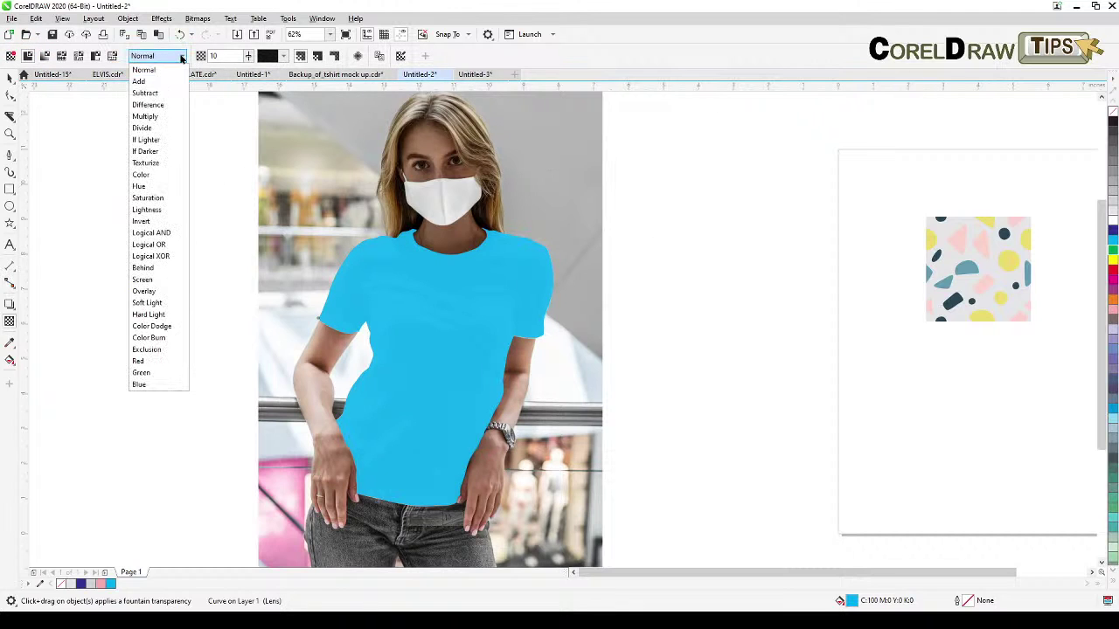
left_click(154, 94)
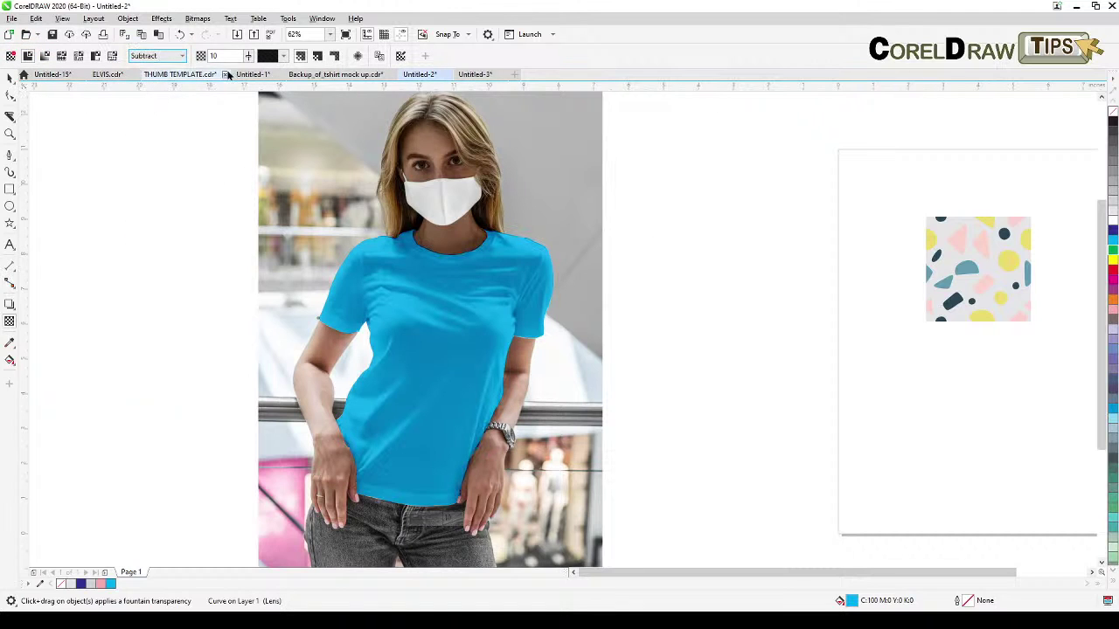
left_click(248, 56)
left_click_drag(245, 70, 249, 66)
left_click(250, 60)
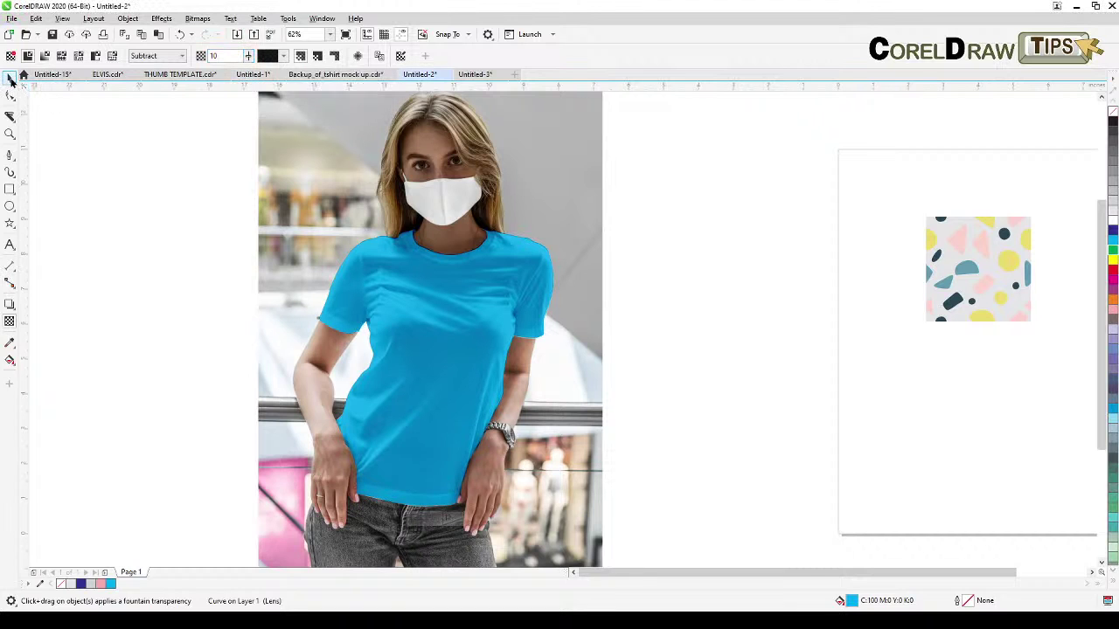
- Choose the Interactive Fill tool for the selected shirt
left_click(10, 79)
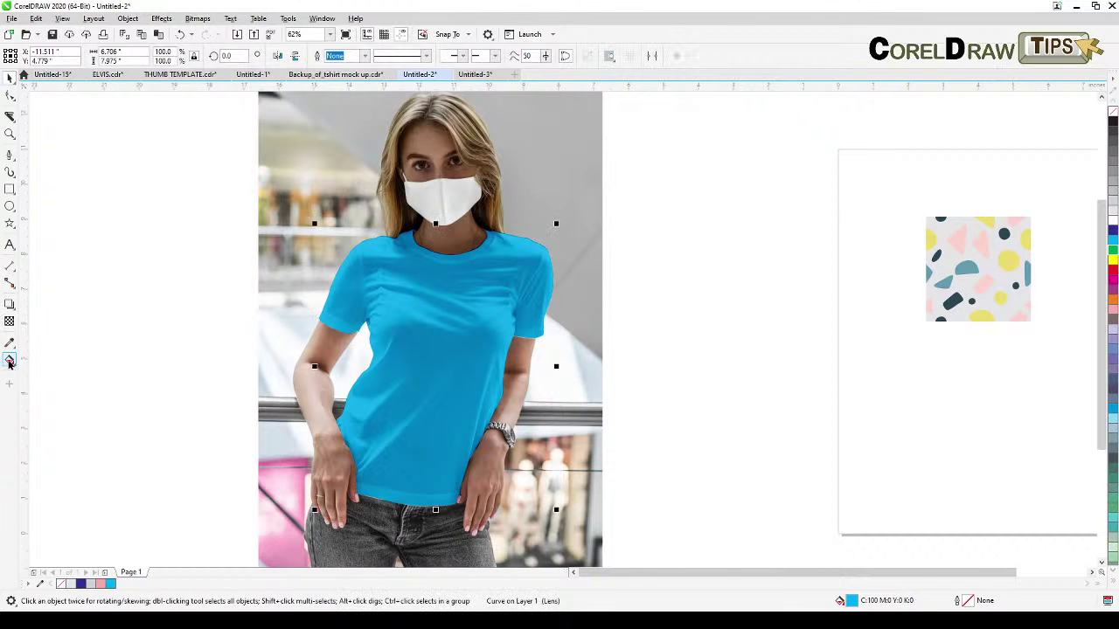
left_click(11, 361)
left_click(49, 368)
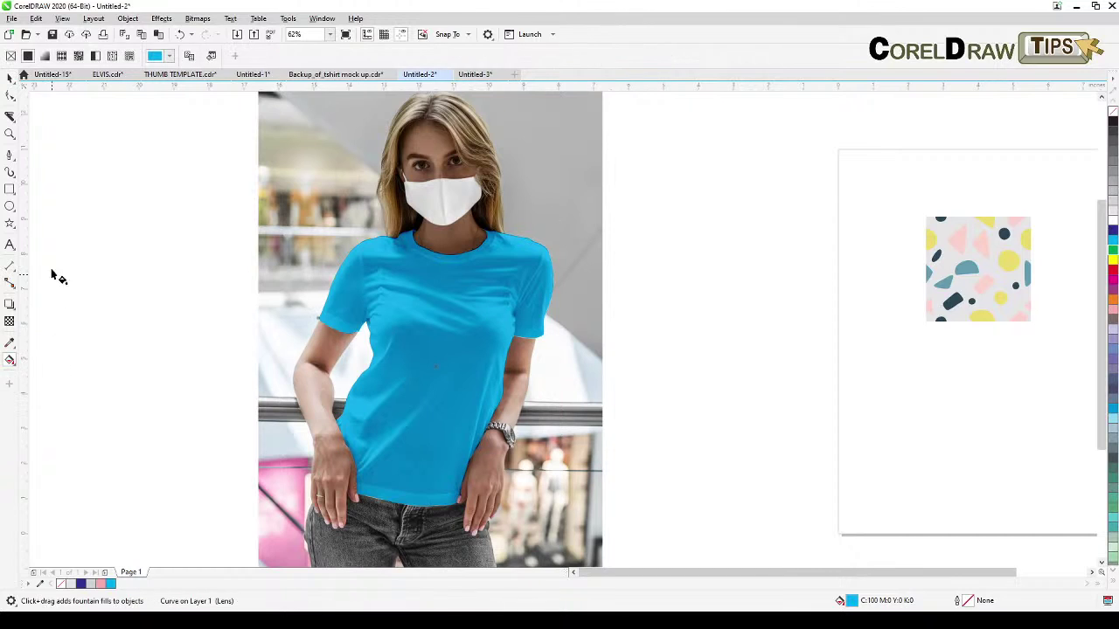
- Apply the vector pattern fill to the shirt, then scale the tiles down and rotate them slightly
left_click(62, 56)
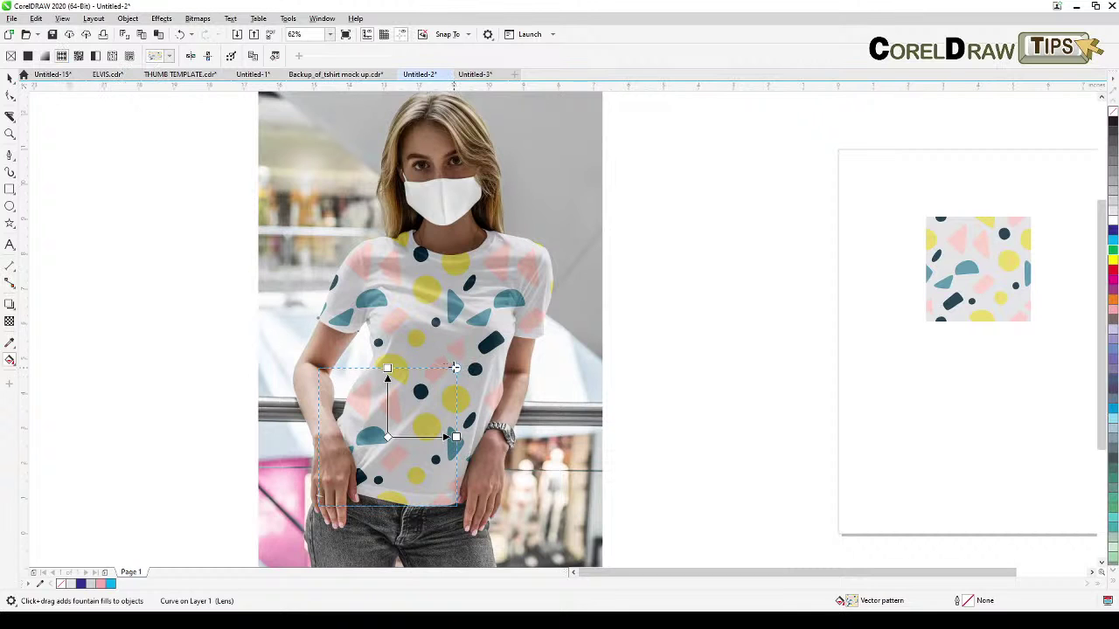
left_click_drag(456, 368, 423, 391)
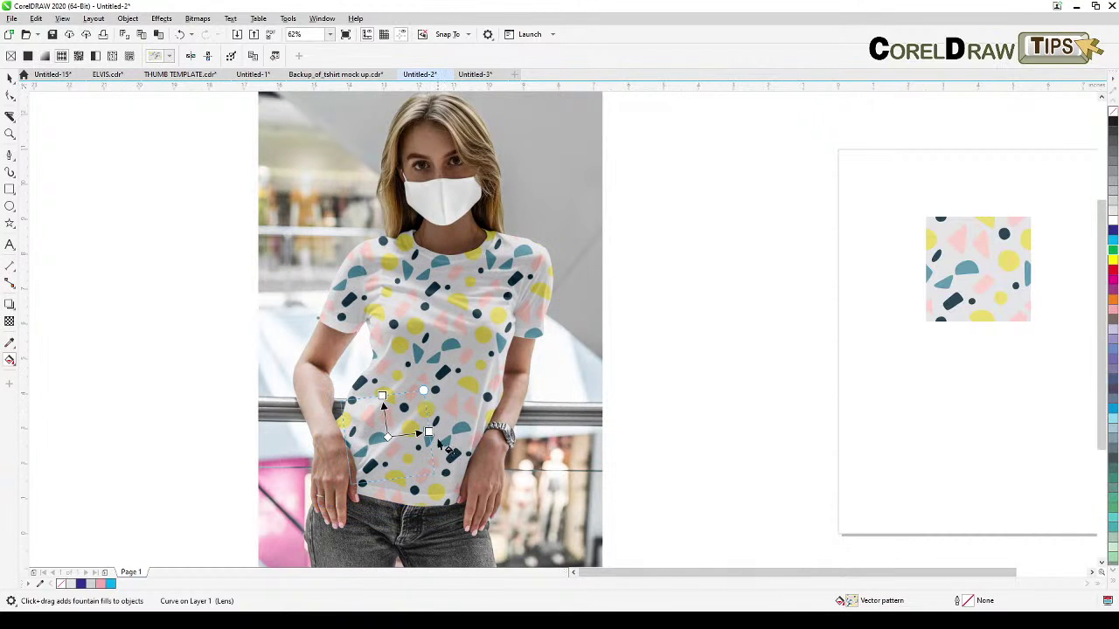
mouse_move(429, 432)
left_mouse_down()
mouse_move(451, 430)
mouse_move(429, 429)
left_mouse_up()
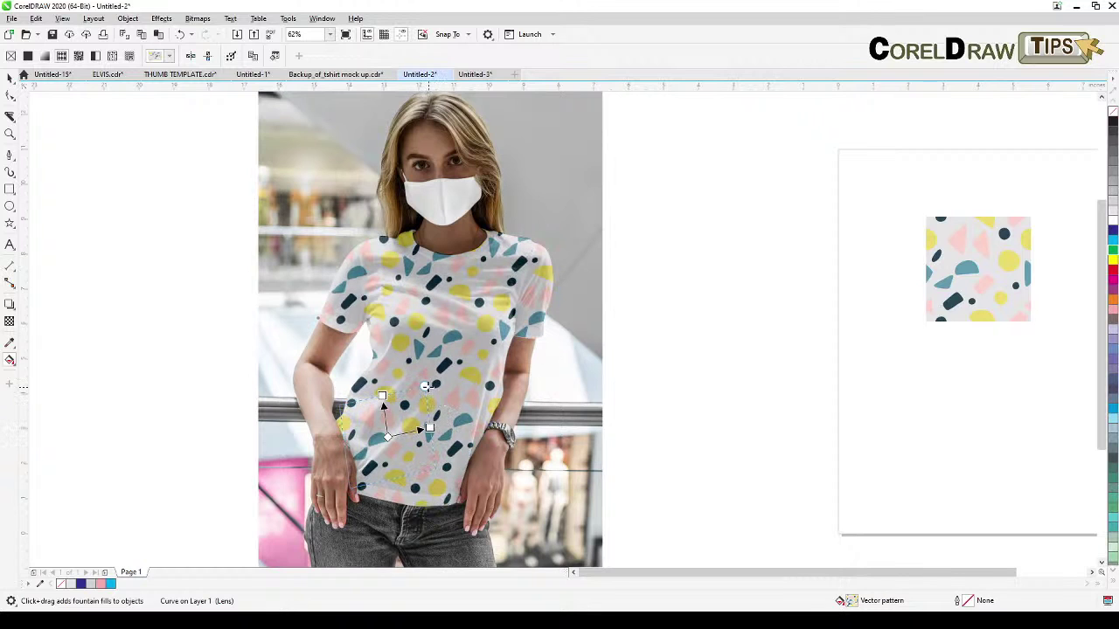
left_click_drag(425, 386, 408, 389)
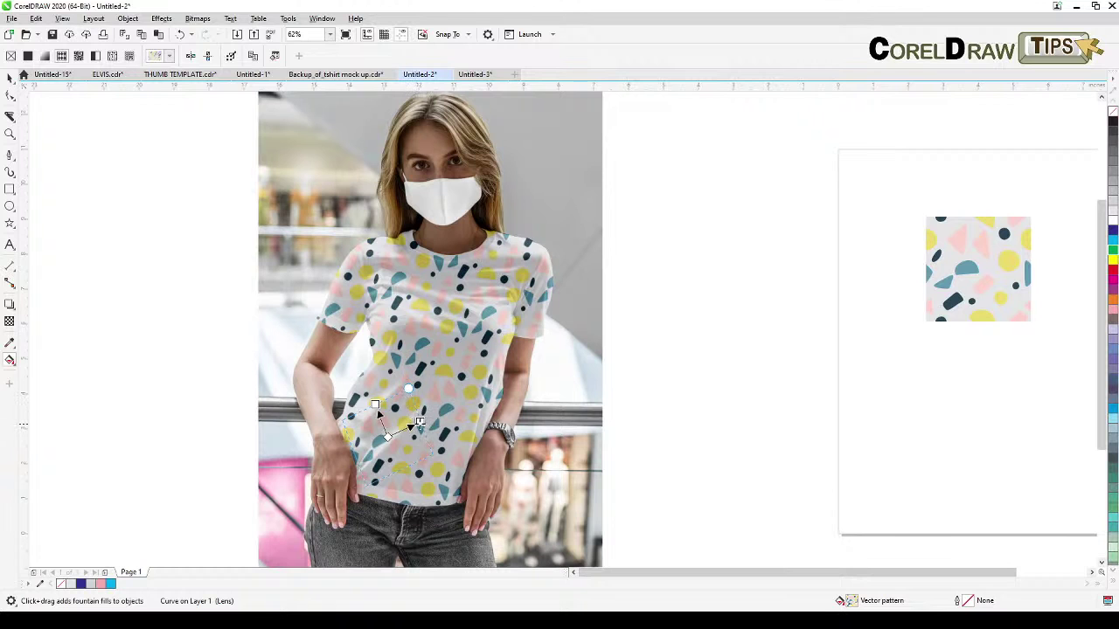
left_click_drag(419, 422, 421, 424)
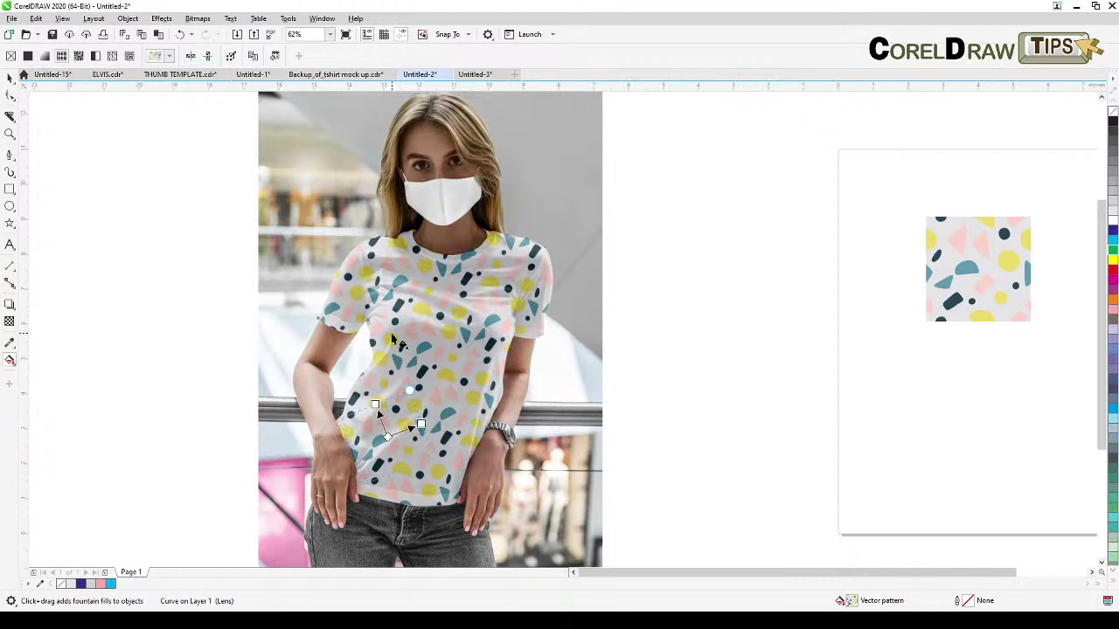
scroll(388, 319, "up", 2)
scroll(388, 319, "up", 2)
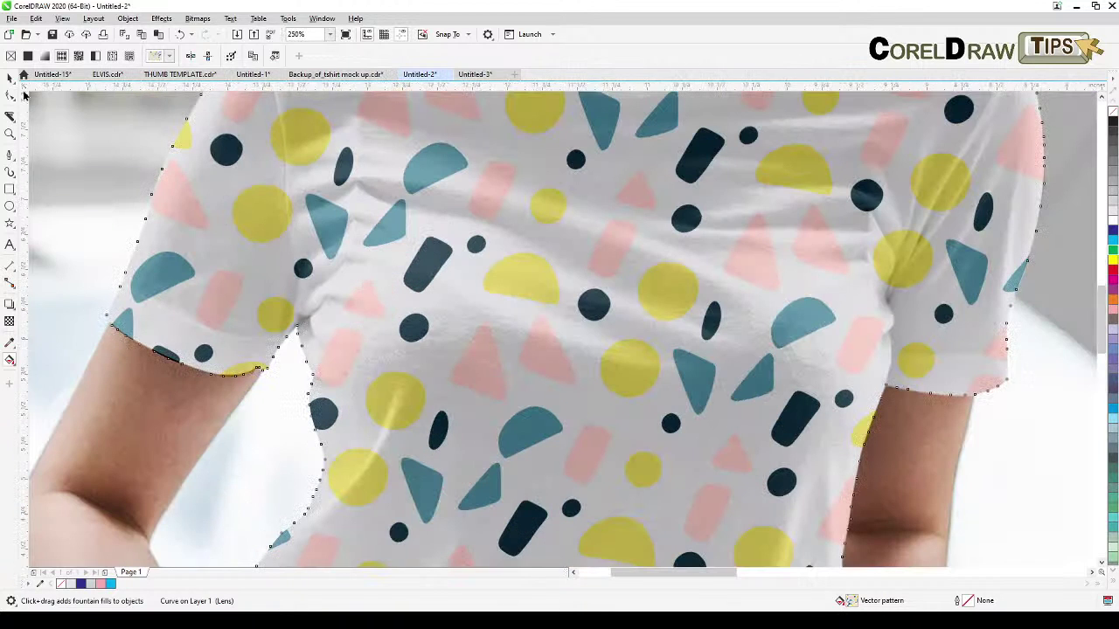
left_click(8, 79)
scroll(311, 242, "up", 2)
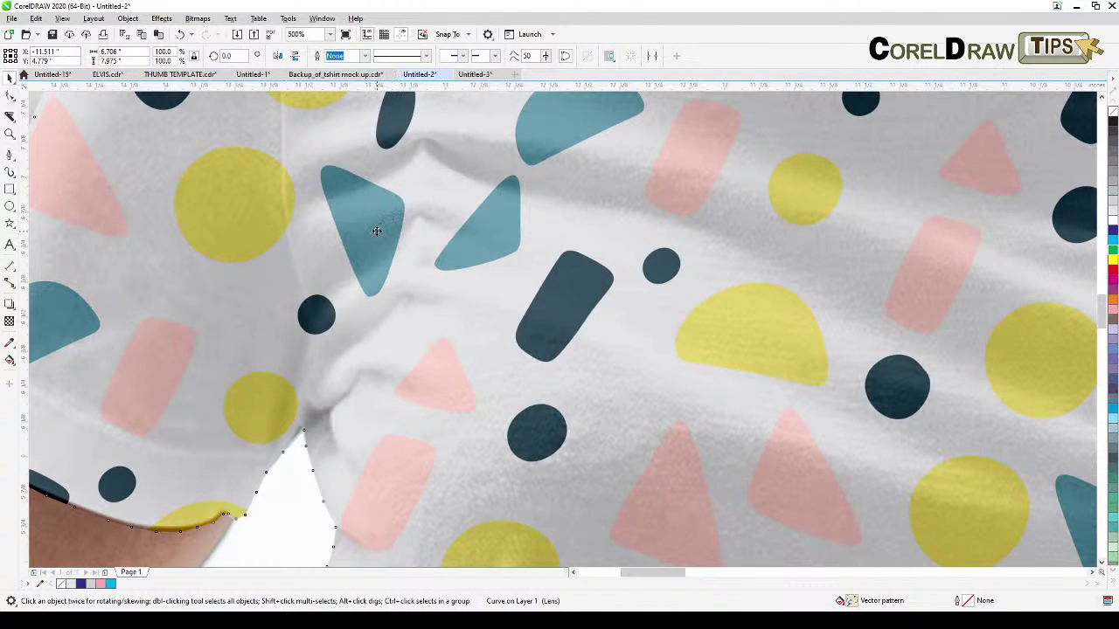
scroll(358, 235, "down", 4)
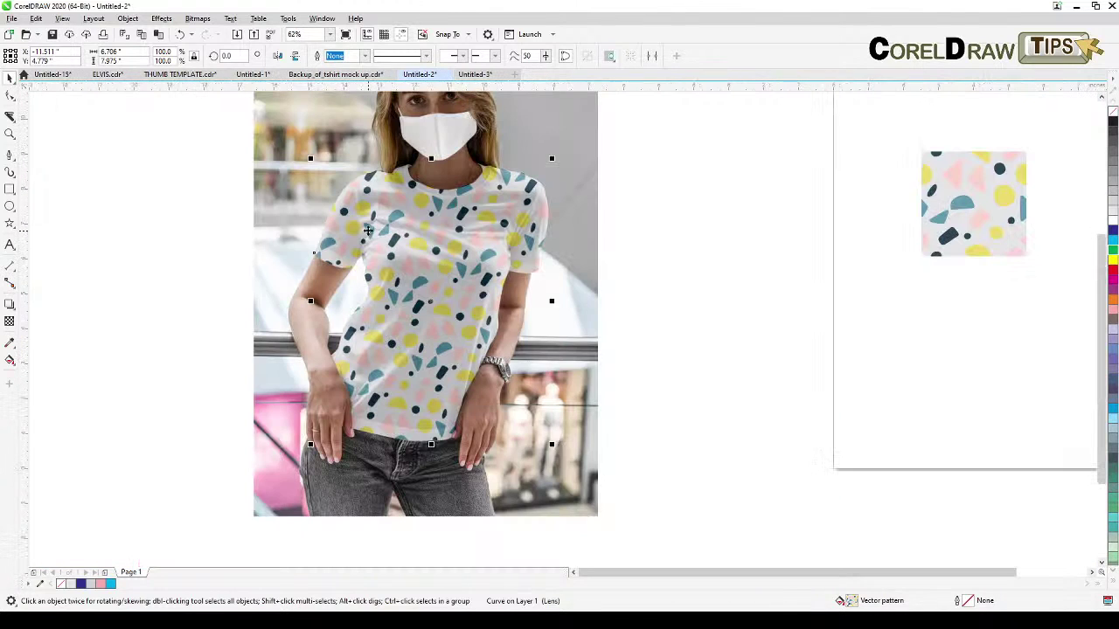
left_click(689, 289)
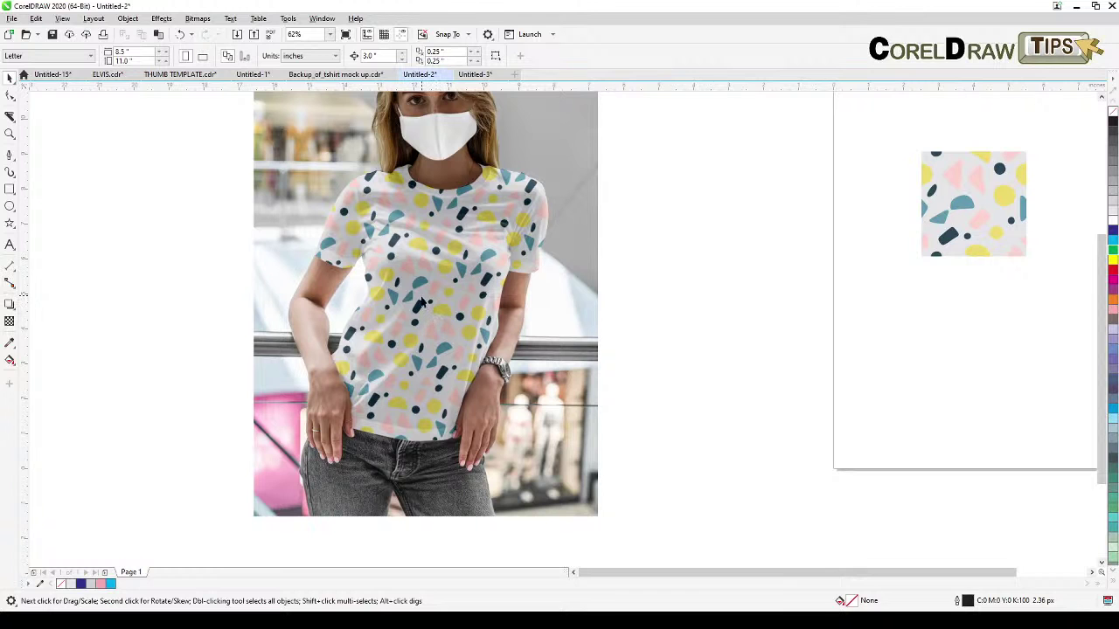
scroll(420, 274, "up", 1)
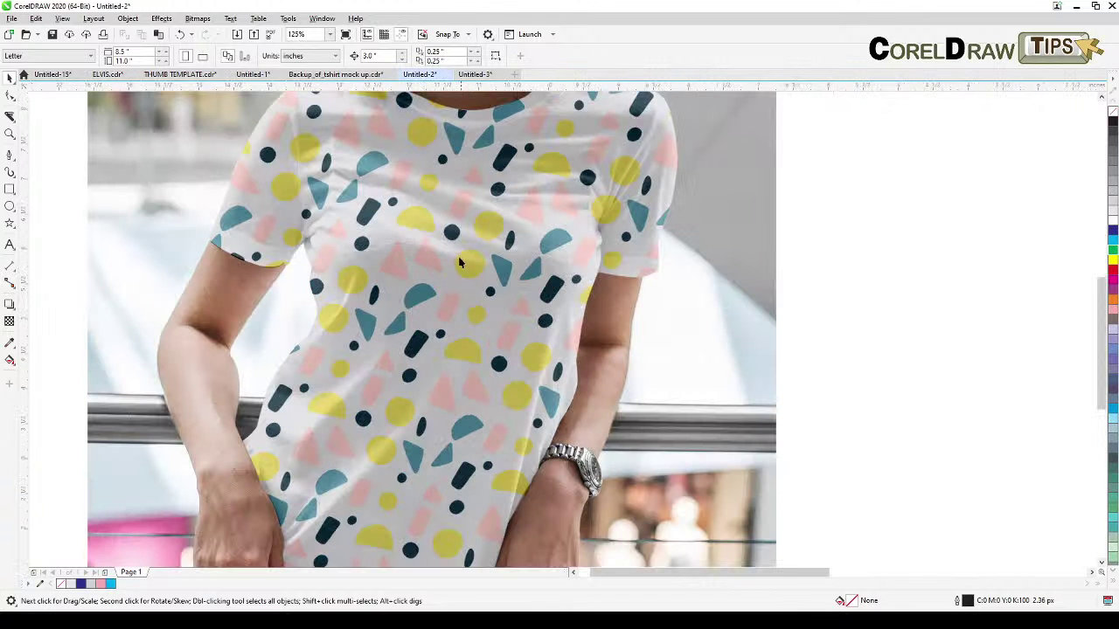
scroll(461, 249, "down", 1)
scroll(460, 258, "down", 1)
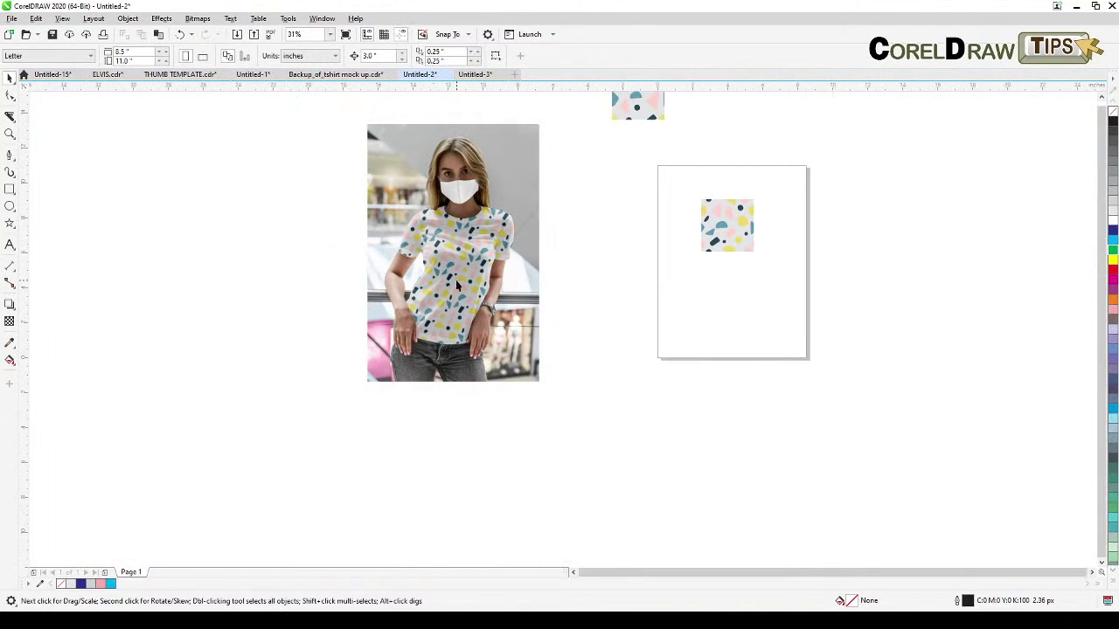
scroll(441, 308, "up", 1)
left_click(441, 303)
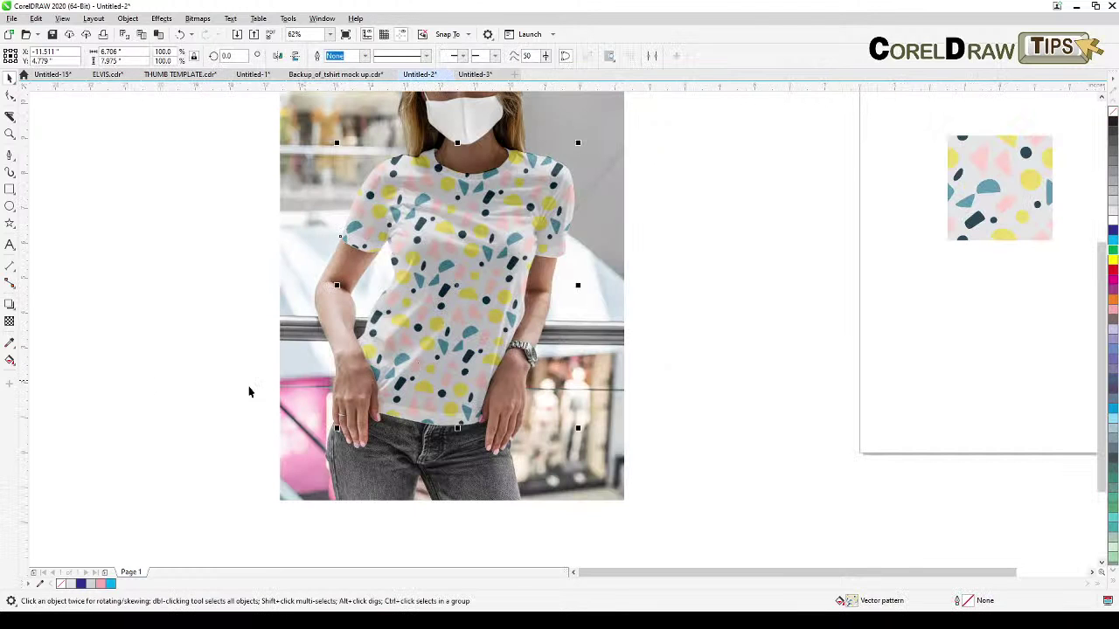
- Adjust the shirt pattern's square handle to refine tile placement and angle, then deselect
left_click(10, 359)
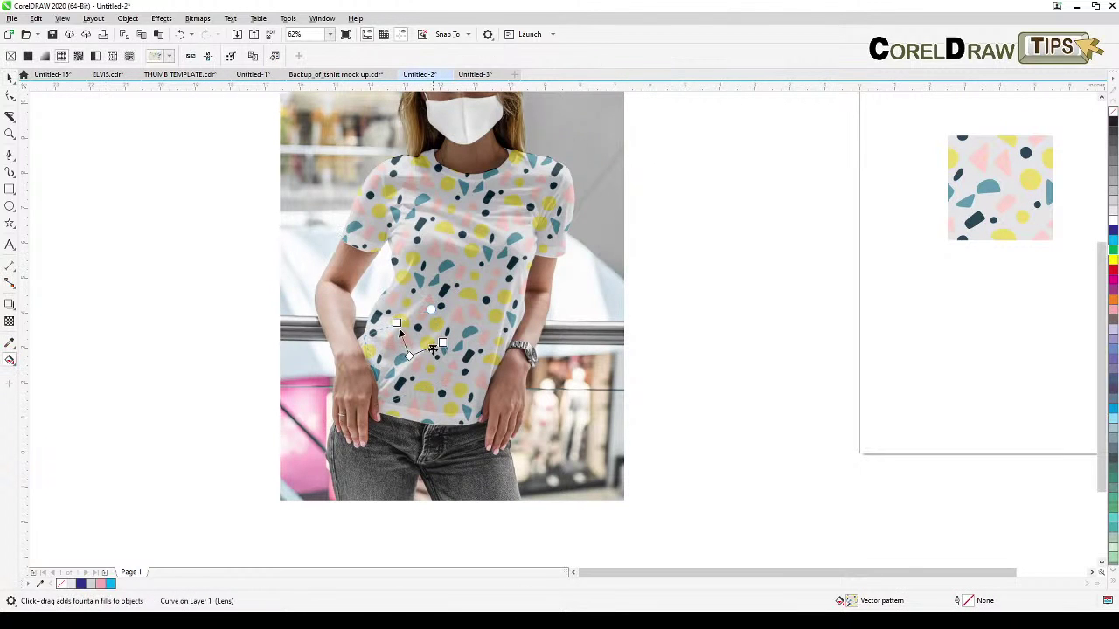
left_click_drag(442, 343, 420, 312)
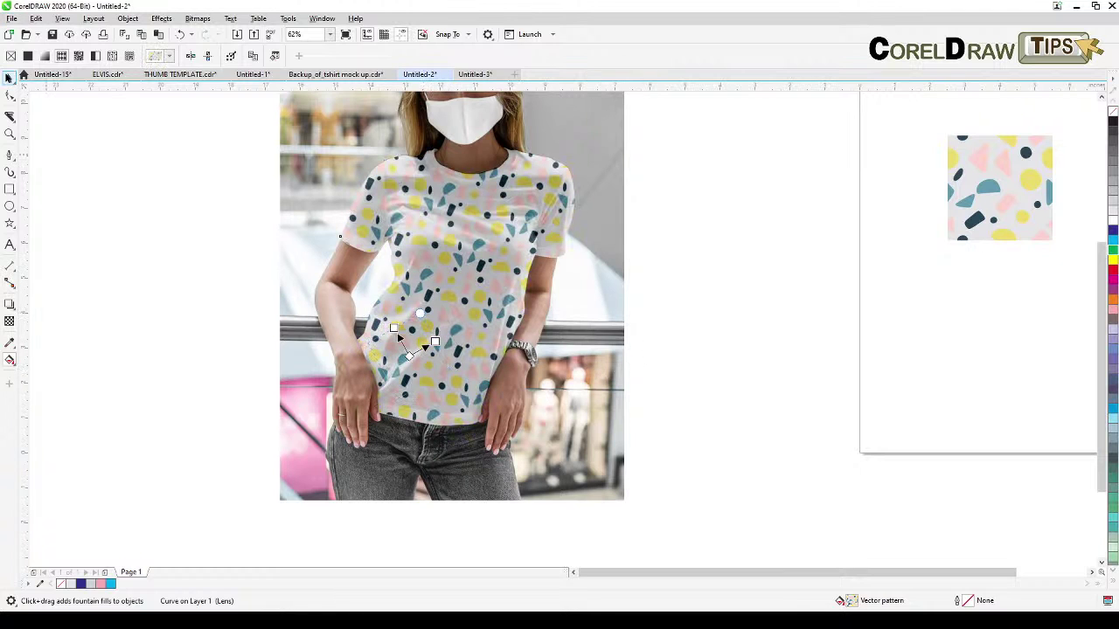
left_click(10, 77)
left_click(98, 272)
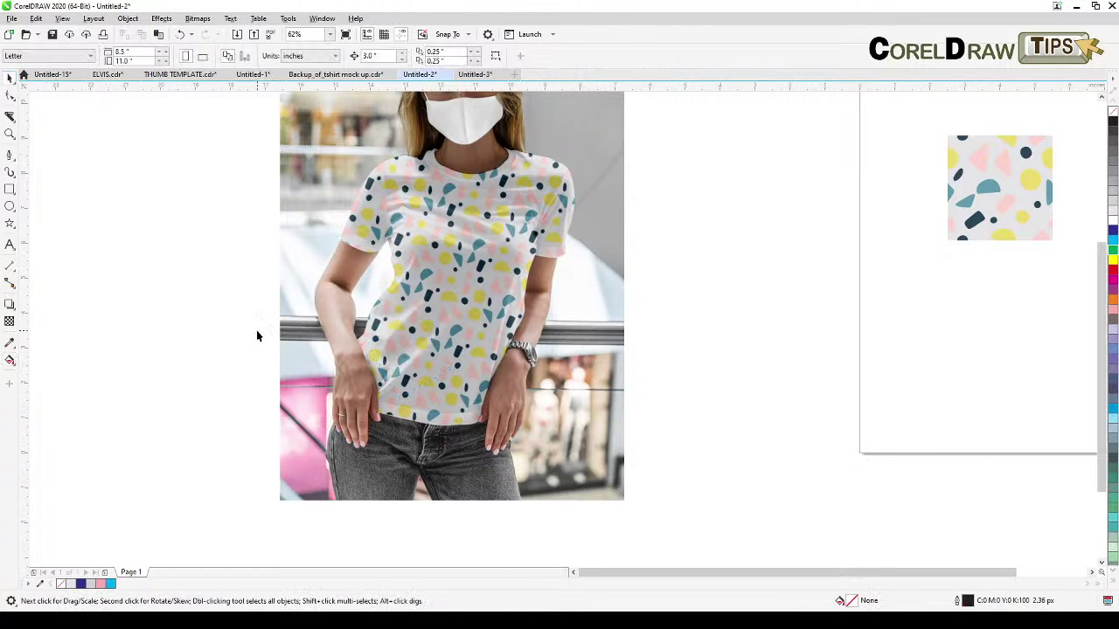
scroll(256, 332, "up", 1)
scroll(378, 356, "down", 1)
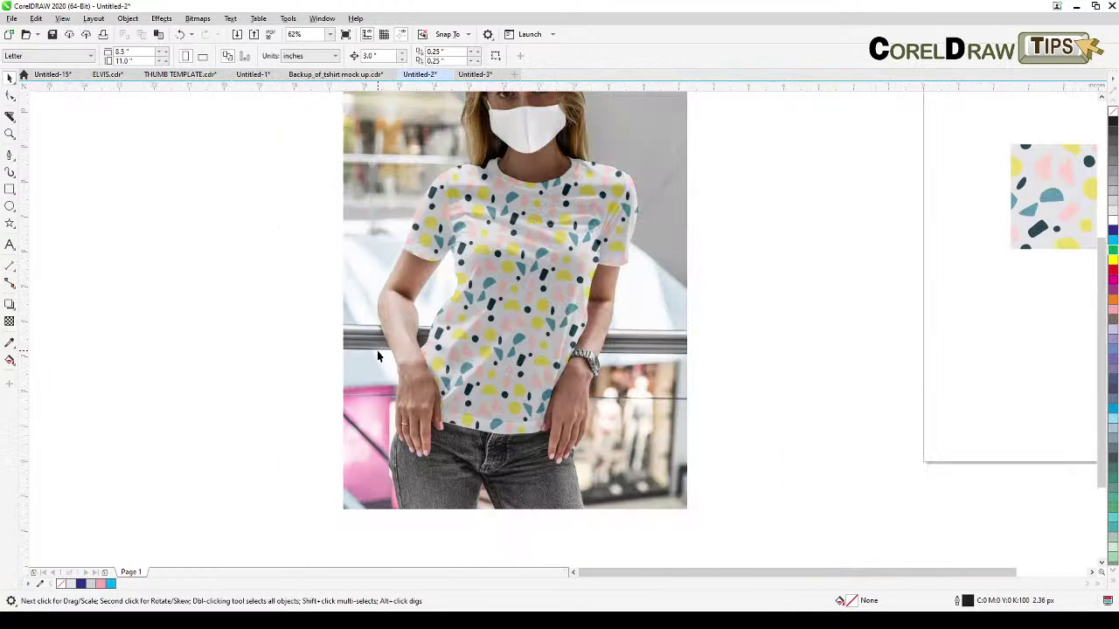
left_click_drag(587, 334, 447, 378)
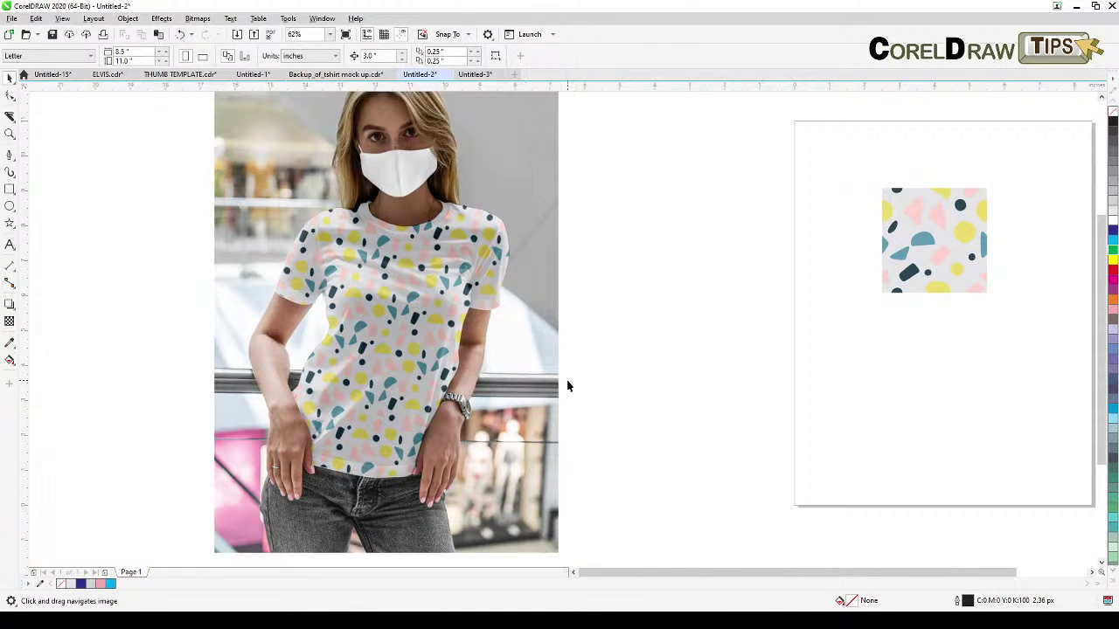
left_click_drag(787, 320, 744, 332)
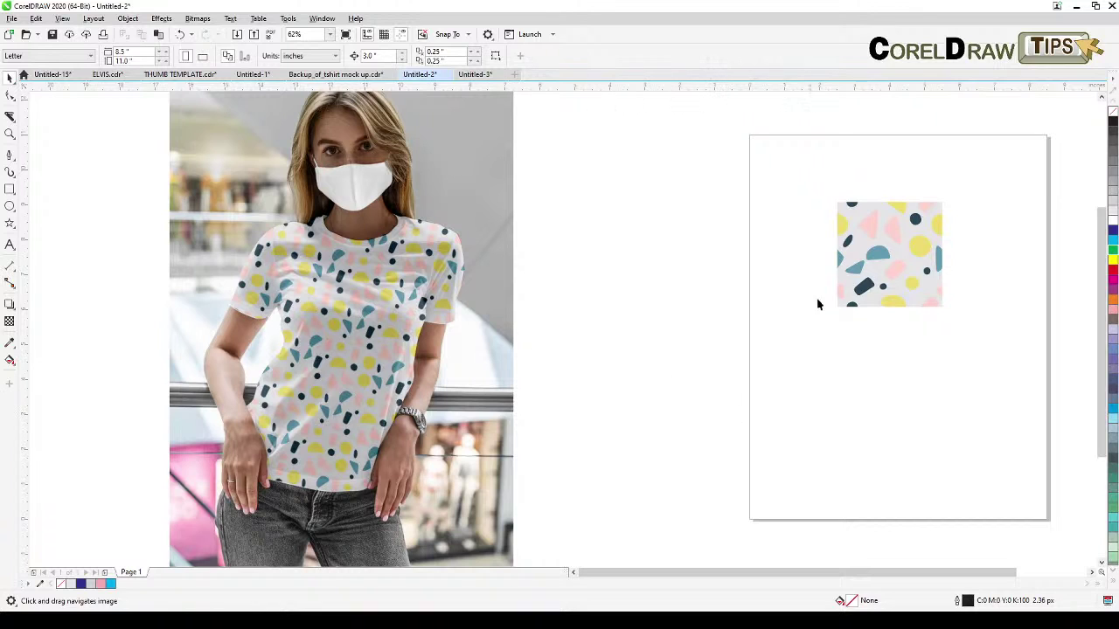
left_click_drag(902, 286, 804, 312)
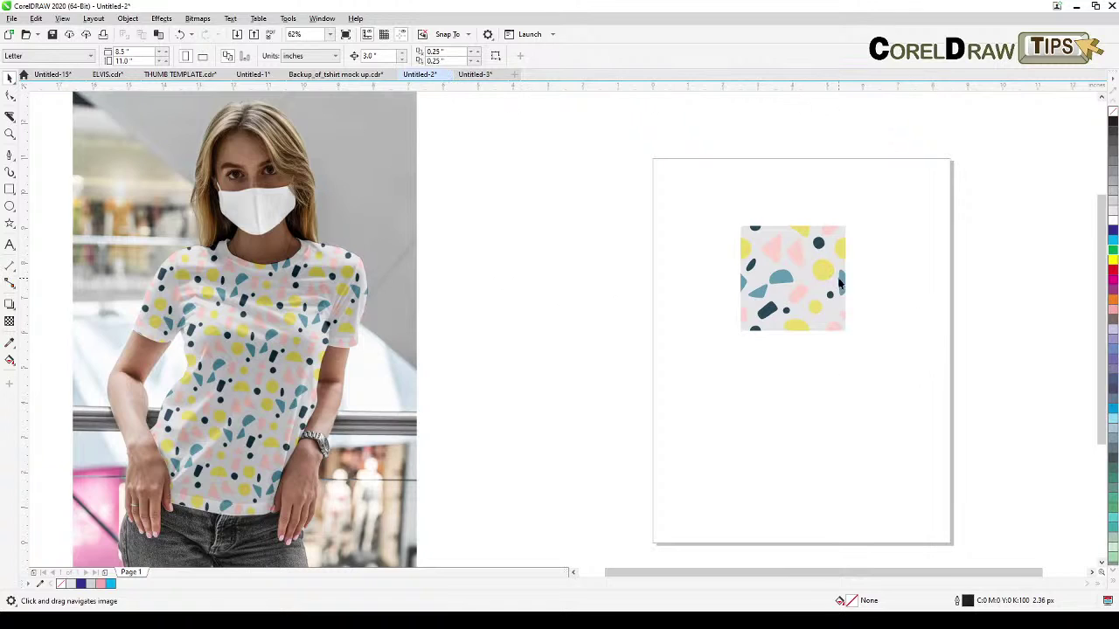
scroll(839, 282, "up", 2)
scroll(793, 272, "down", 4)
left_click_drag(552, 288, 687, 319)
scroll(638, 326, "up", 2)
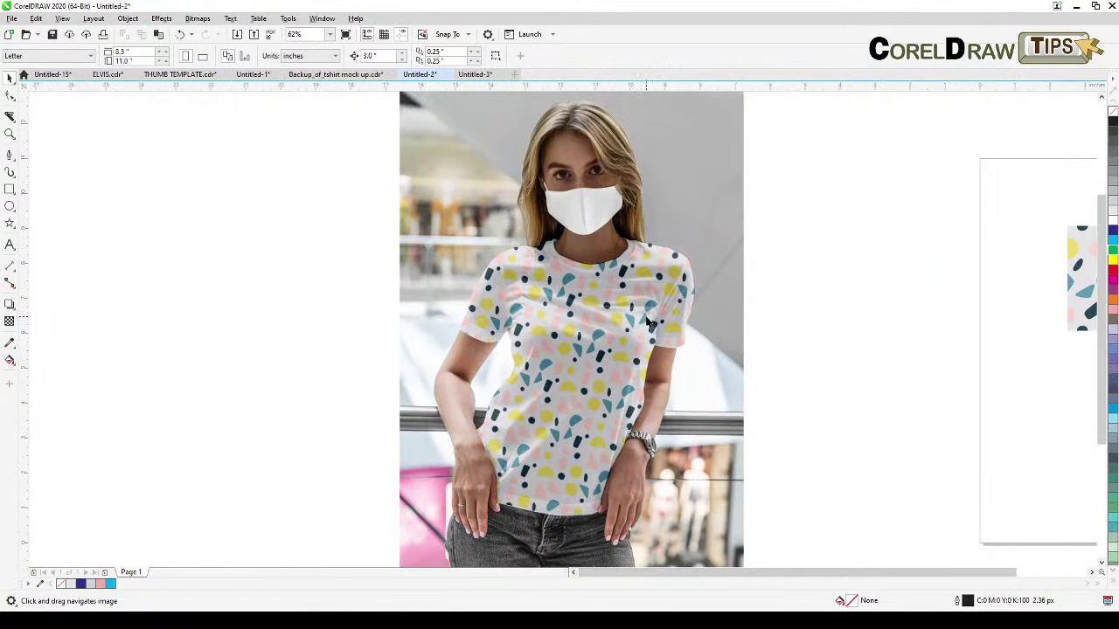